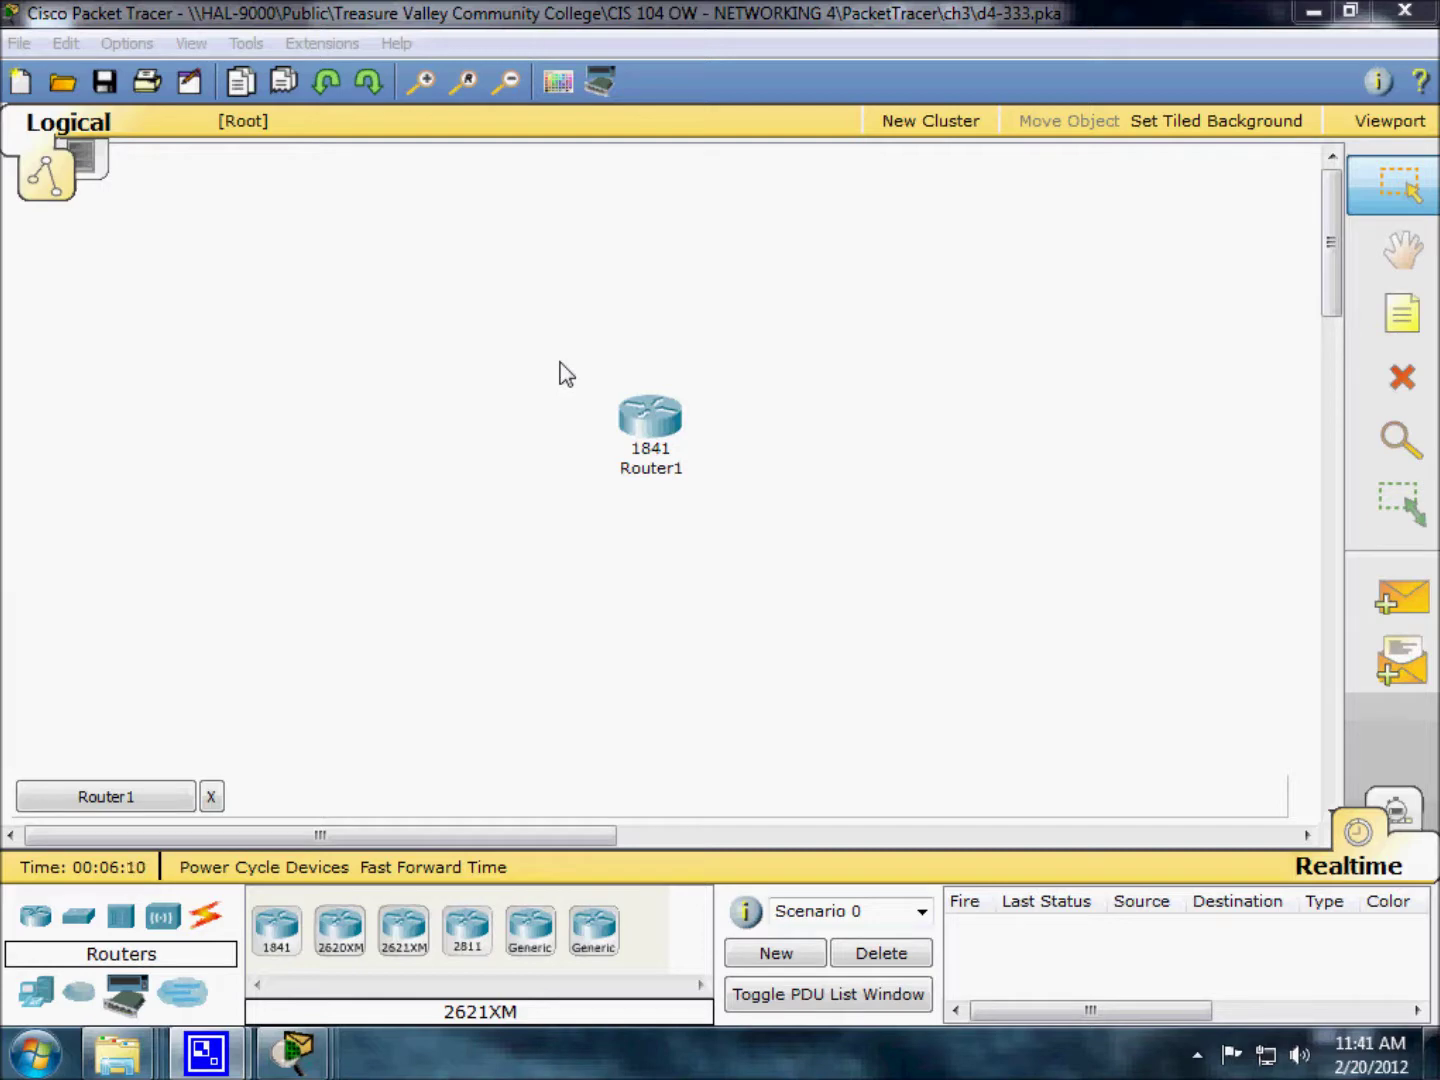
Open Router1's command line, enter privileged mode with en and display the running configuration with show run
left_click(648, 416)
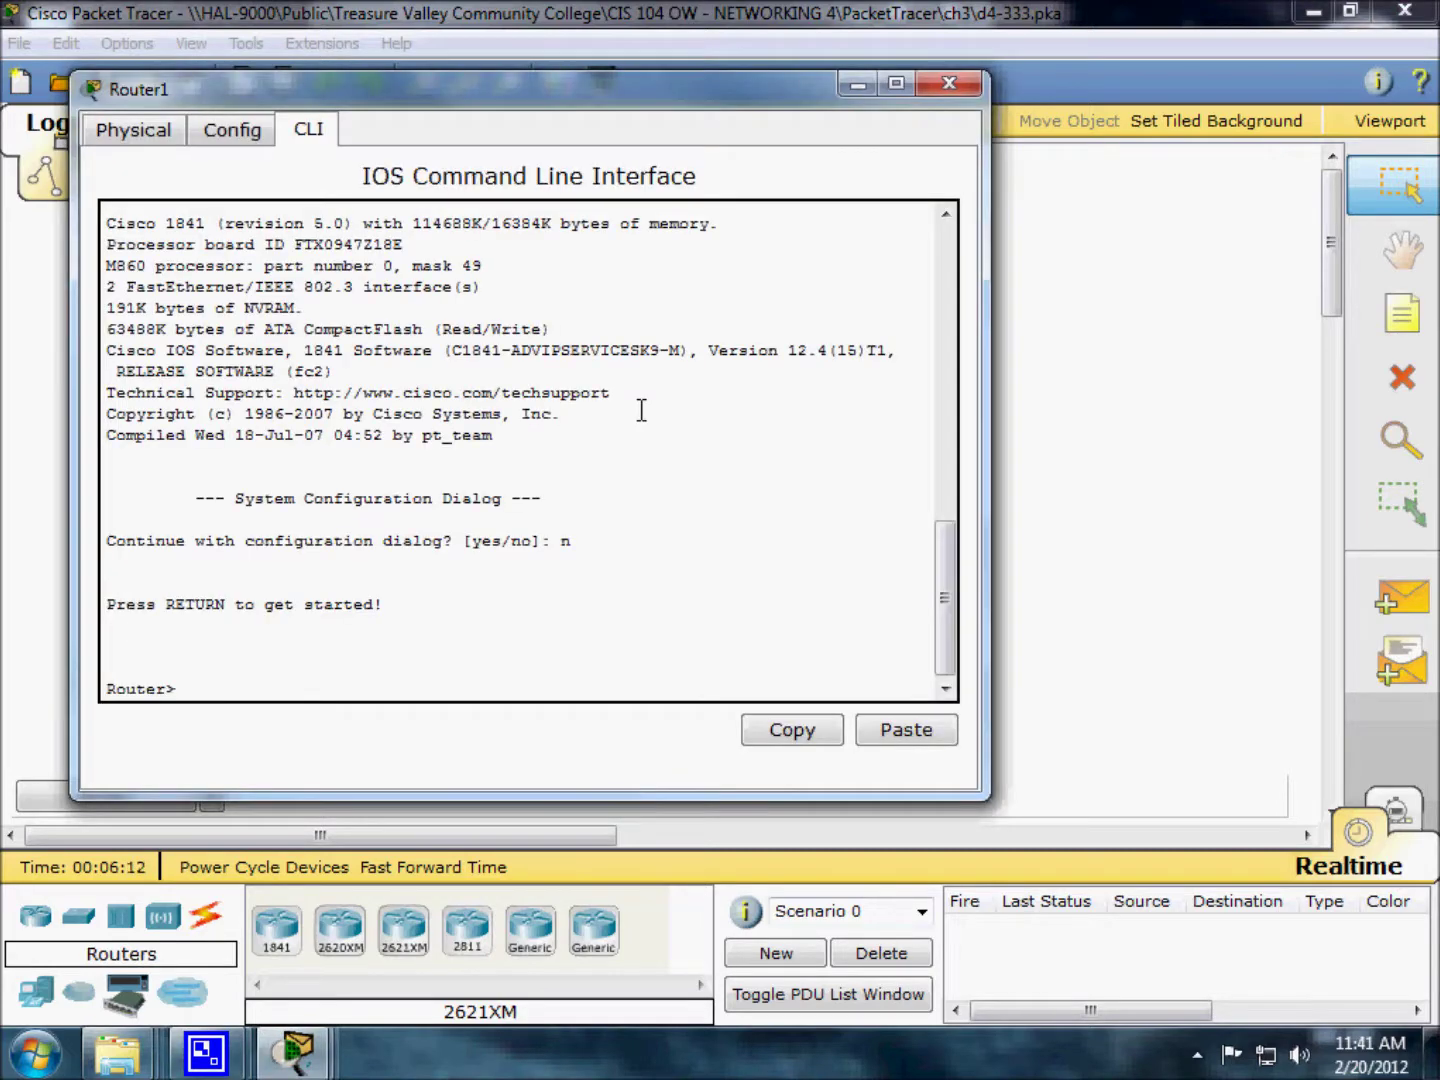
left_click(330, 666)
type("en")
key("Return")
type("s")
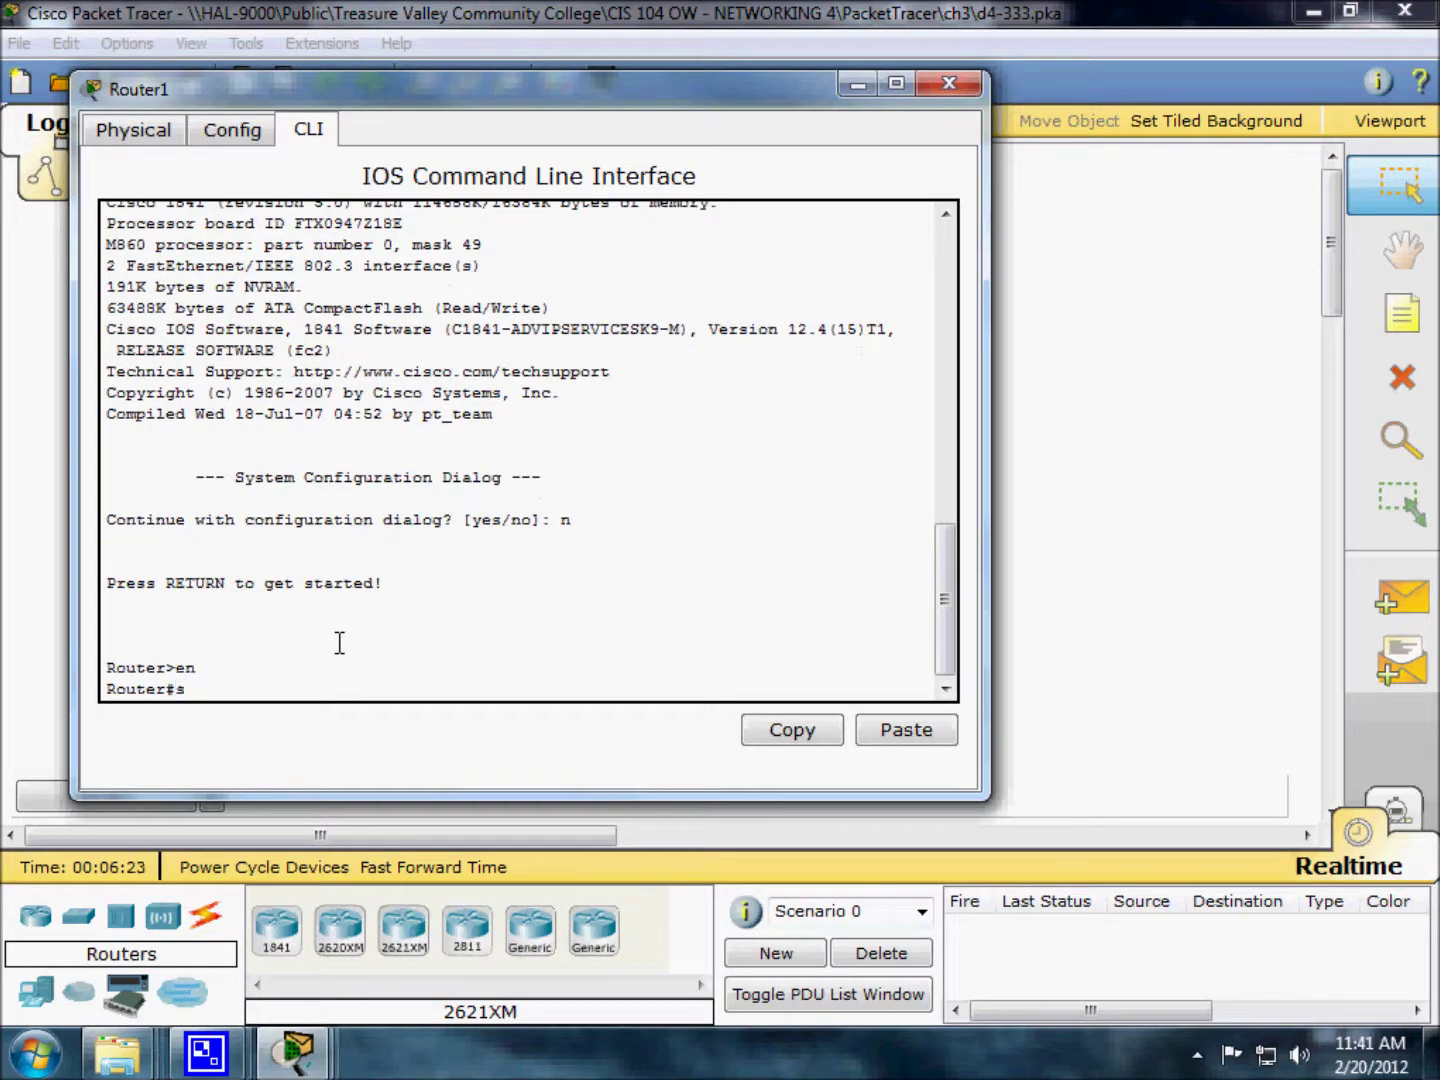
type("how run")
key("Return")
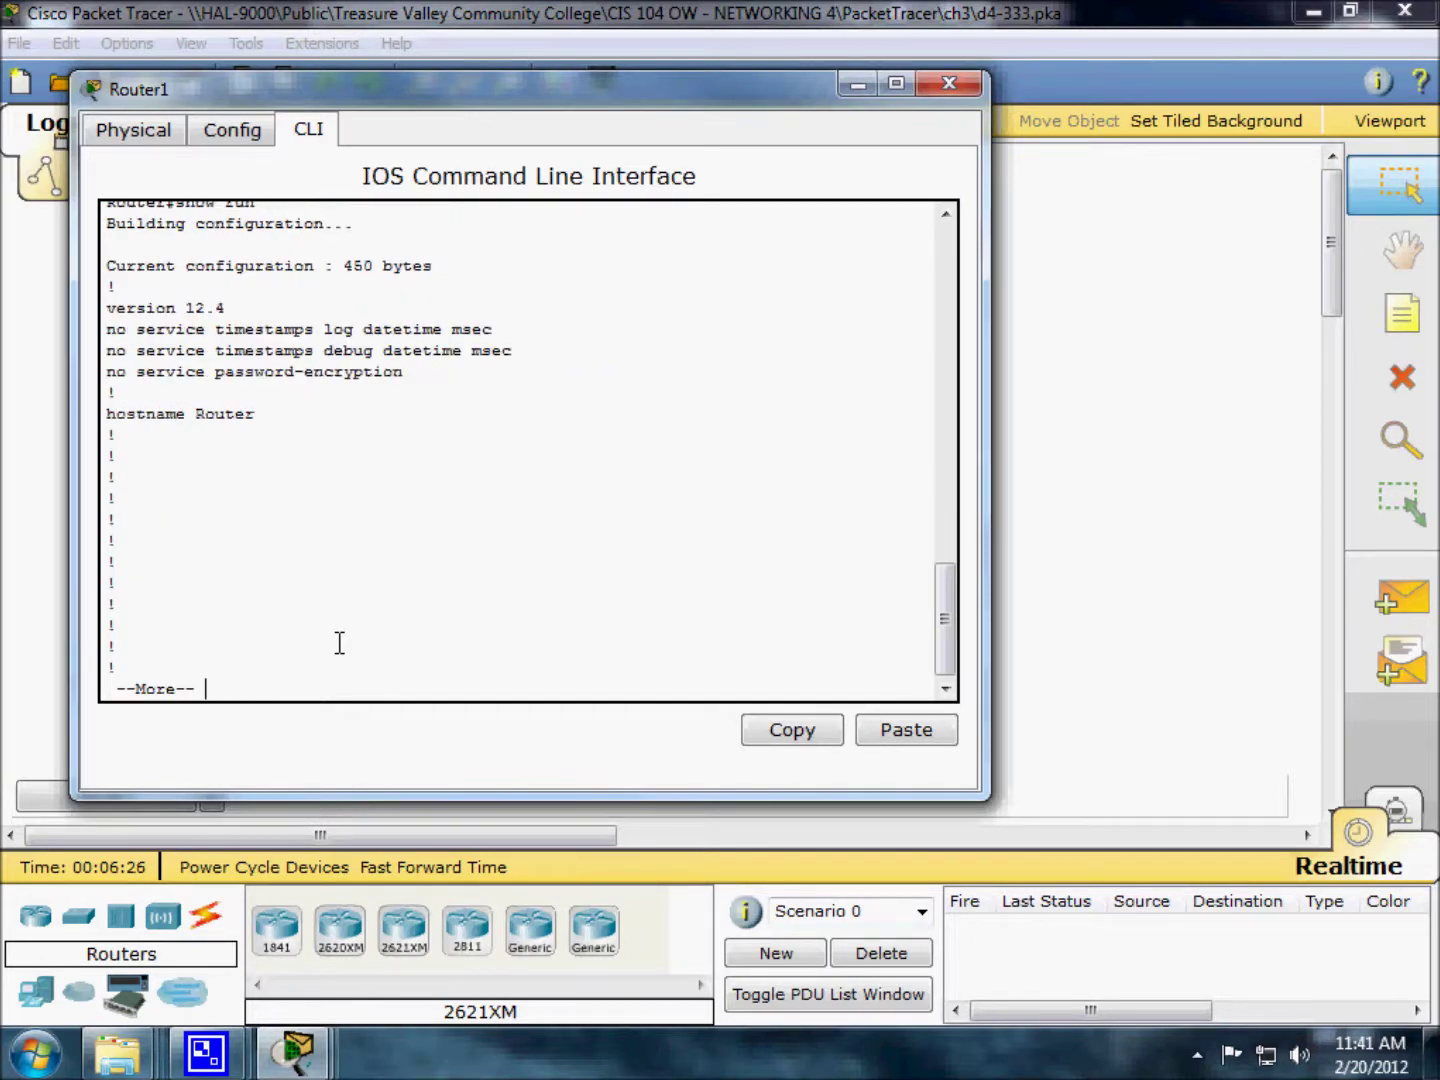
Page through the running configuration to its end, examining the interface entries, and close the router's window
key("Return")
key("Return")
key("Return")
key("Return")
key("Return")
key("Return")
key("Return")
key("Return")
key("Return")
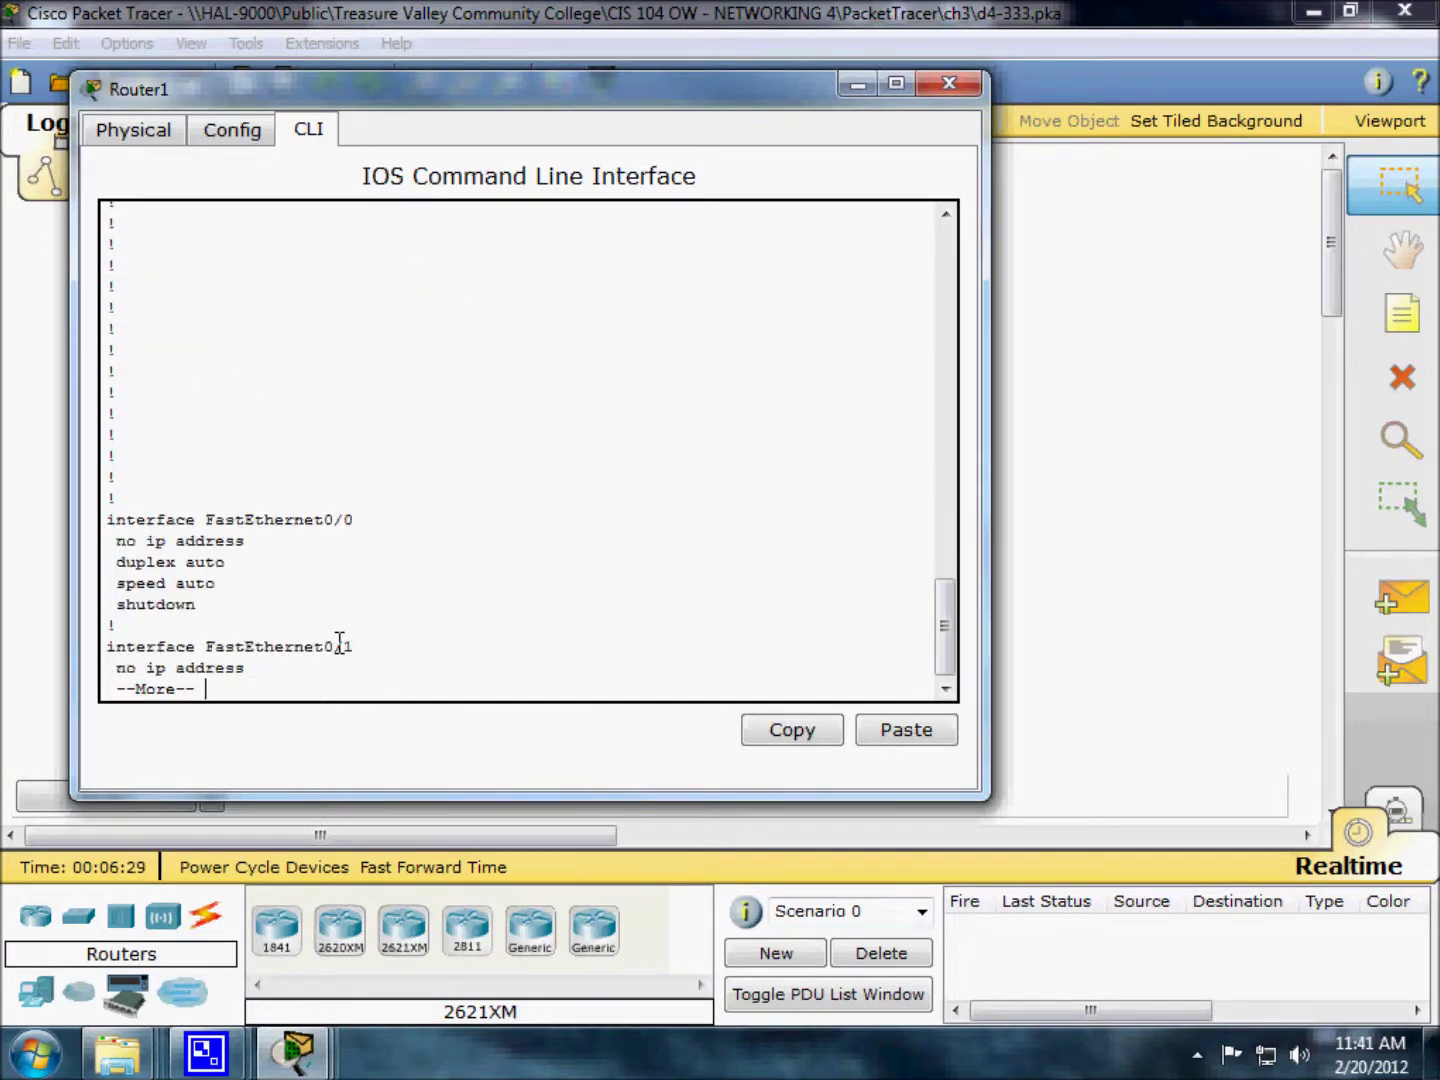
key("Return")
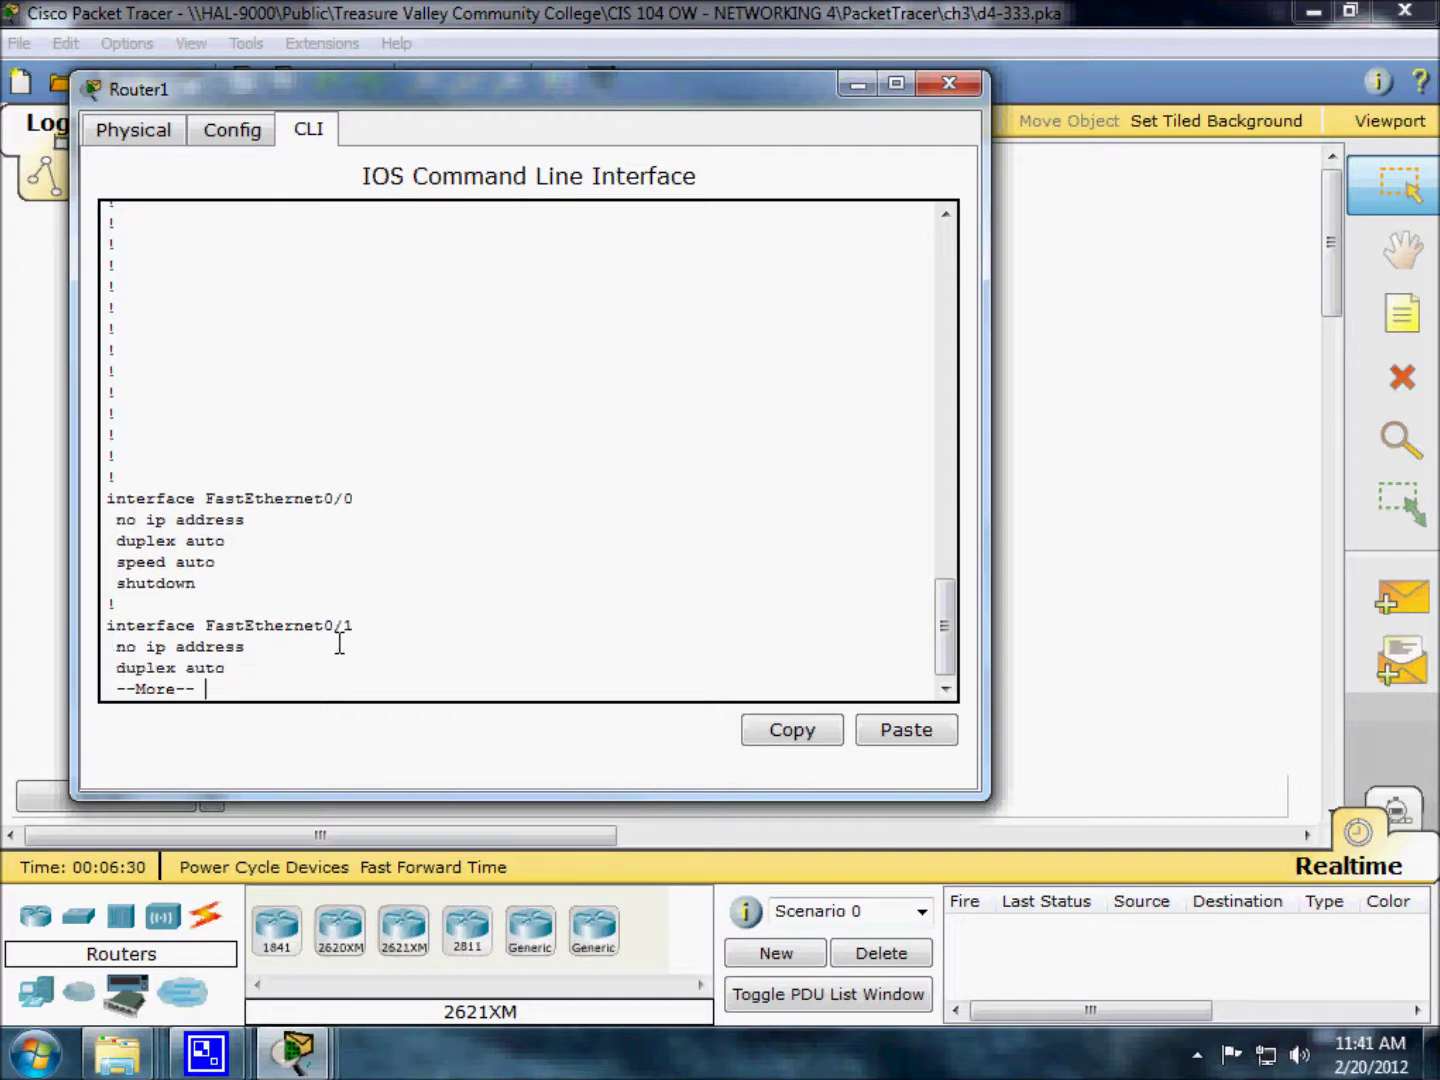
key("Return")
key("Return")
key("Return")
key("Return")
key("Return")
key("Return")
key("Return")
key("Return")
key("Return")
key("Return")
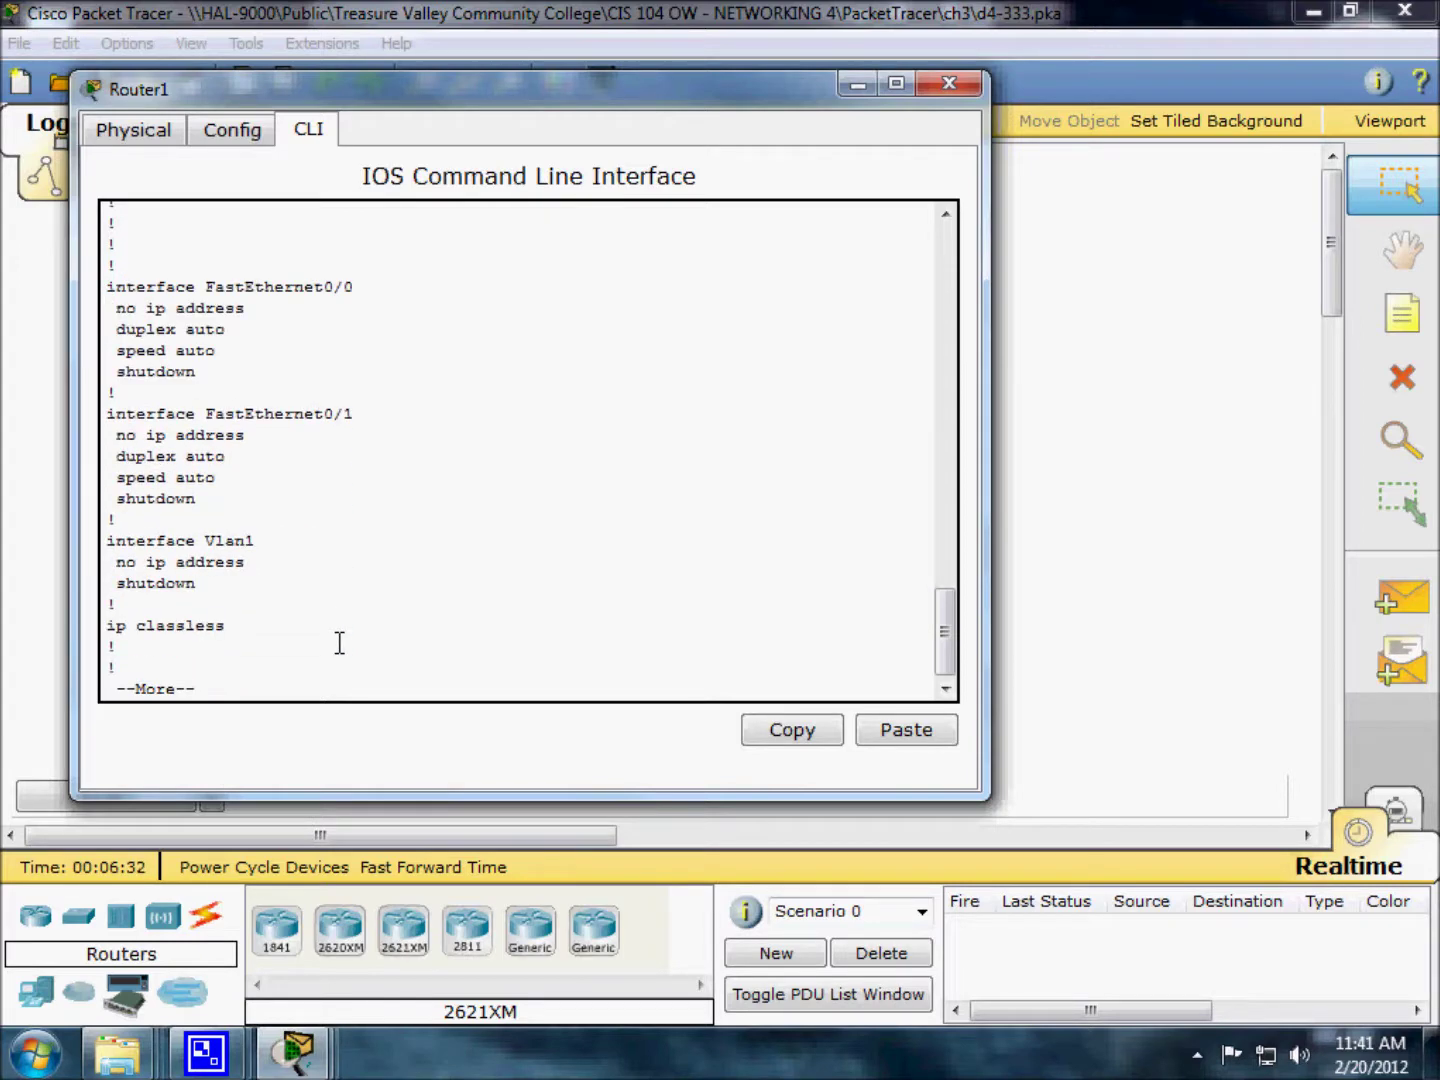
key("Return")
key("Return")
key("Return")
key("Return")
key("Return")
key("Return")
key("Return")
key("Return")
key("Return")
key("Return")
key("Return")
key("Return")
key("Return")
key("Return")
key("Return")
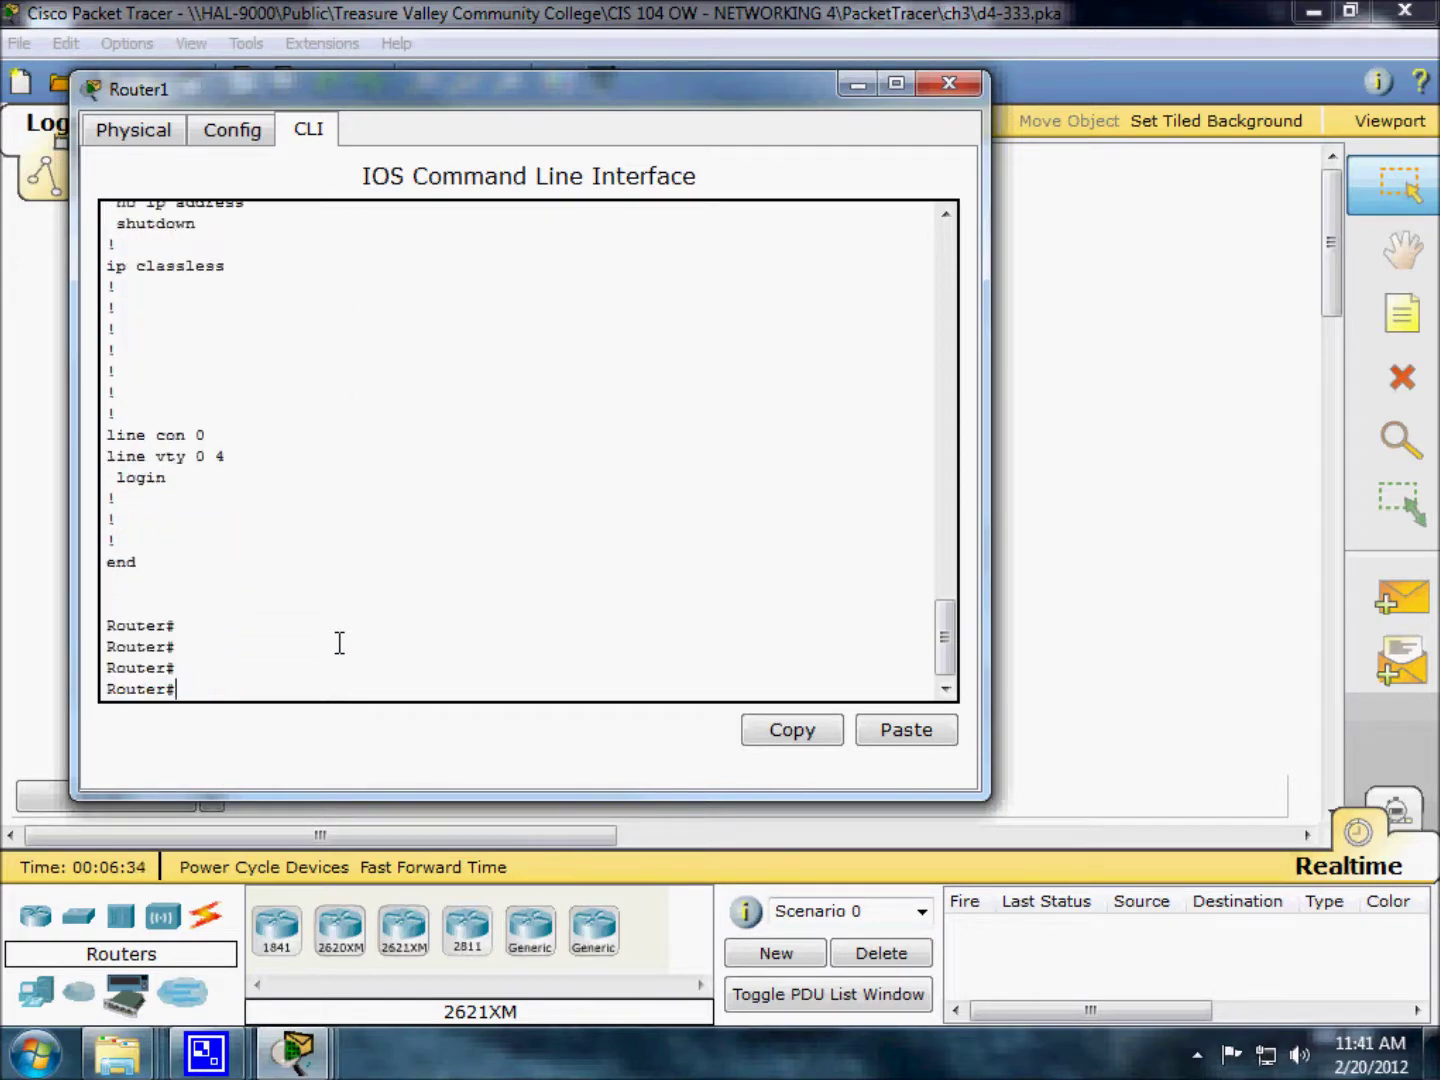
key("Return")
key("Return")
key("Return")
key("Return")
key("Return")
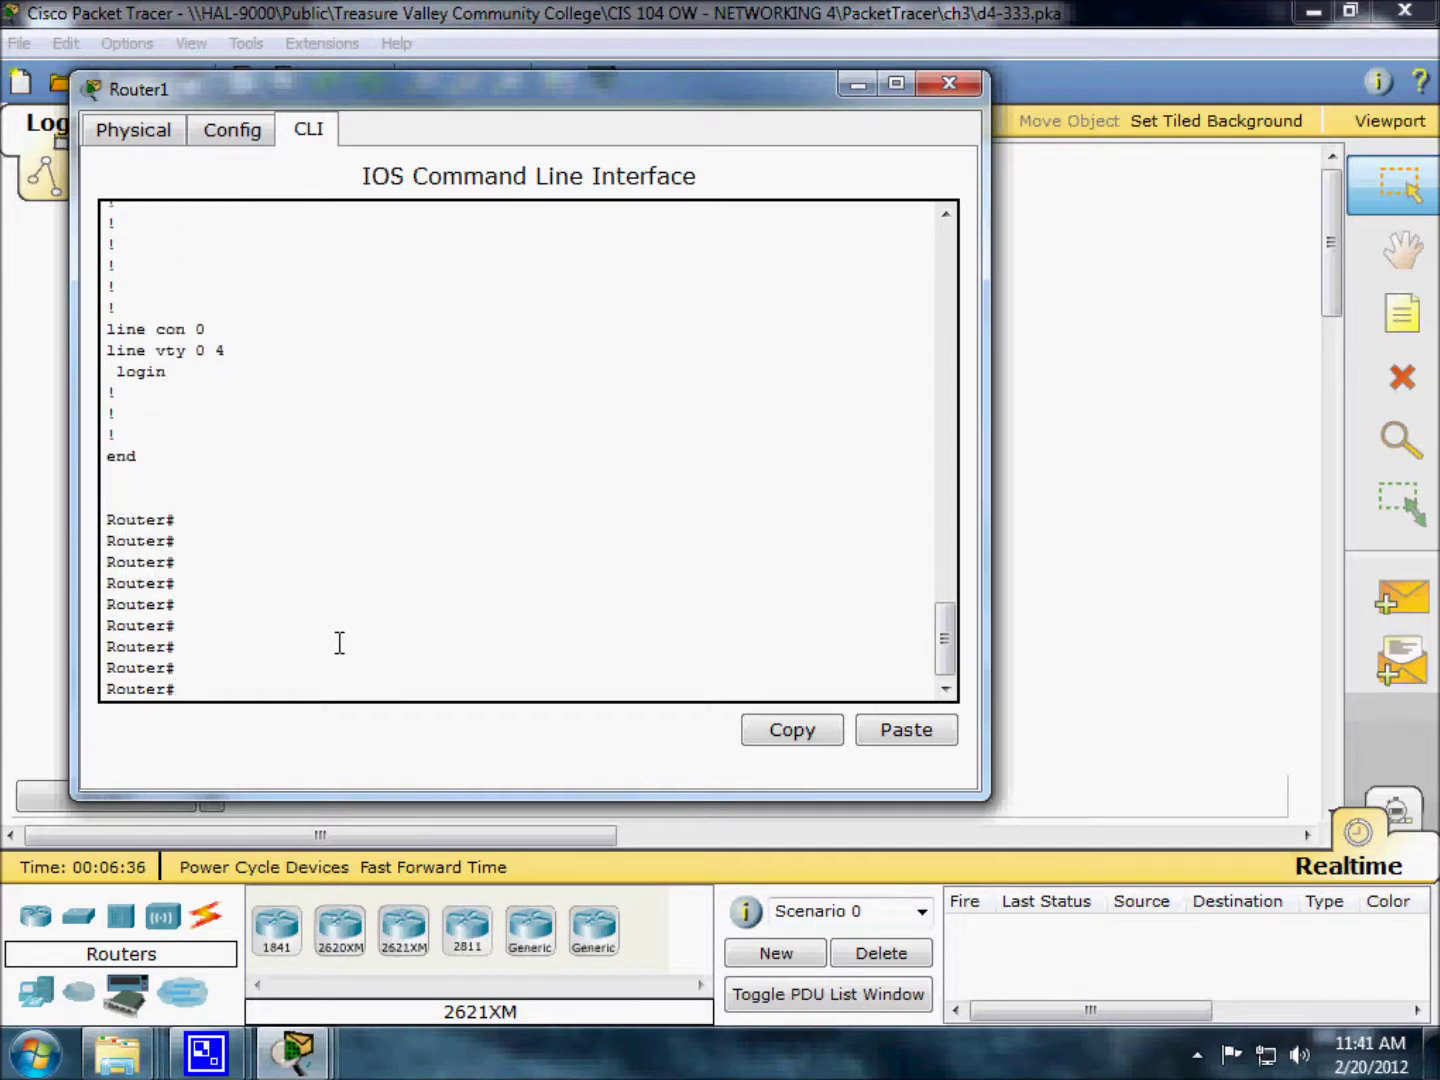
left_click_drag(948, 659, 943, 489)
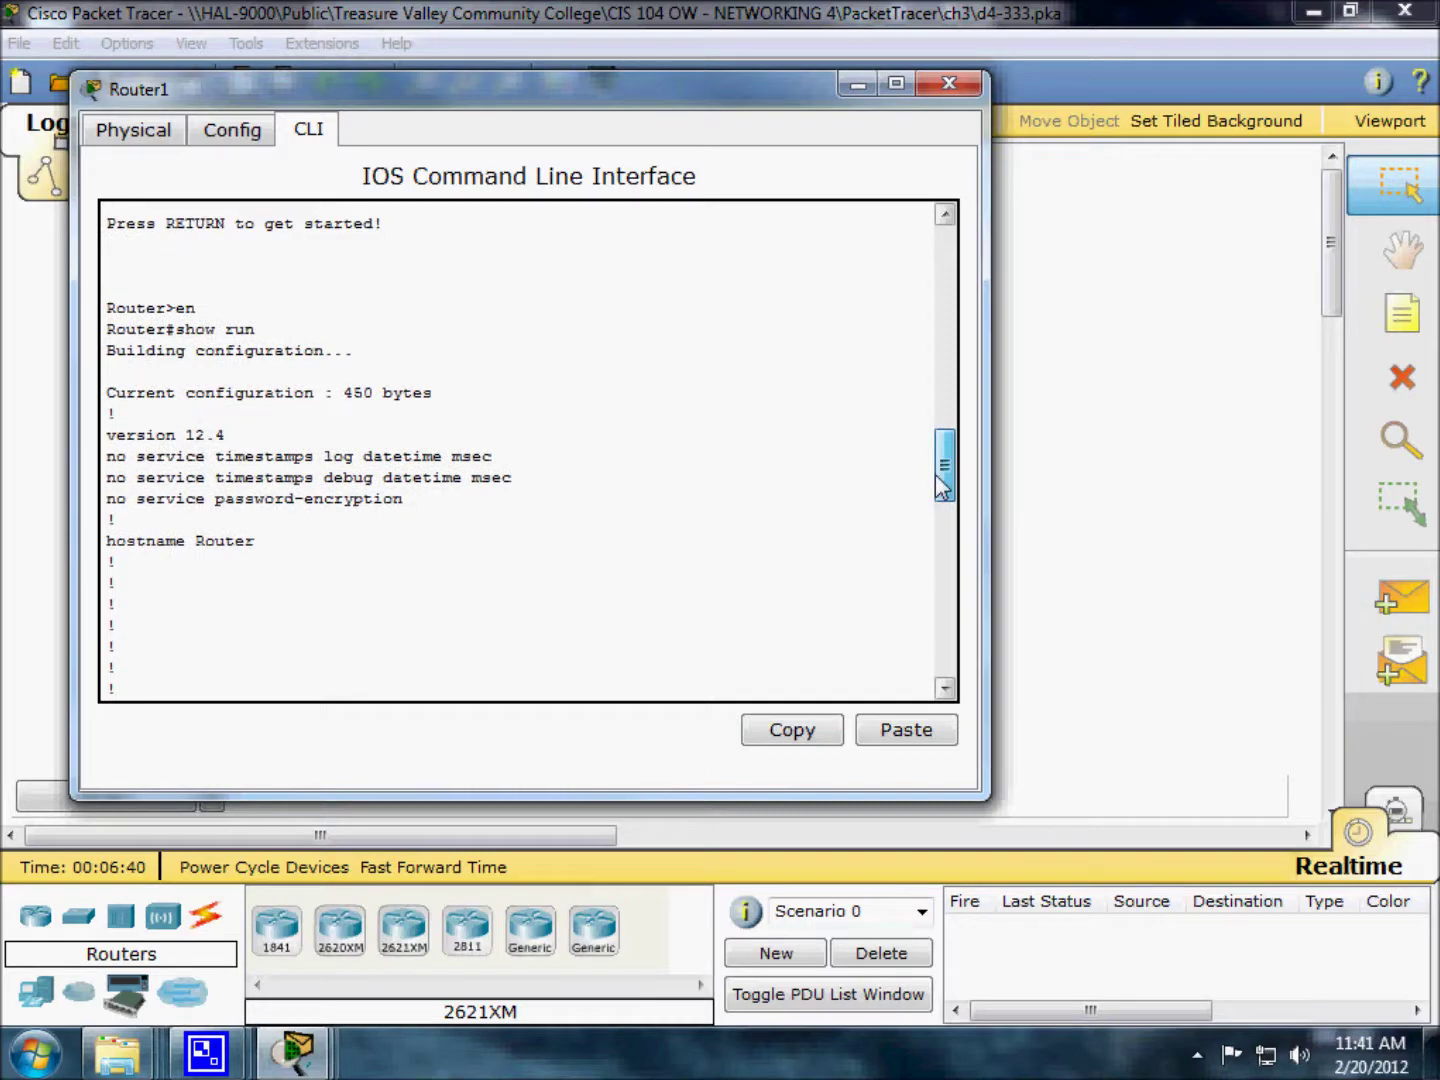
left_click_drag(942, 484, 924, 640)
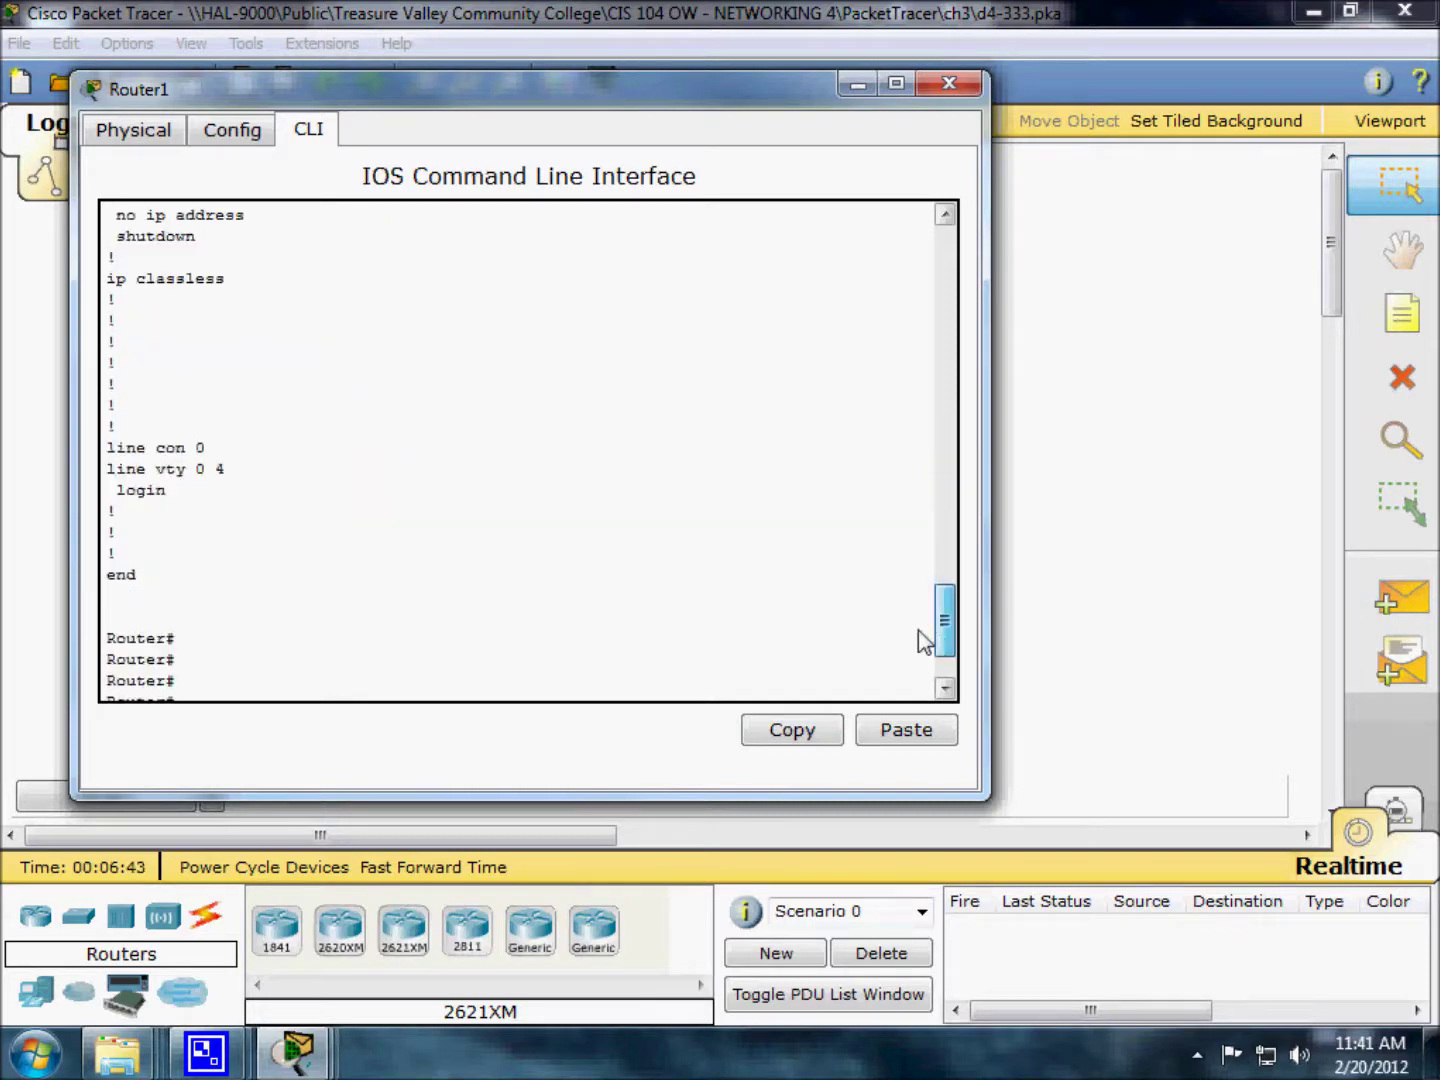
left_click(950, 84)
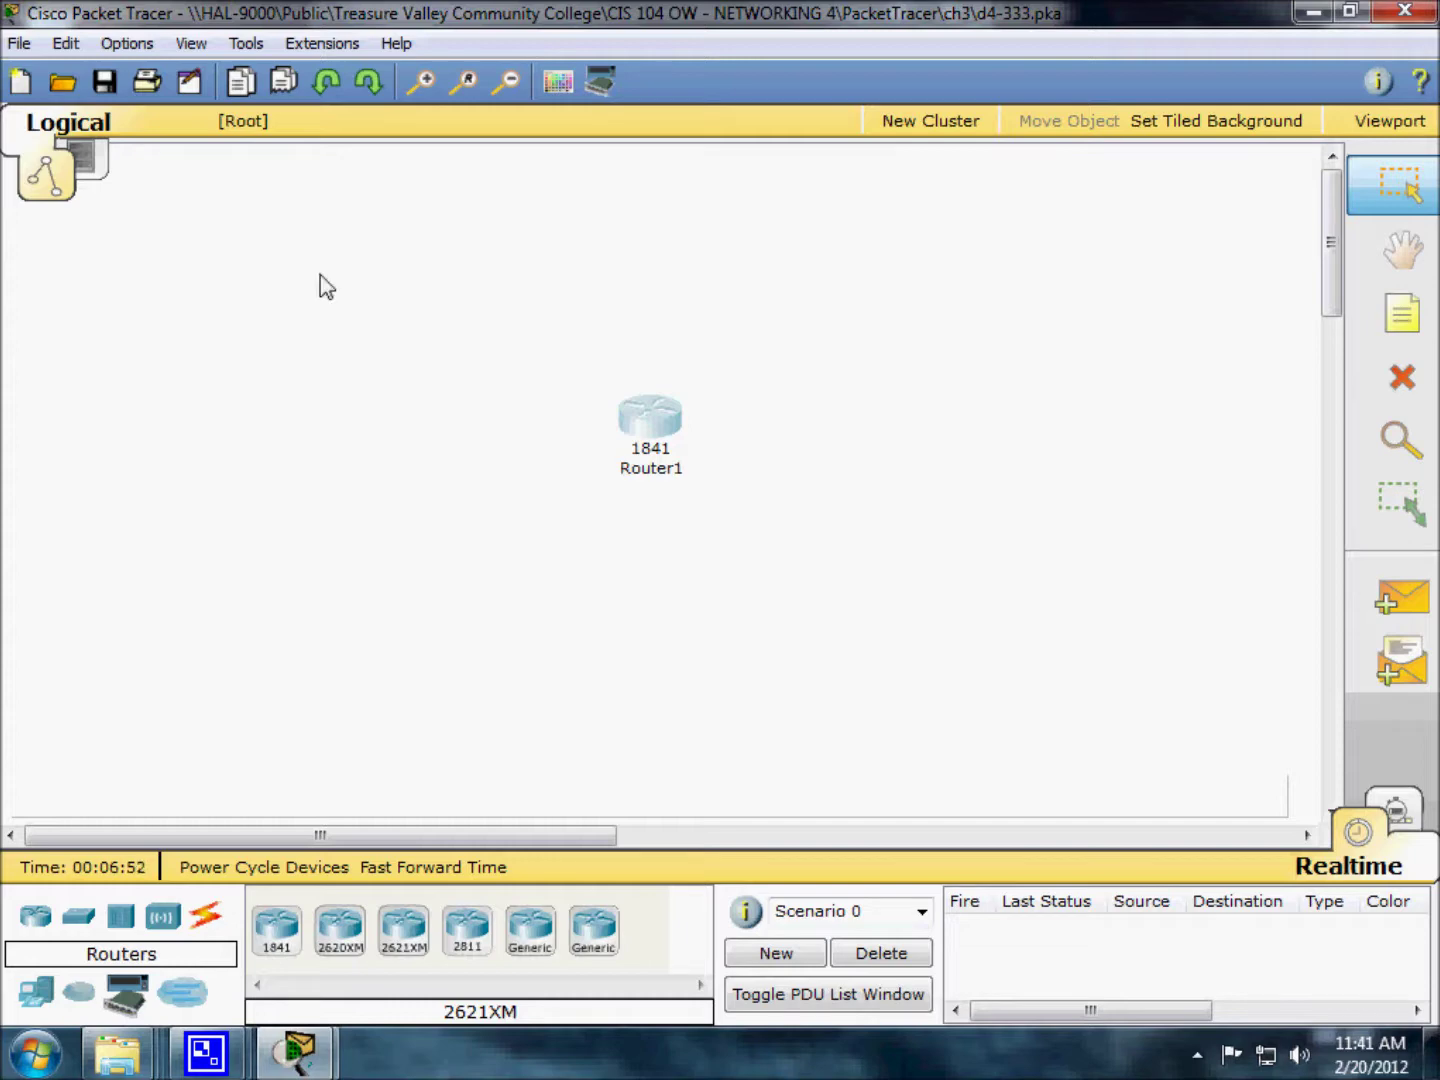
Open Router1's physical device view and power the router off
left_click(653, 419)
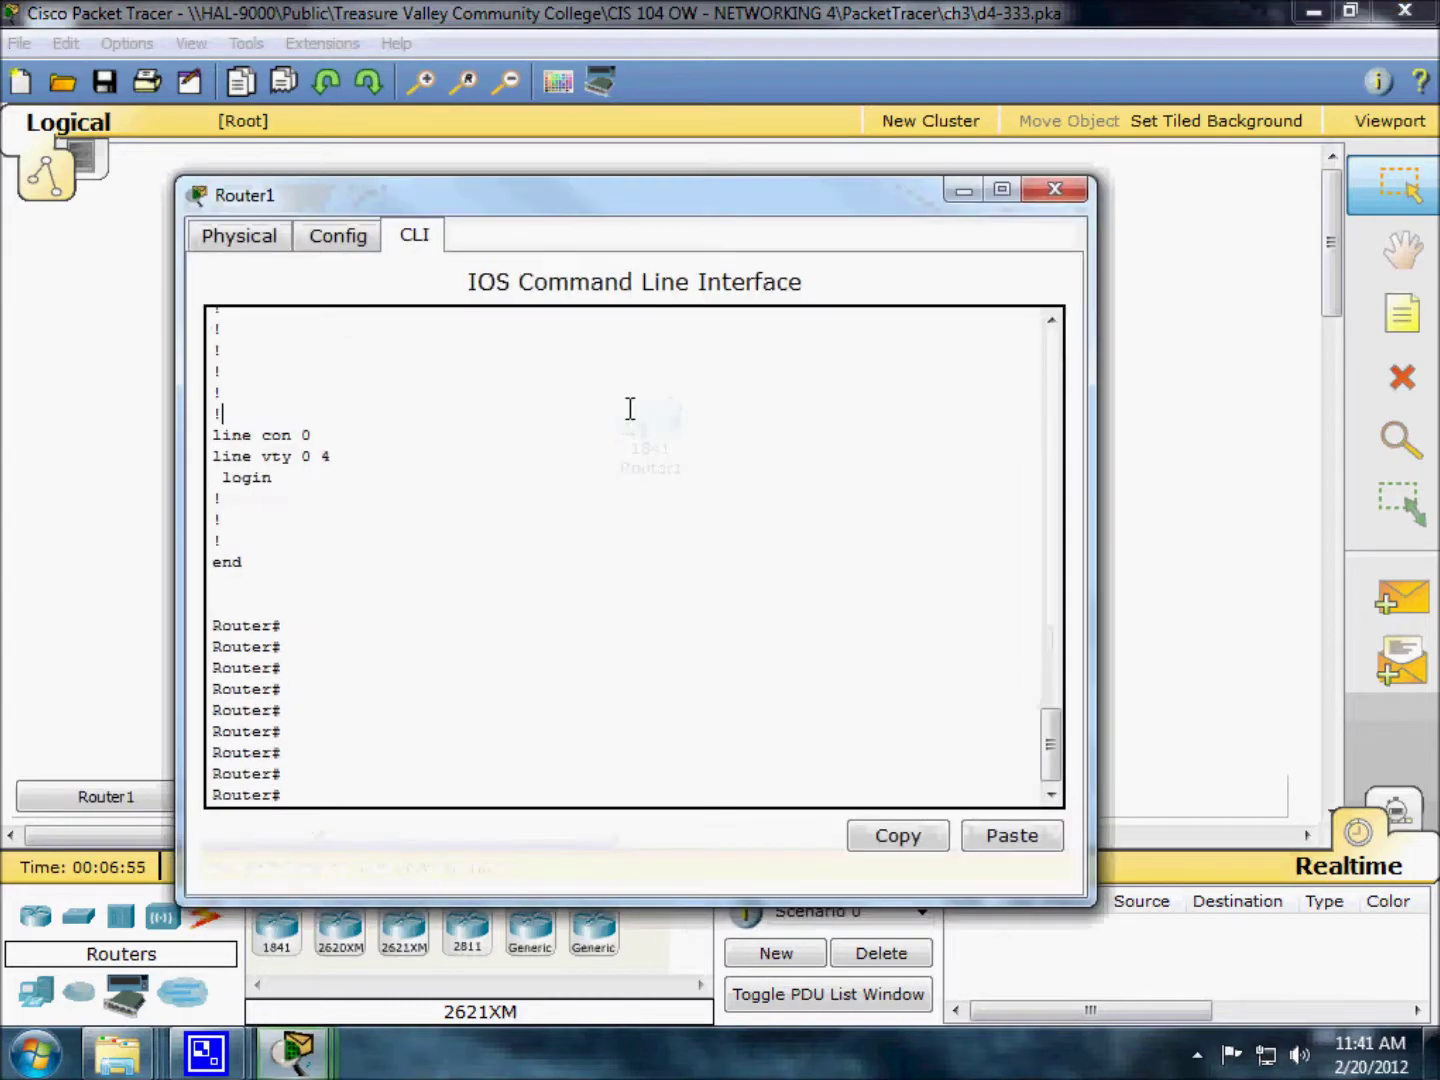
left_click(234, 239)
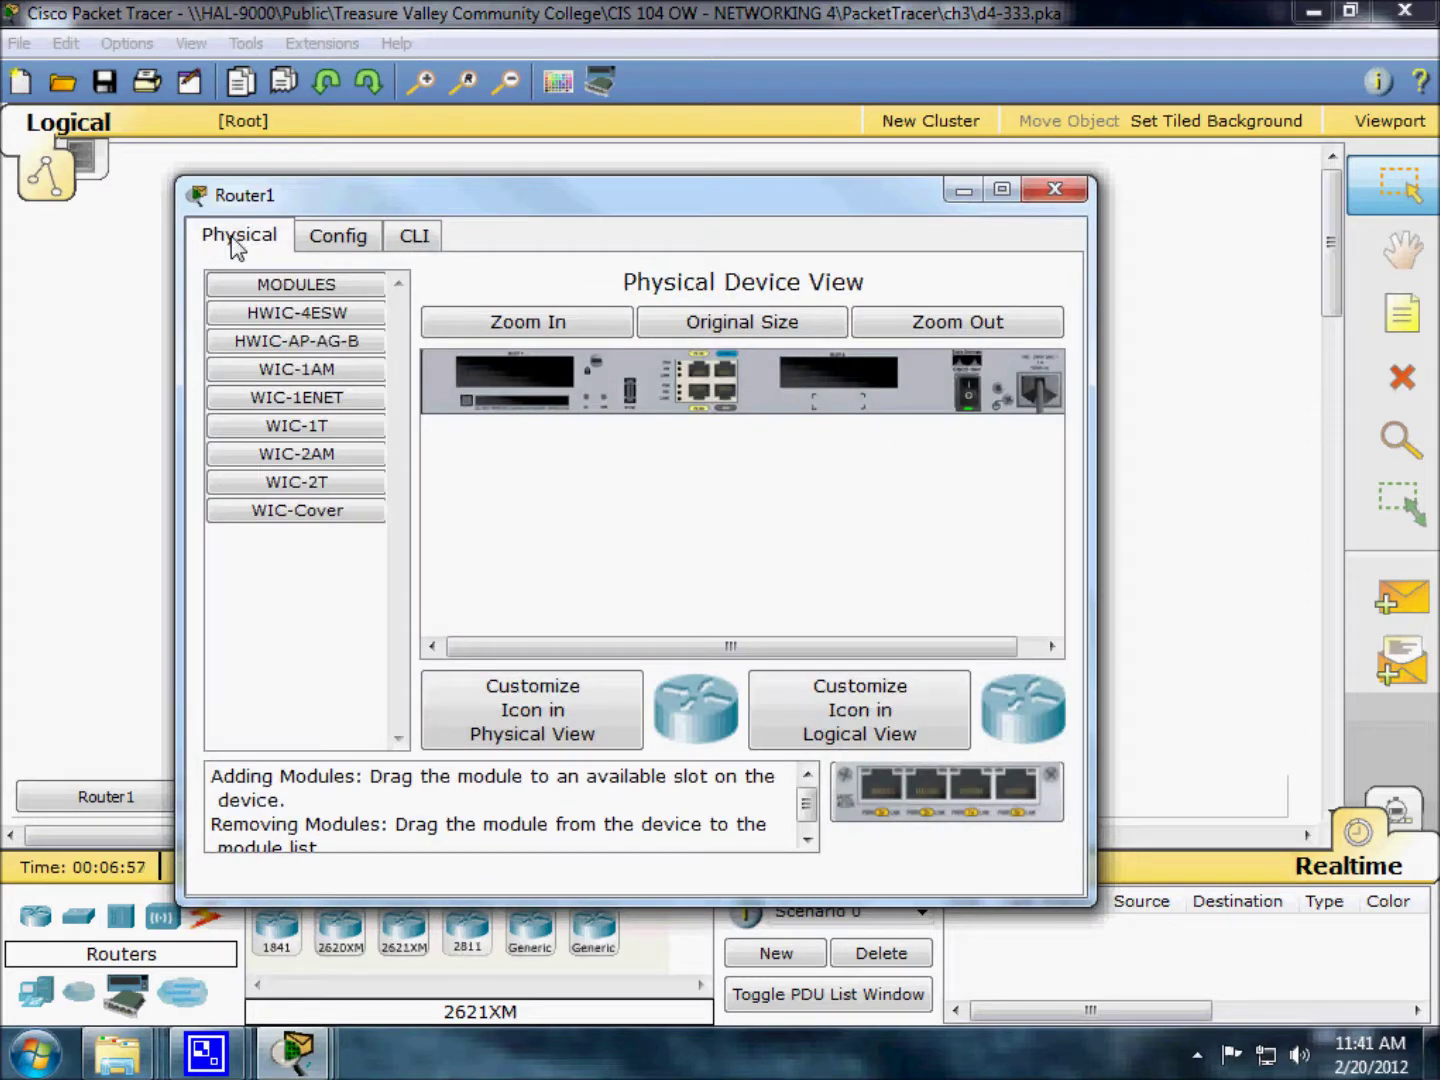
left_click(967, 395)
left_click(973, 405)
Install an HWIC-4ESW module in slot 1 of the 1841 router
left_click(576, 324)
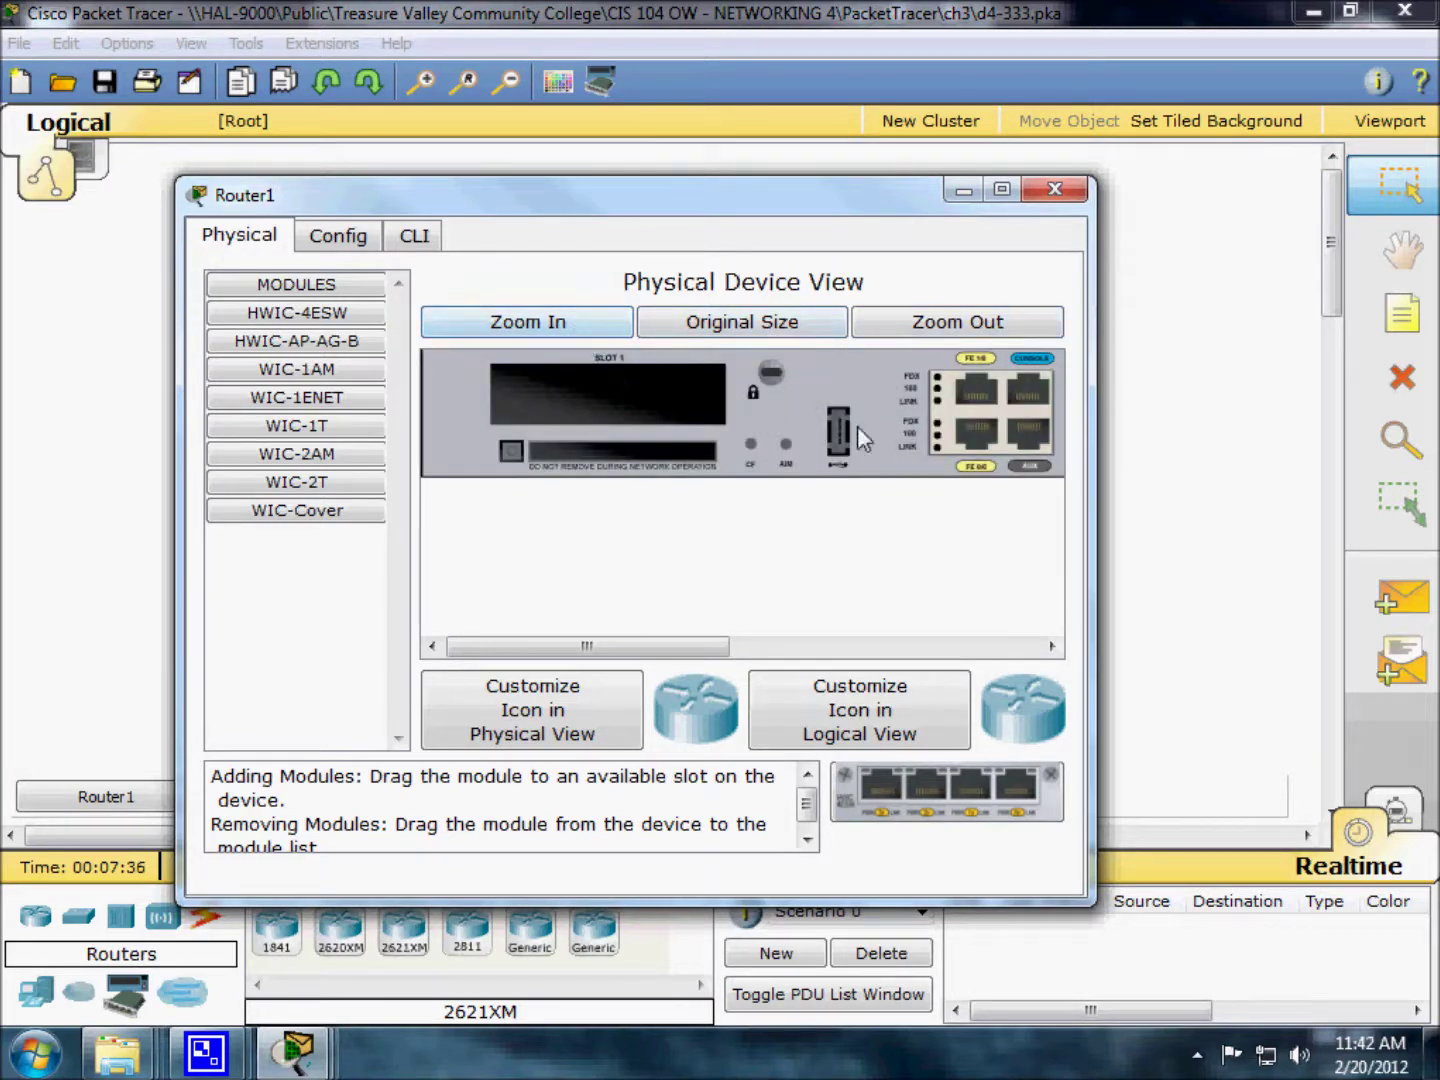
left_click_drag(593, 645, 949, 679)
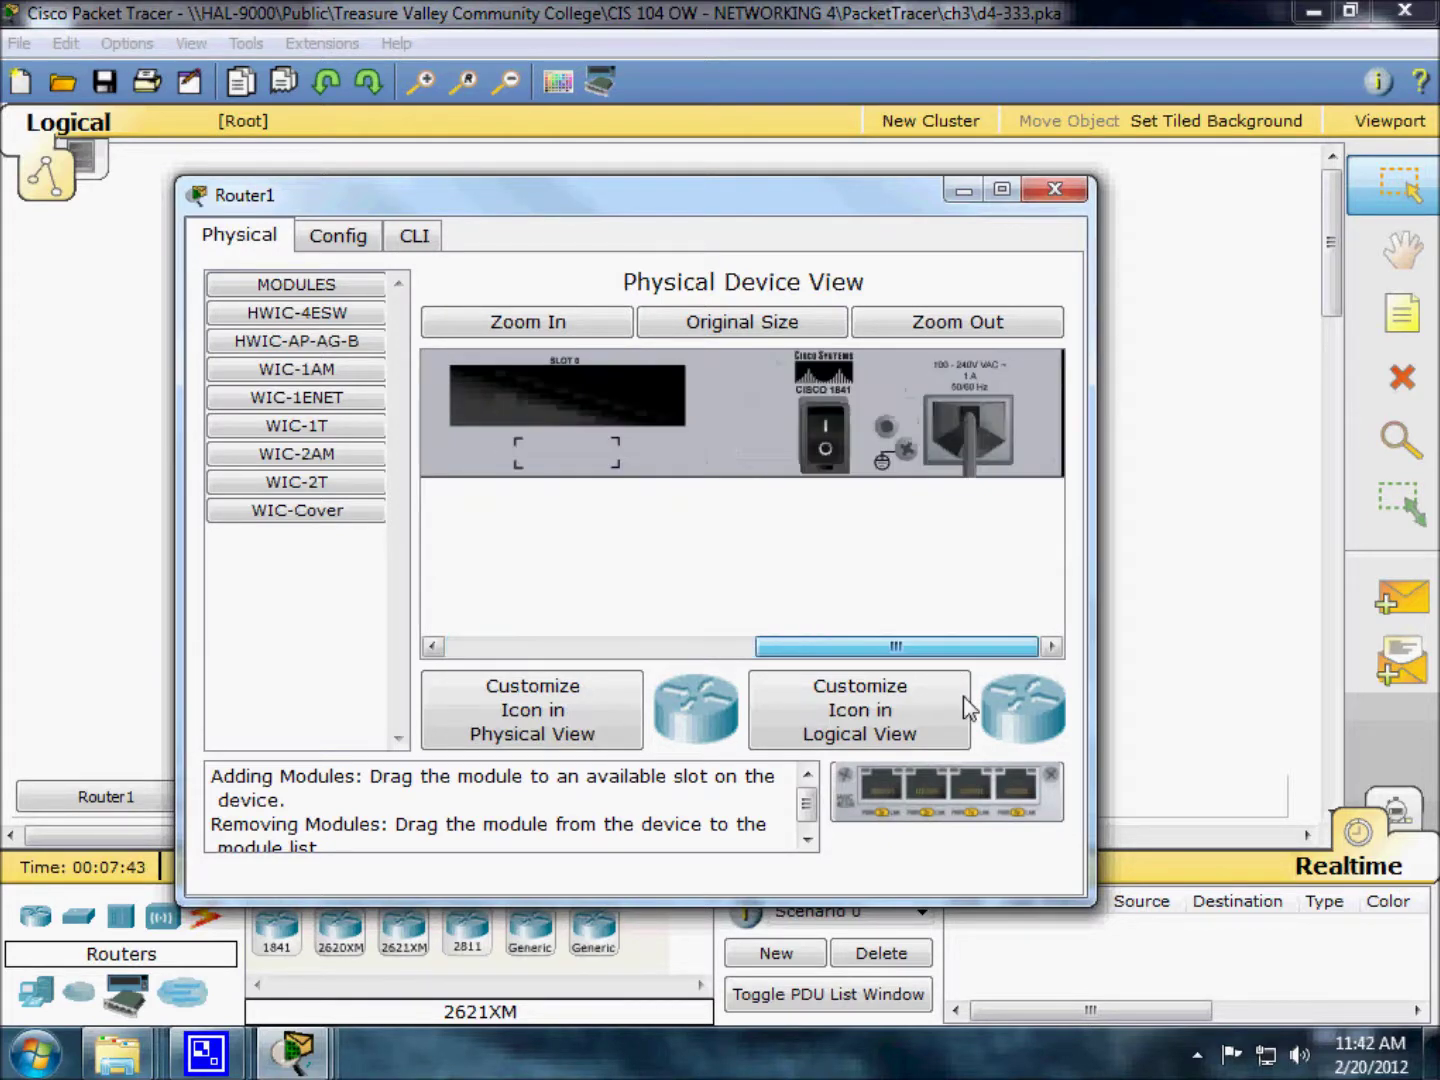
left_click_drag(912, 645, 616, 648)
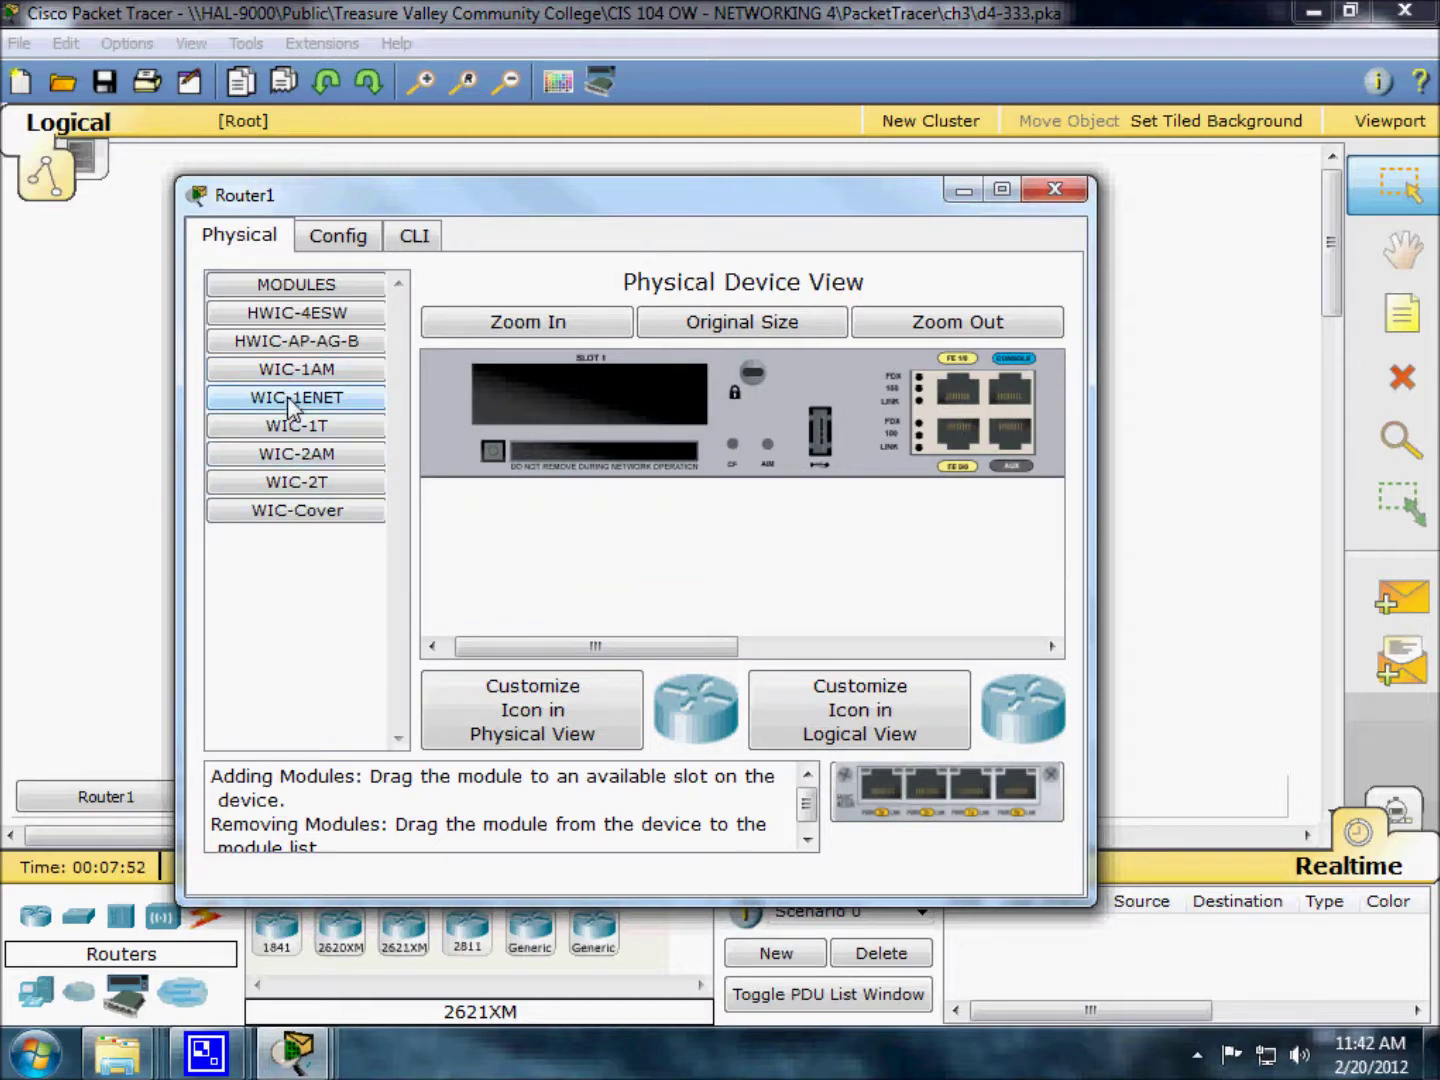
left_click(303, 322)
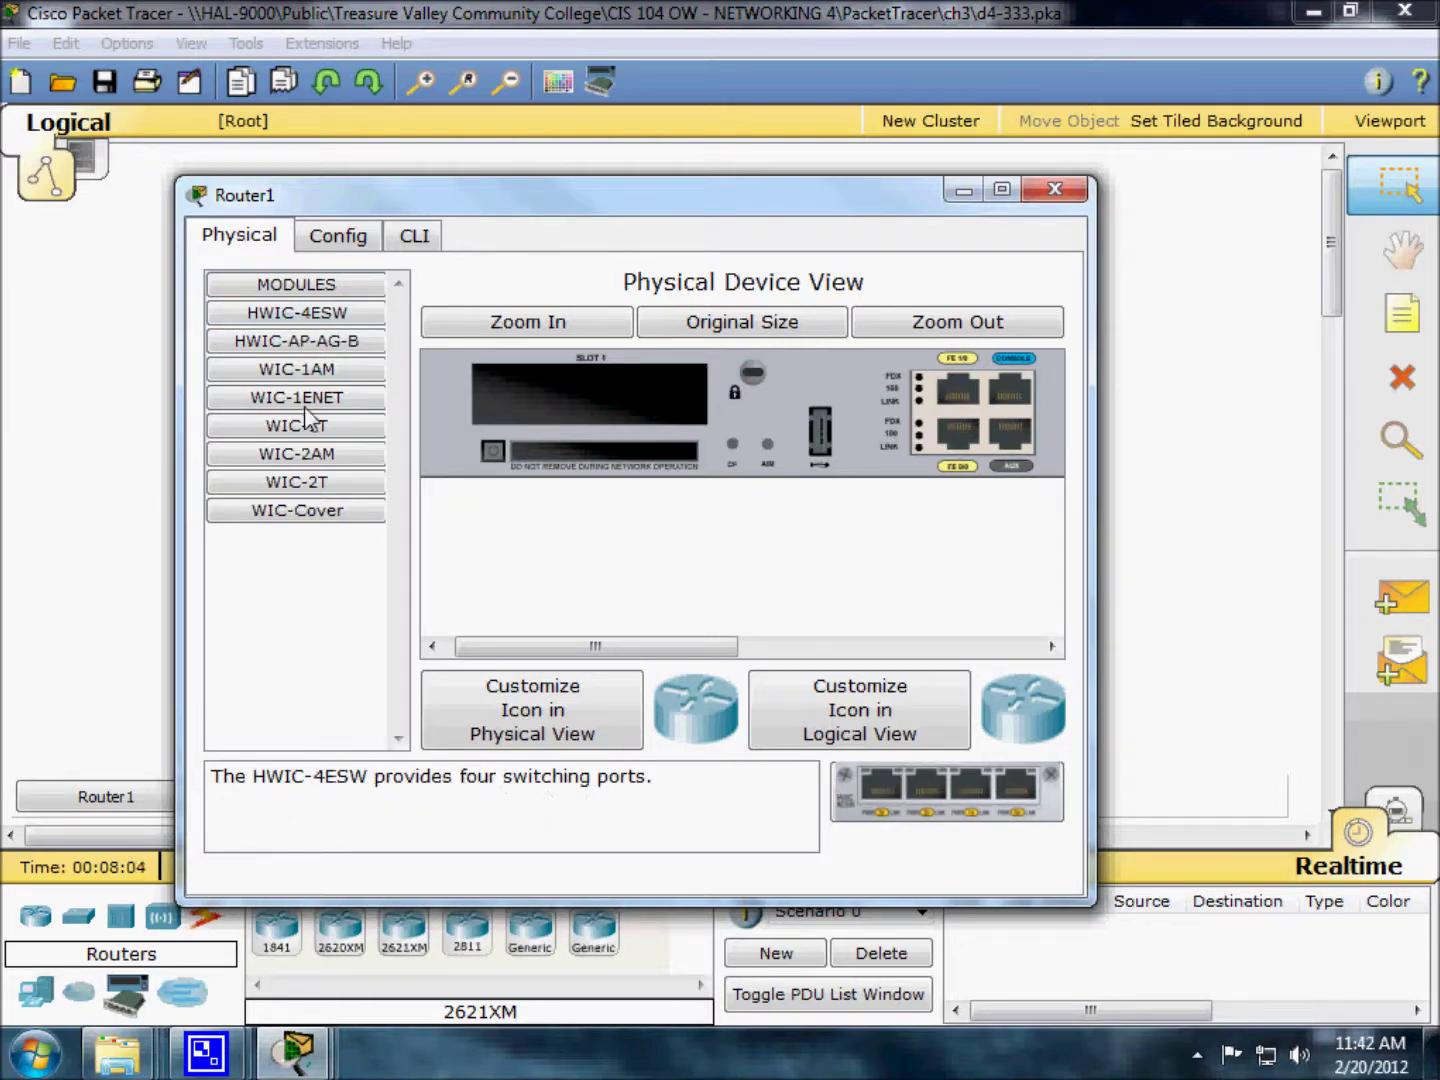
left_click(299, 314)
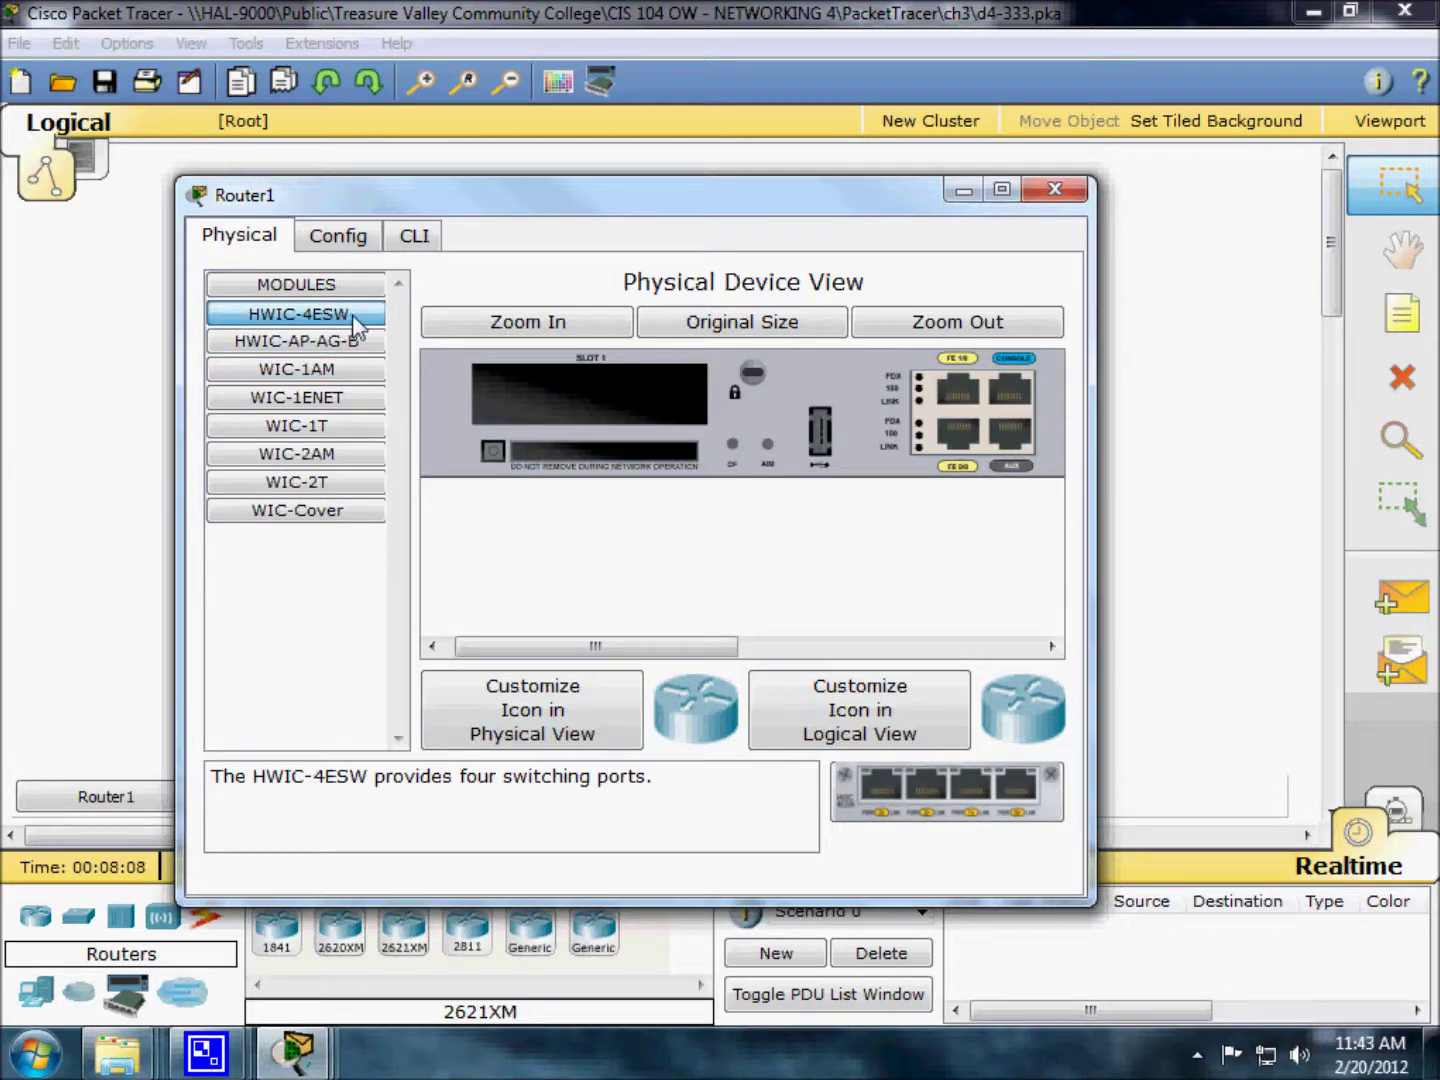
left_click_drag(586, 406, 586, 407)
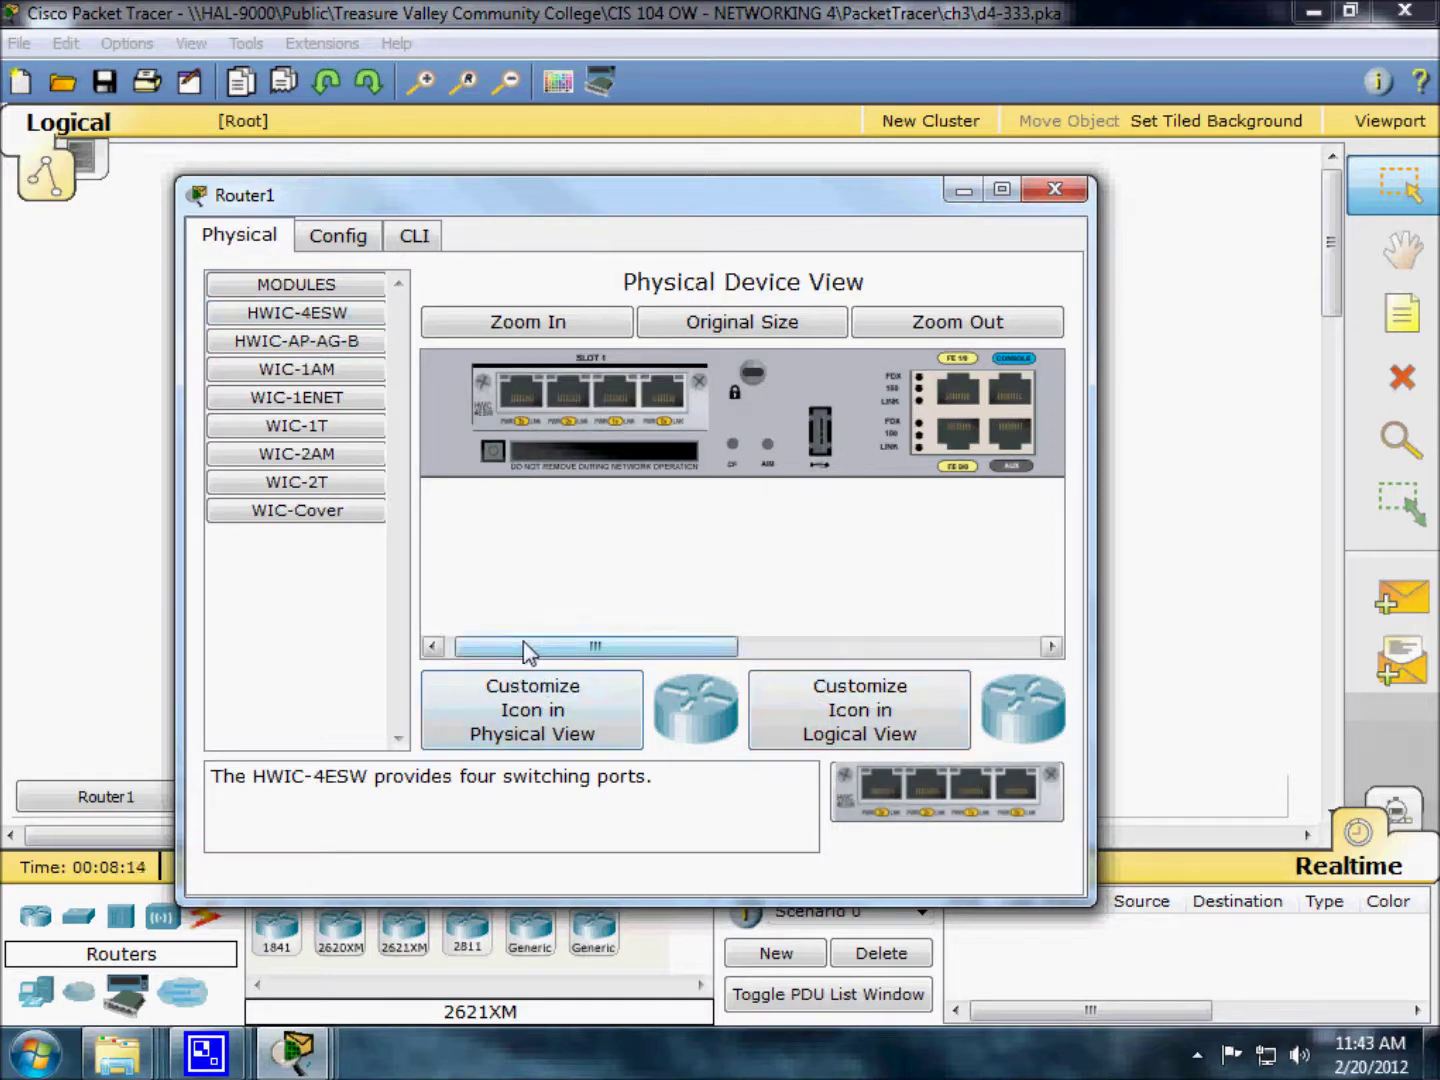
Power Router1 back on and decline the initial configuration dialog at its command line
left_click_drag(524, 646, 616, 646)
left_click(890, 326)
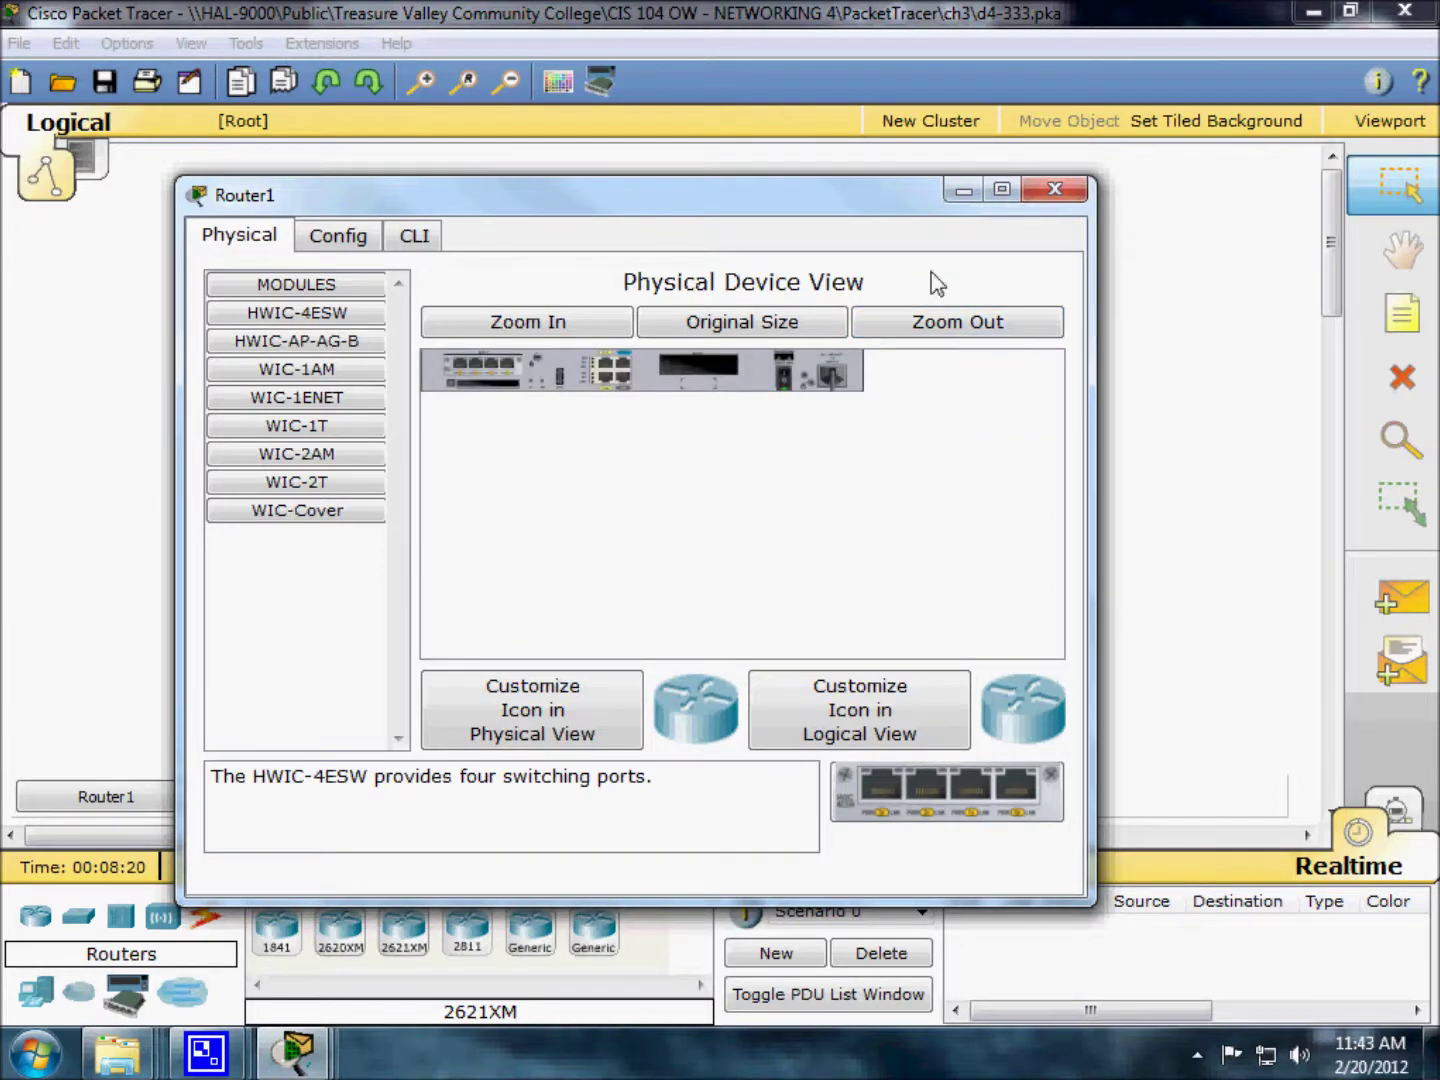
left_click(413, 239)
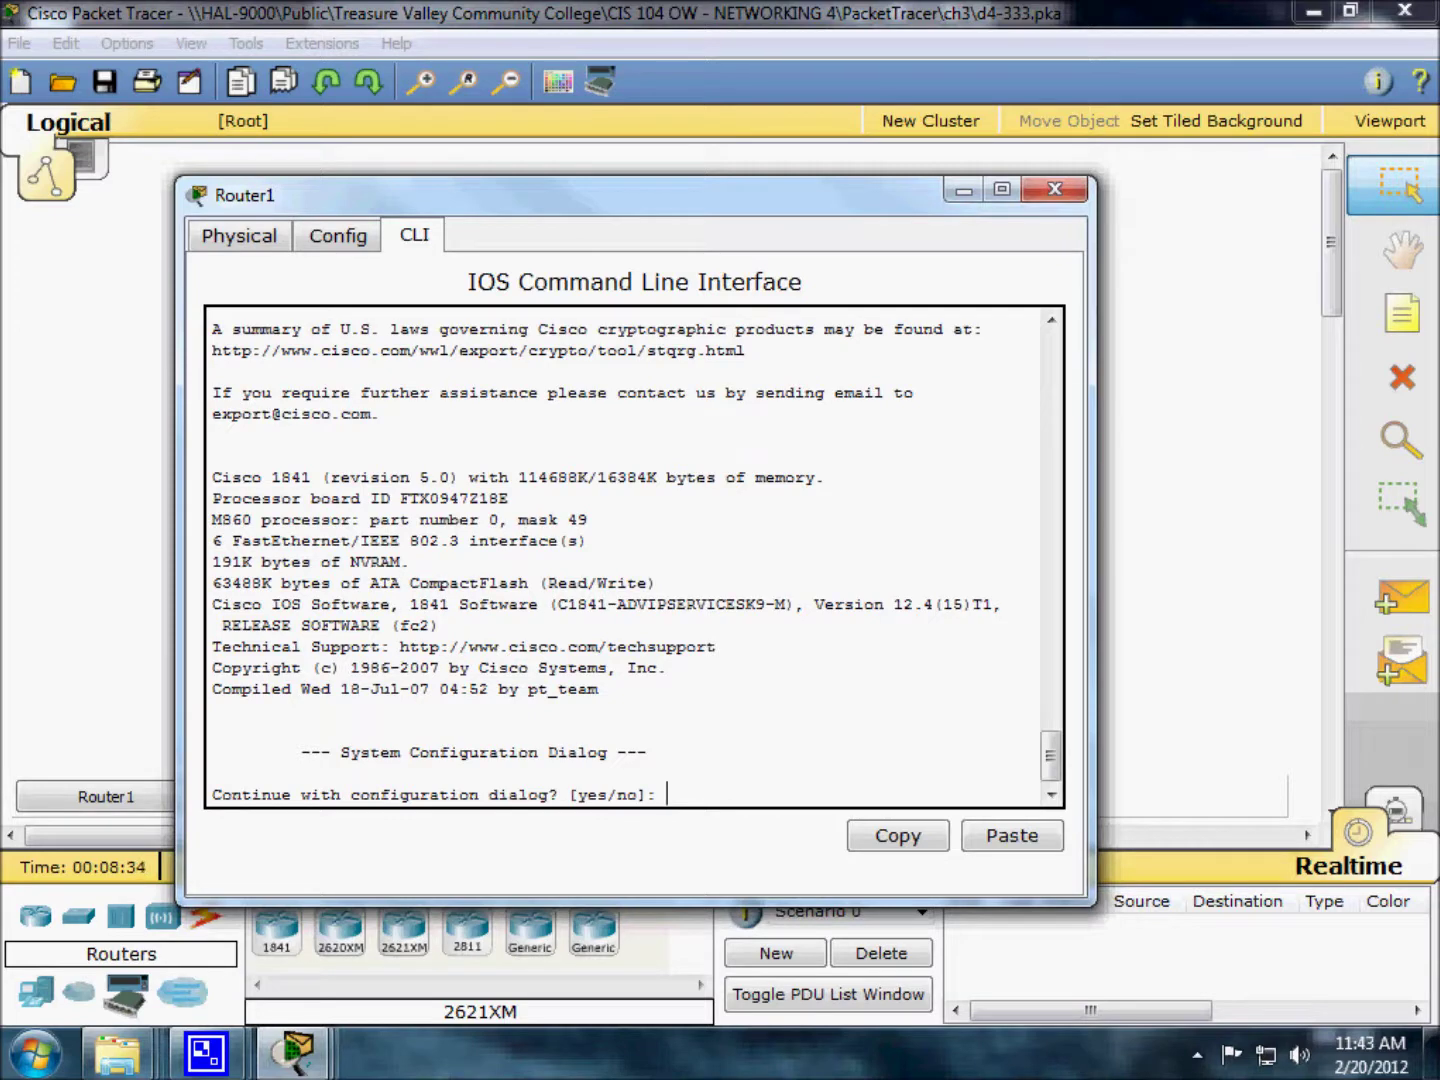
type("n")
key("Return")
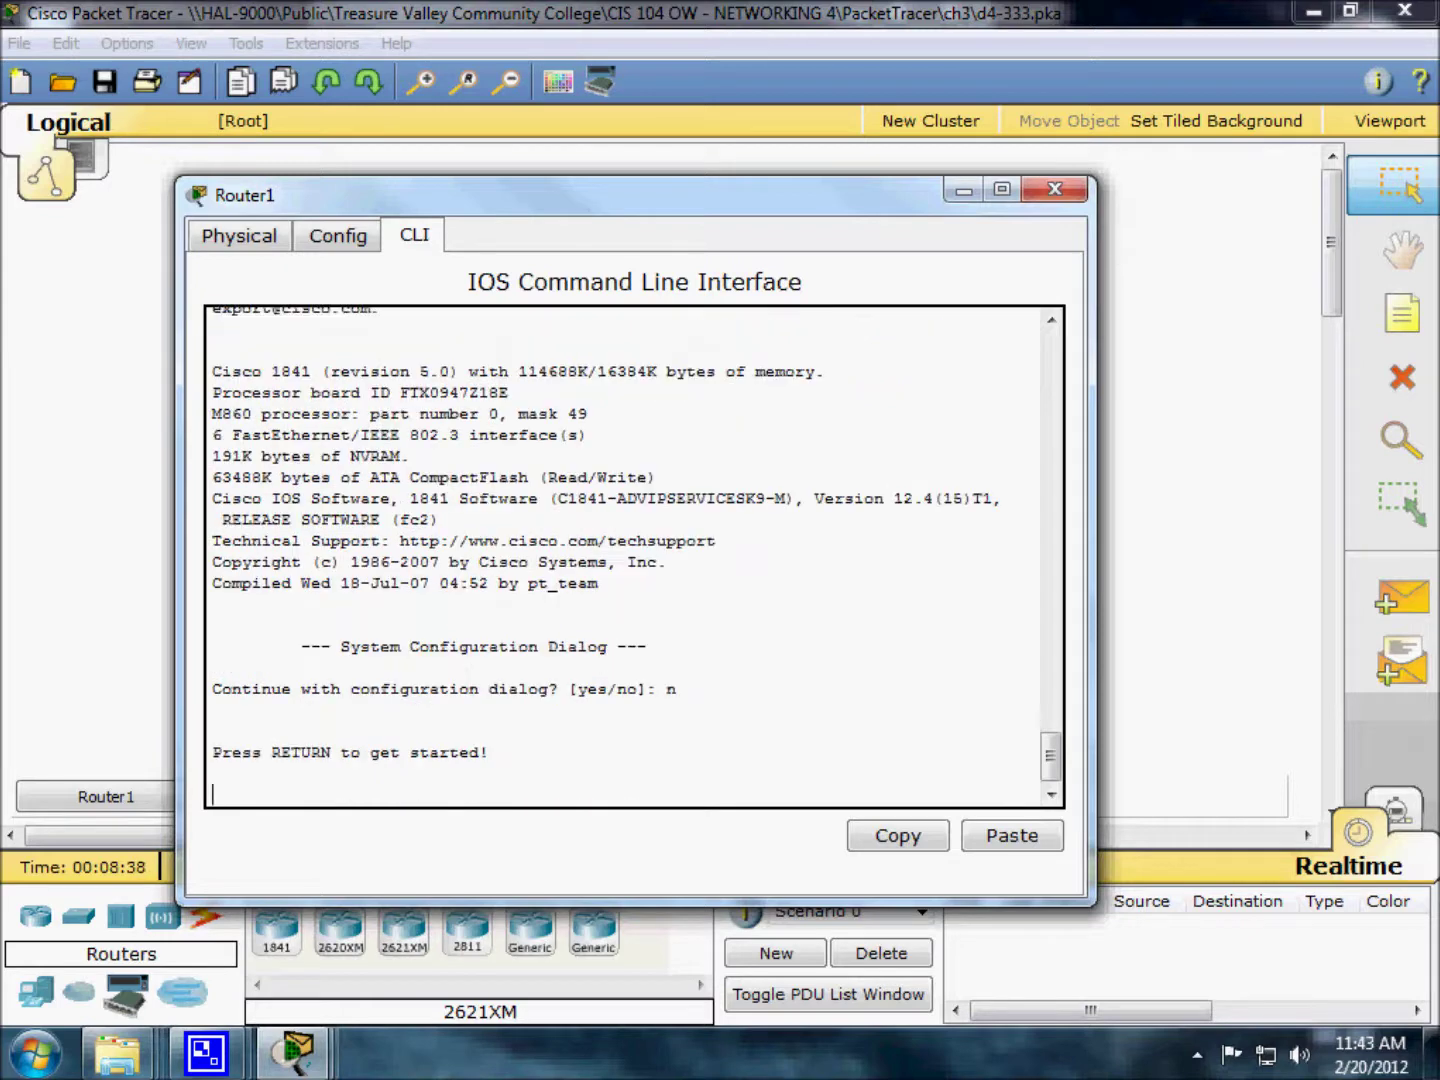
key("Return")
Enter privileged mode with en and run show run to list the configuration with the slot 1 module installed
type("er>e")
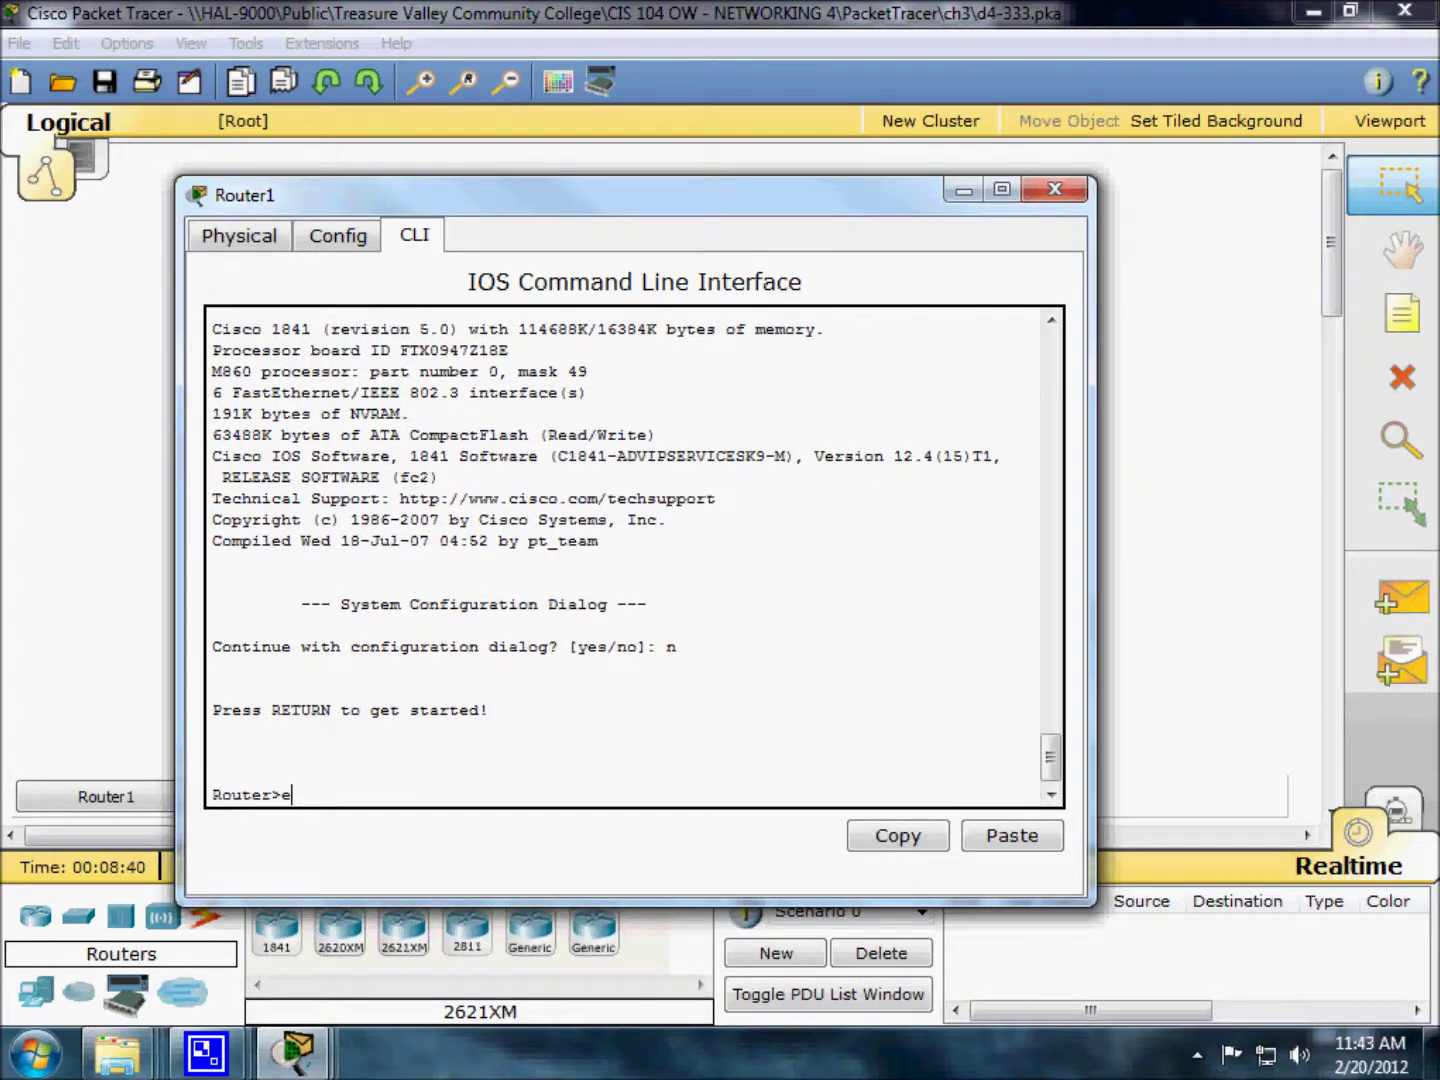
type("n")
key("Return")
type("en")
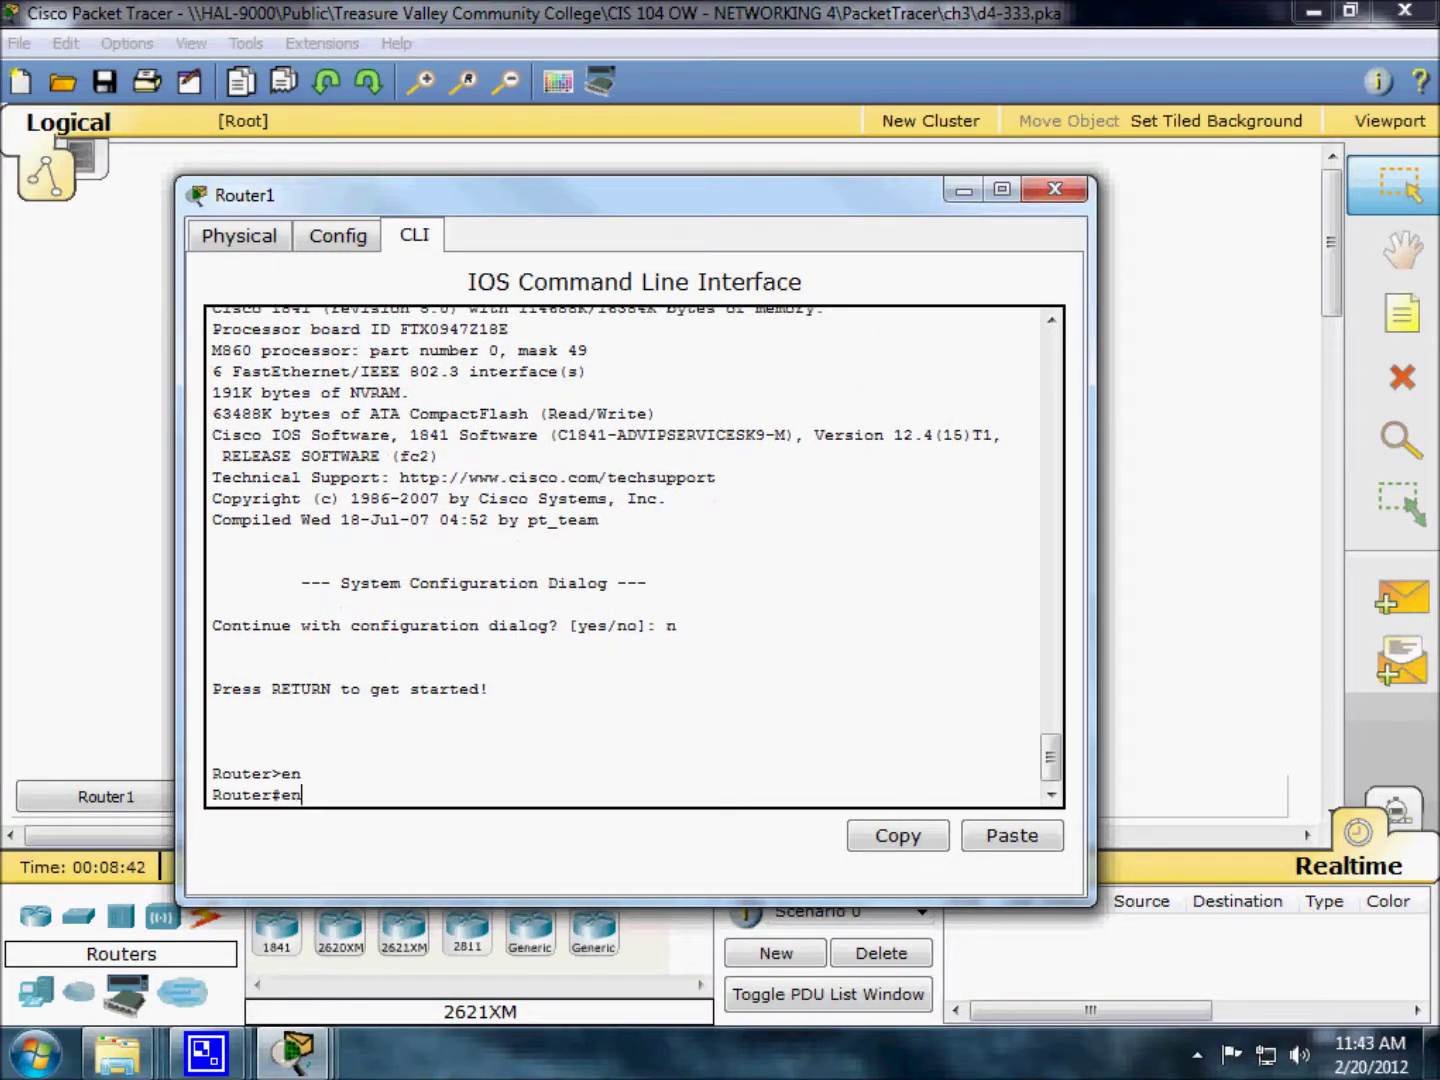
key("BackSpace")
key("BackSpace")
type("show run")
key("BackSpace")
key("BackSpace")
key("BackSpace")
key("BackSpace")
key("BackSpace")
key("BackSpace")
key("BackSpace")
key("BackSpace")
type("en")
key("BackSpace")
key("BackSpace")
type("show run")
key("Return")
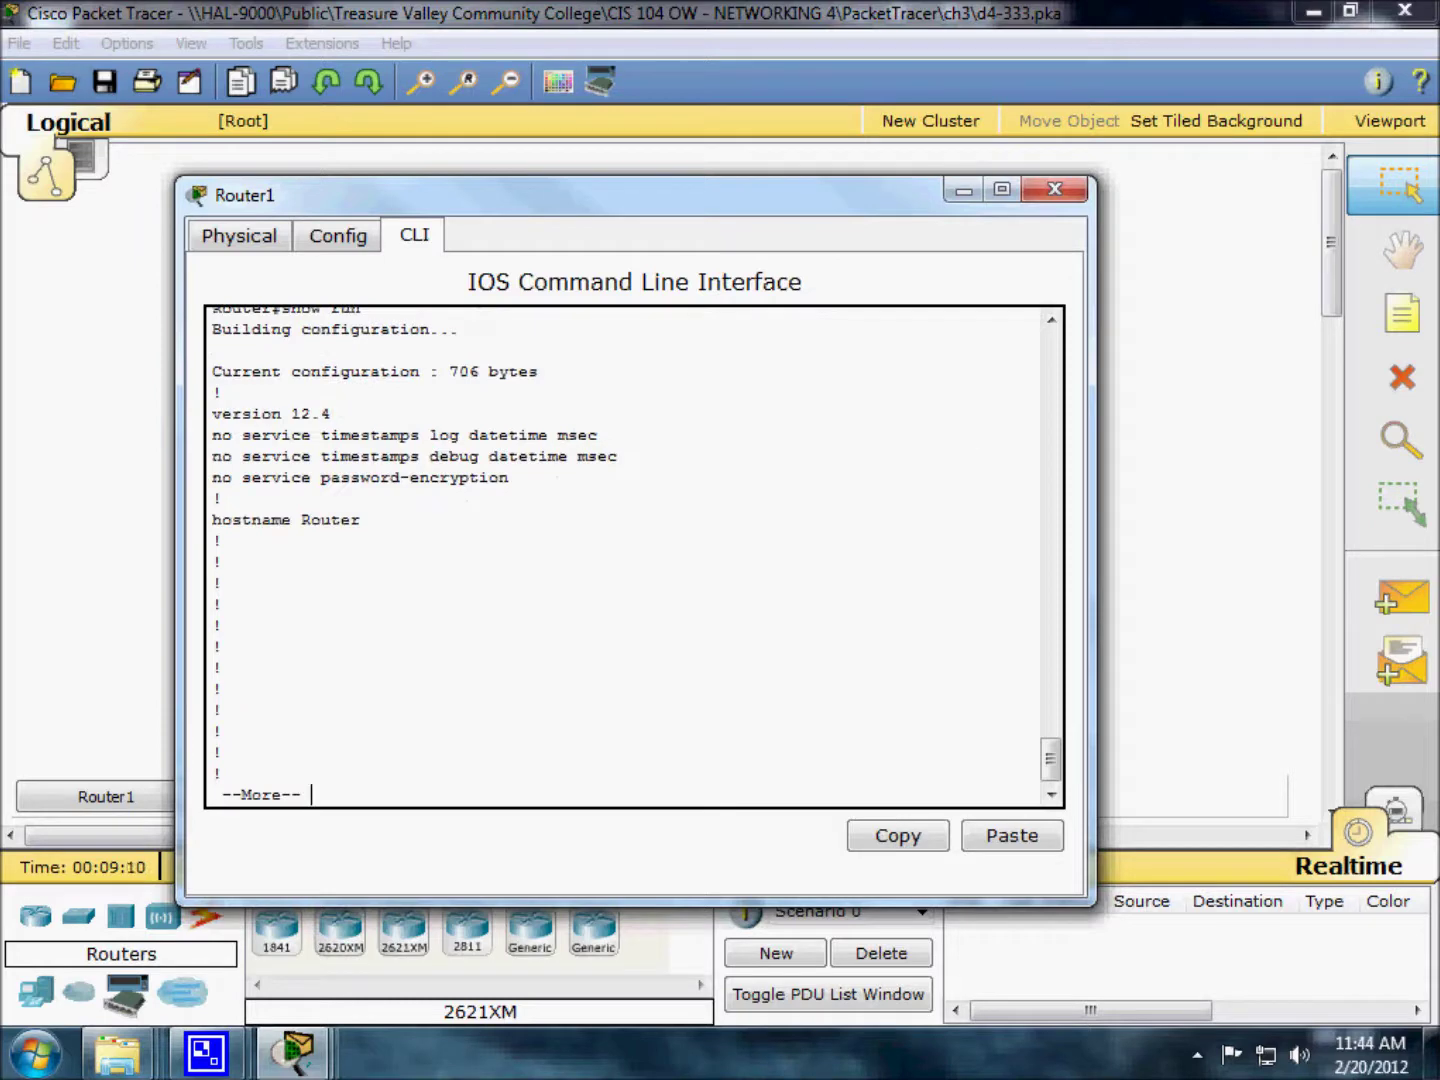
Page through the running configuration to its end, examining how the added module's FastEthernet interfaces are numbered
key("space")
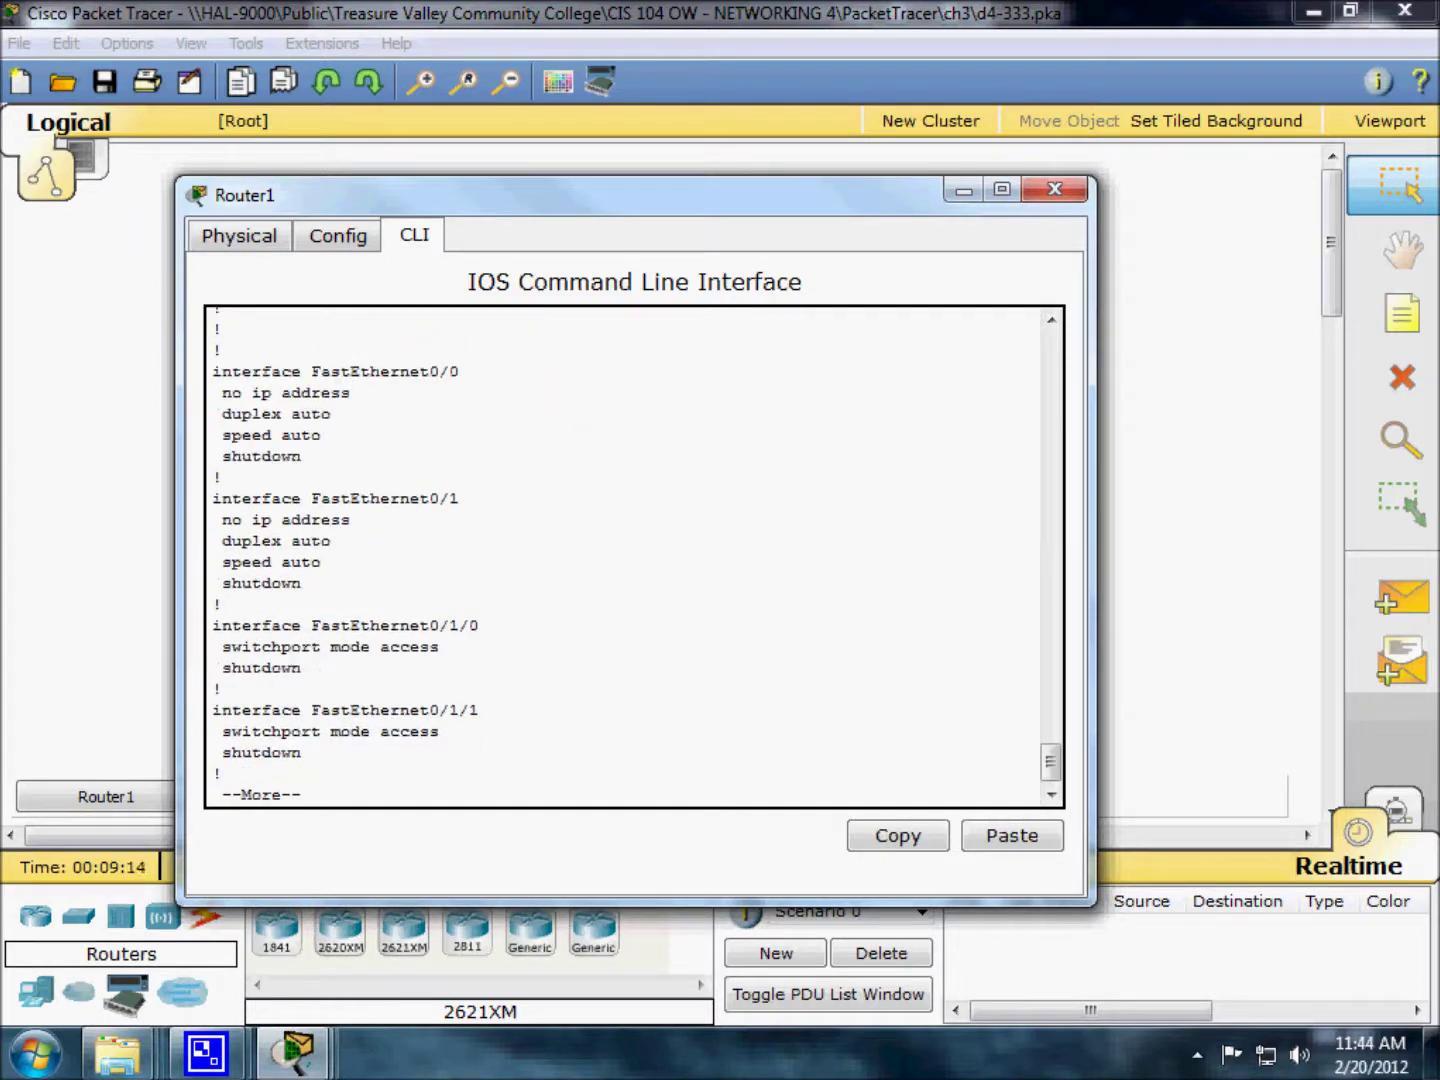
key("space")
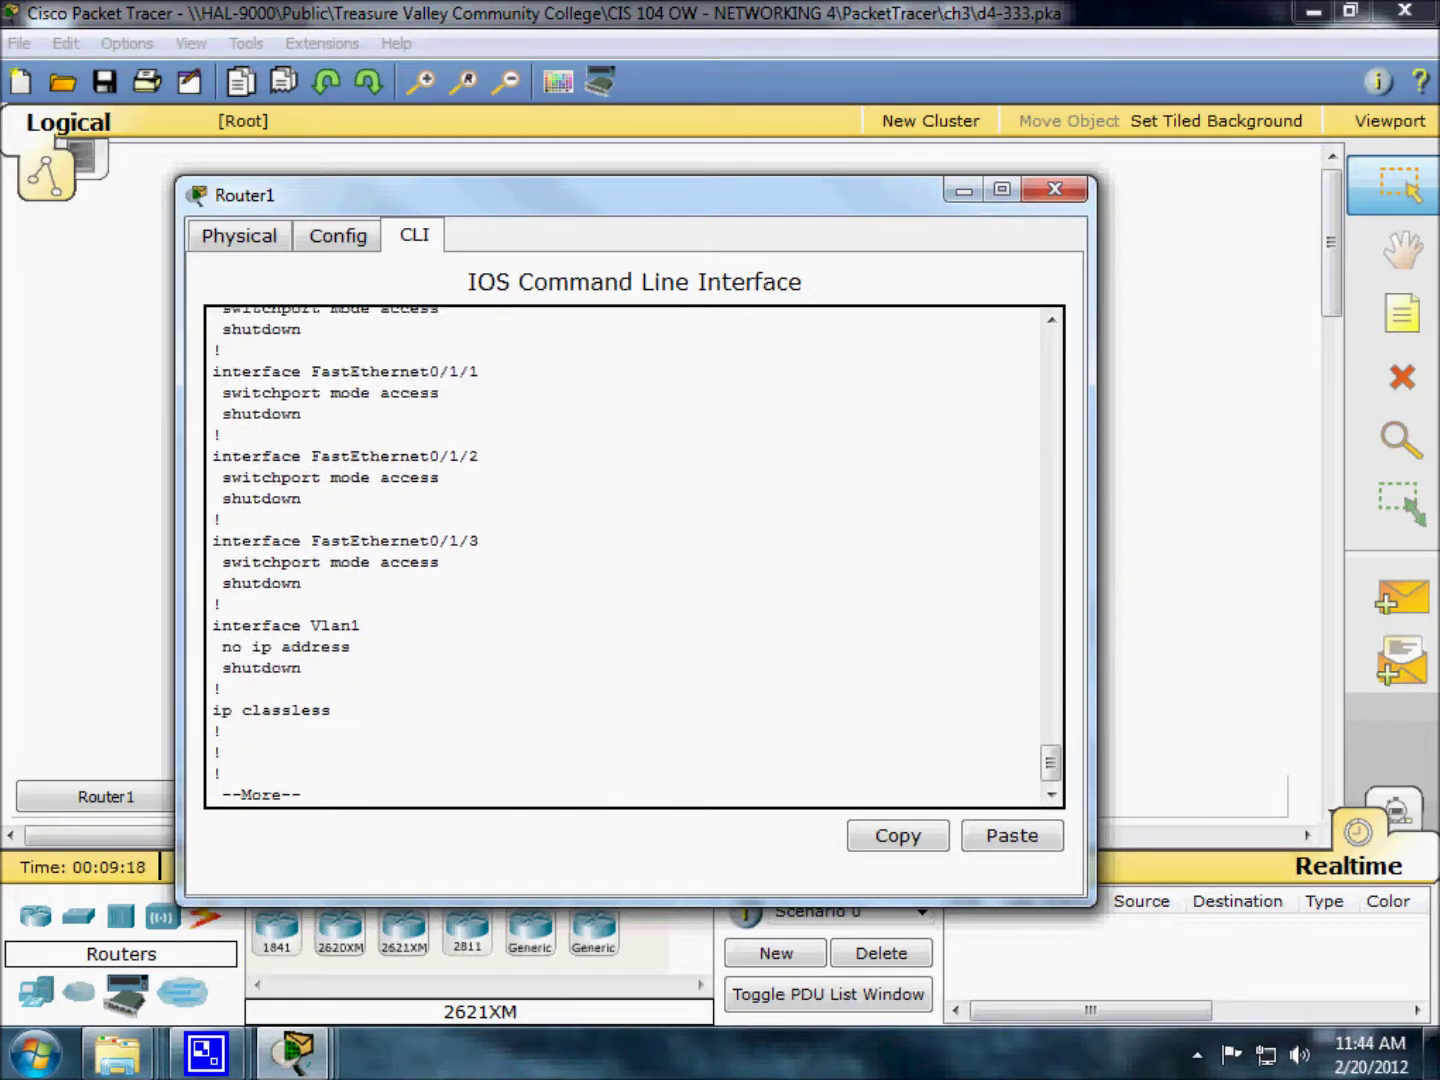
key("Return")
key("Return")
key("Return")
key("Return")
key("Return")
key("Return")
key("Return")
key("Return")
key("Return")
key("Return")
key("Return")
key("Return")
key("Return")
key("Return")
key("Return")
key("Return")
key("Return")
key("Return")
key("Return")
key("Return")
key("Return")
key("Return")
key("Return")
key("Return")
key("Return")
key("Return")
key("Return")
key("Return")
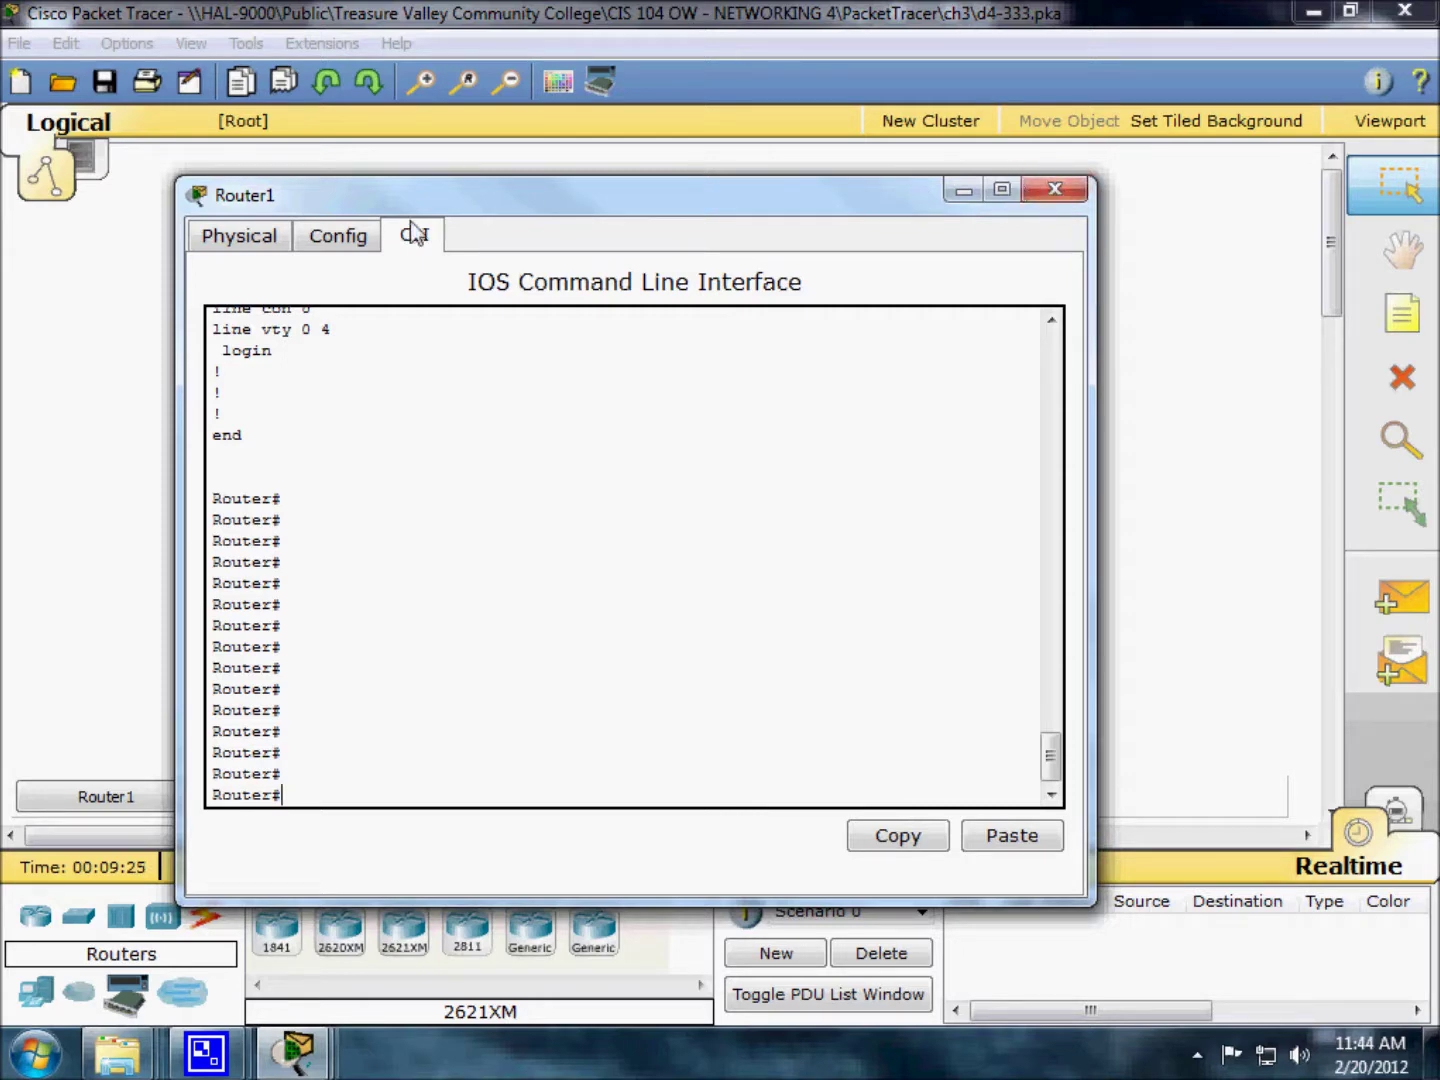
Power Router1 off in its physical device view and remove the HWIC-4ESW module from slot 1
left_click(244, 236)
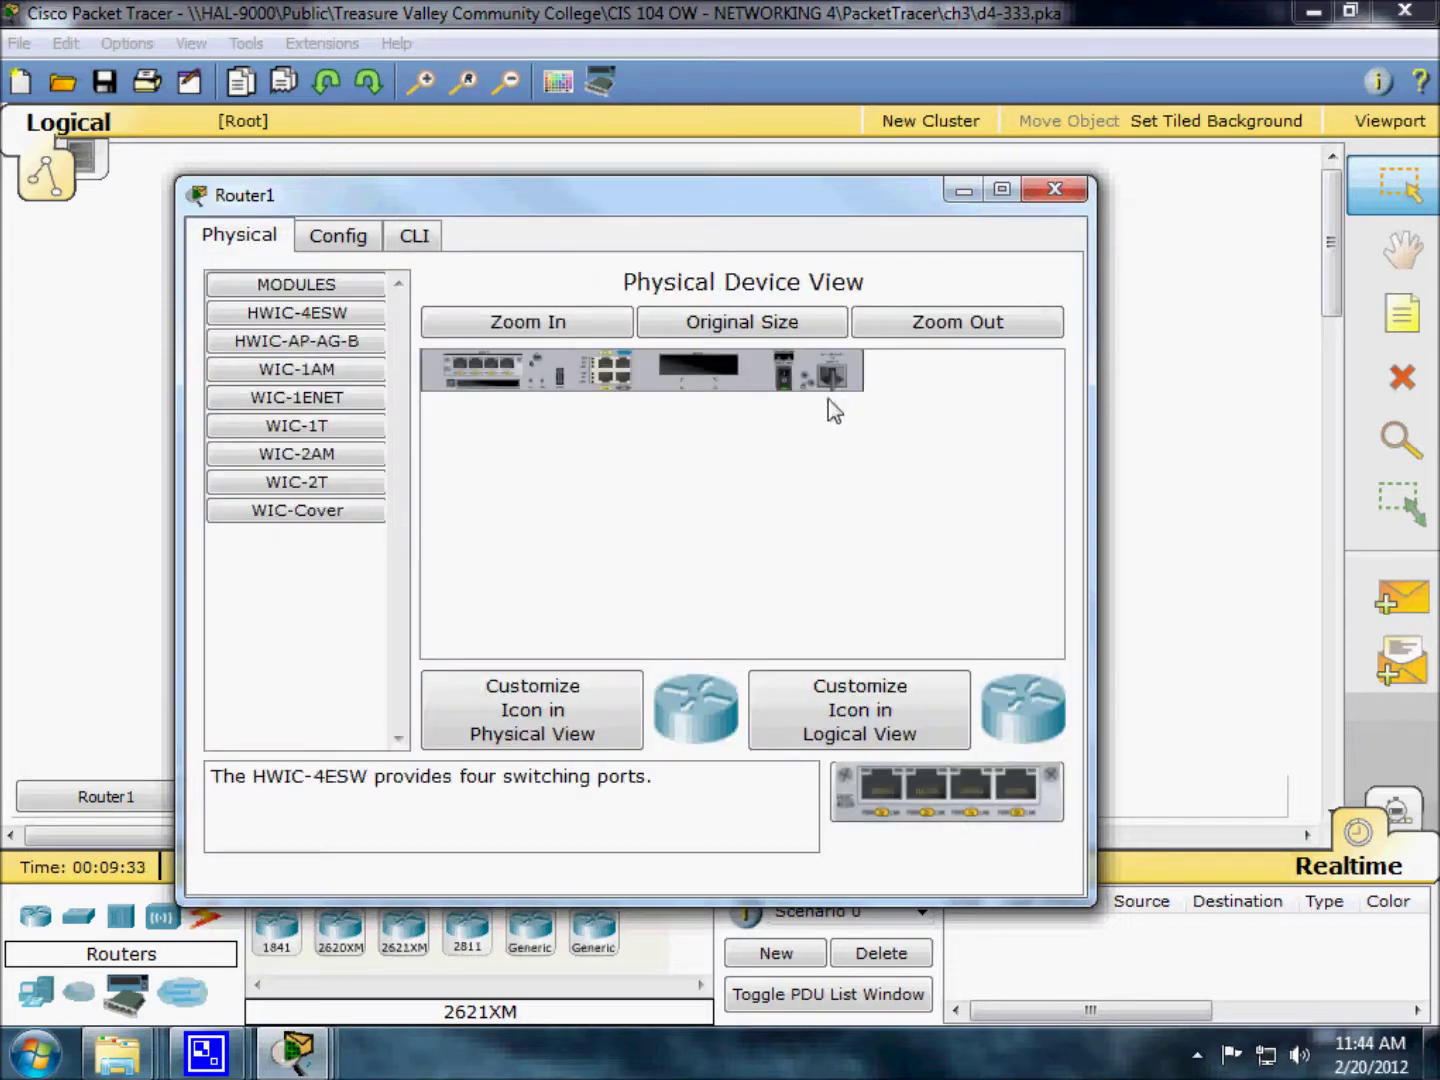
left_click(785, 380)
left_click_drag(476, 383, 295, 601)
left_click_drag(486, 360, 281, 347)
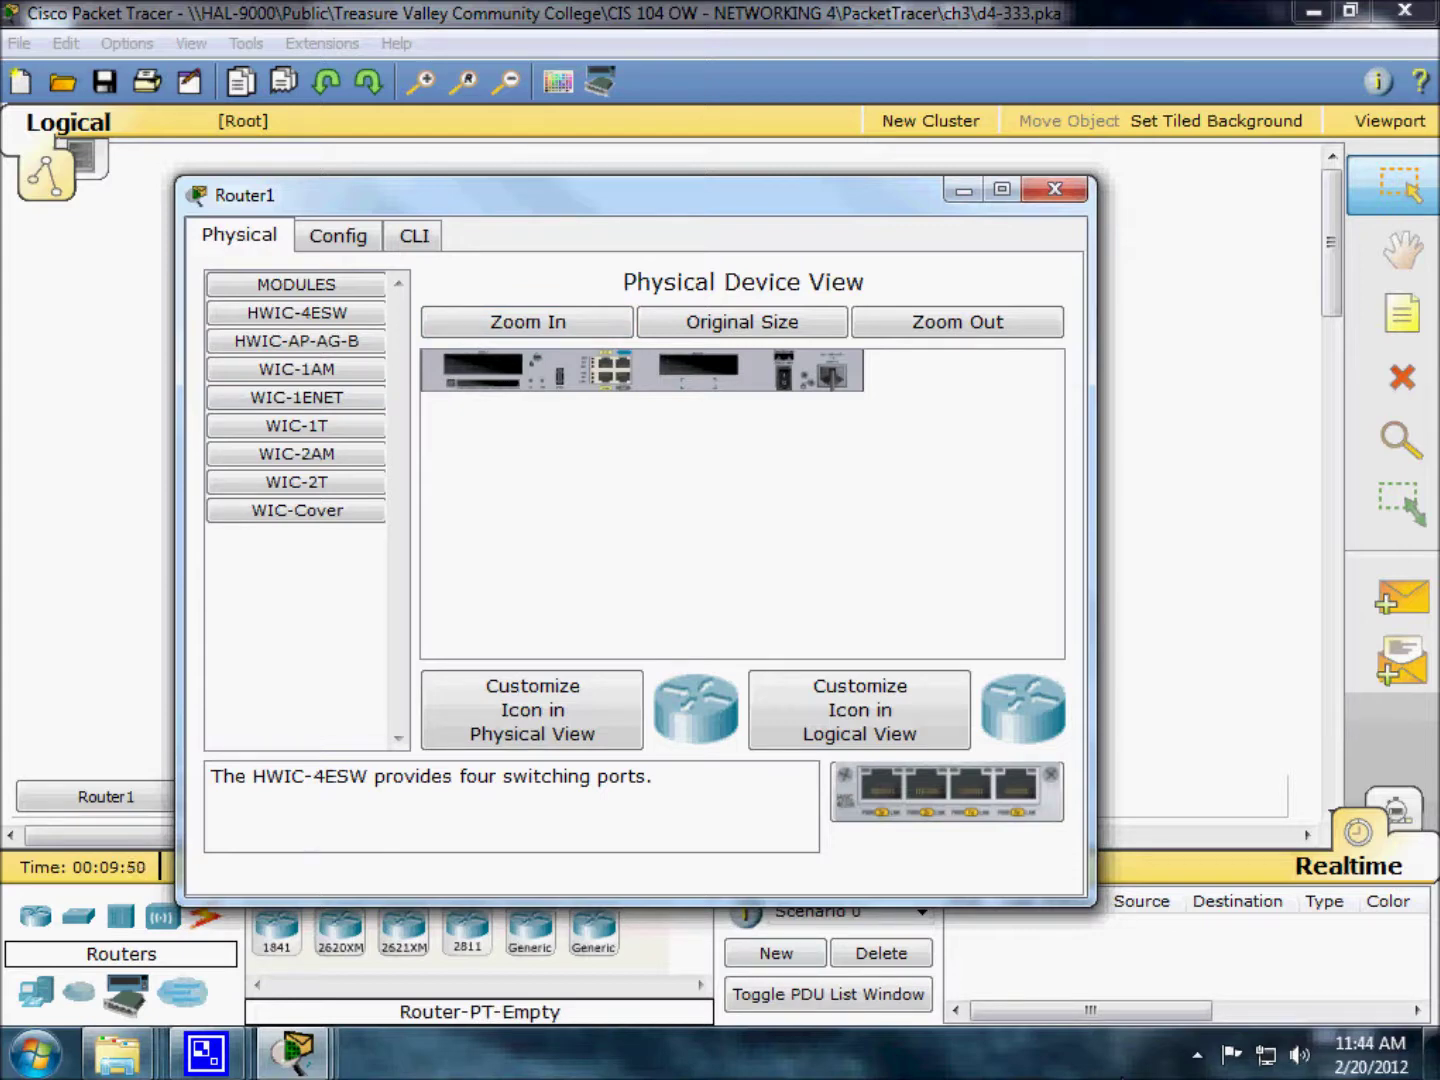
Install an HWIC-4ESW module in slot 0 and power the router back on
left_click(275, 316)
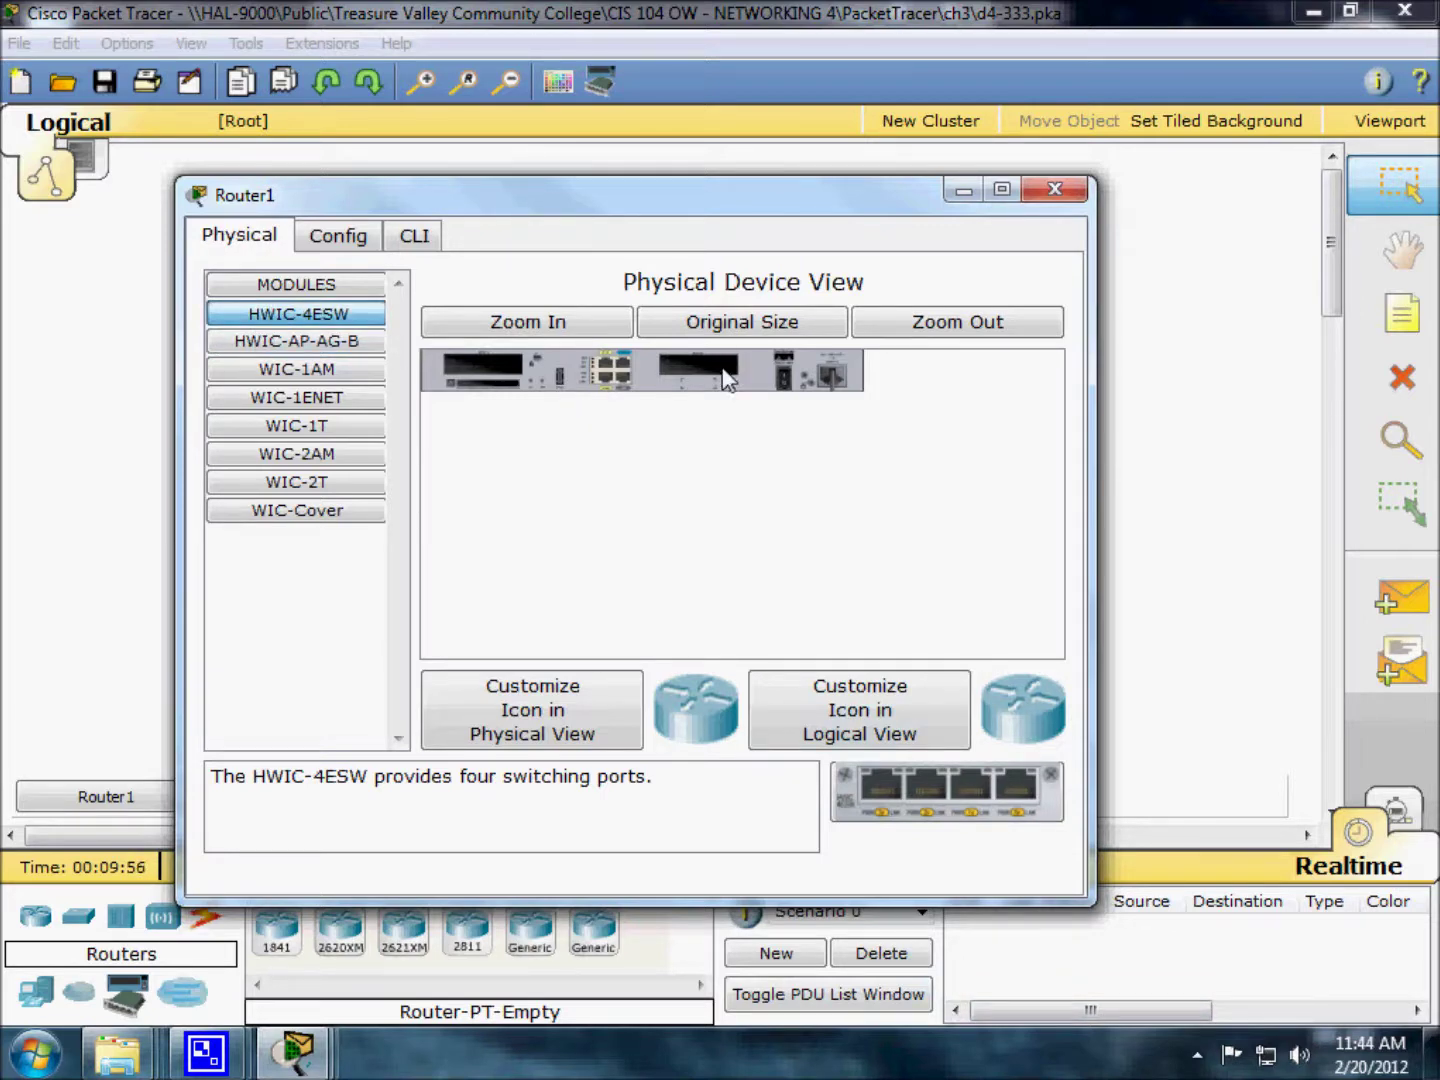
left_click_drag(725, 378, 724, 379)
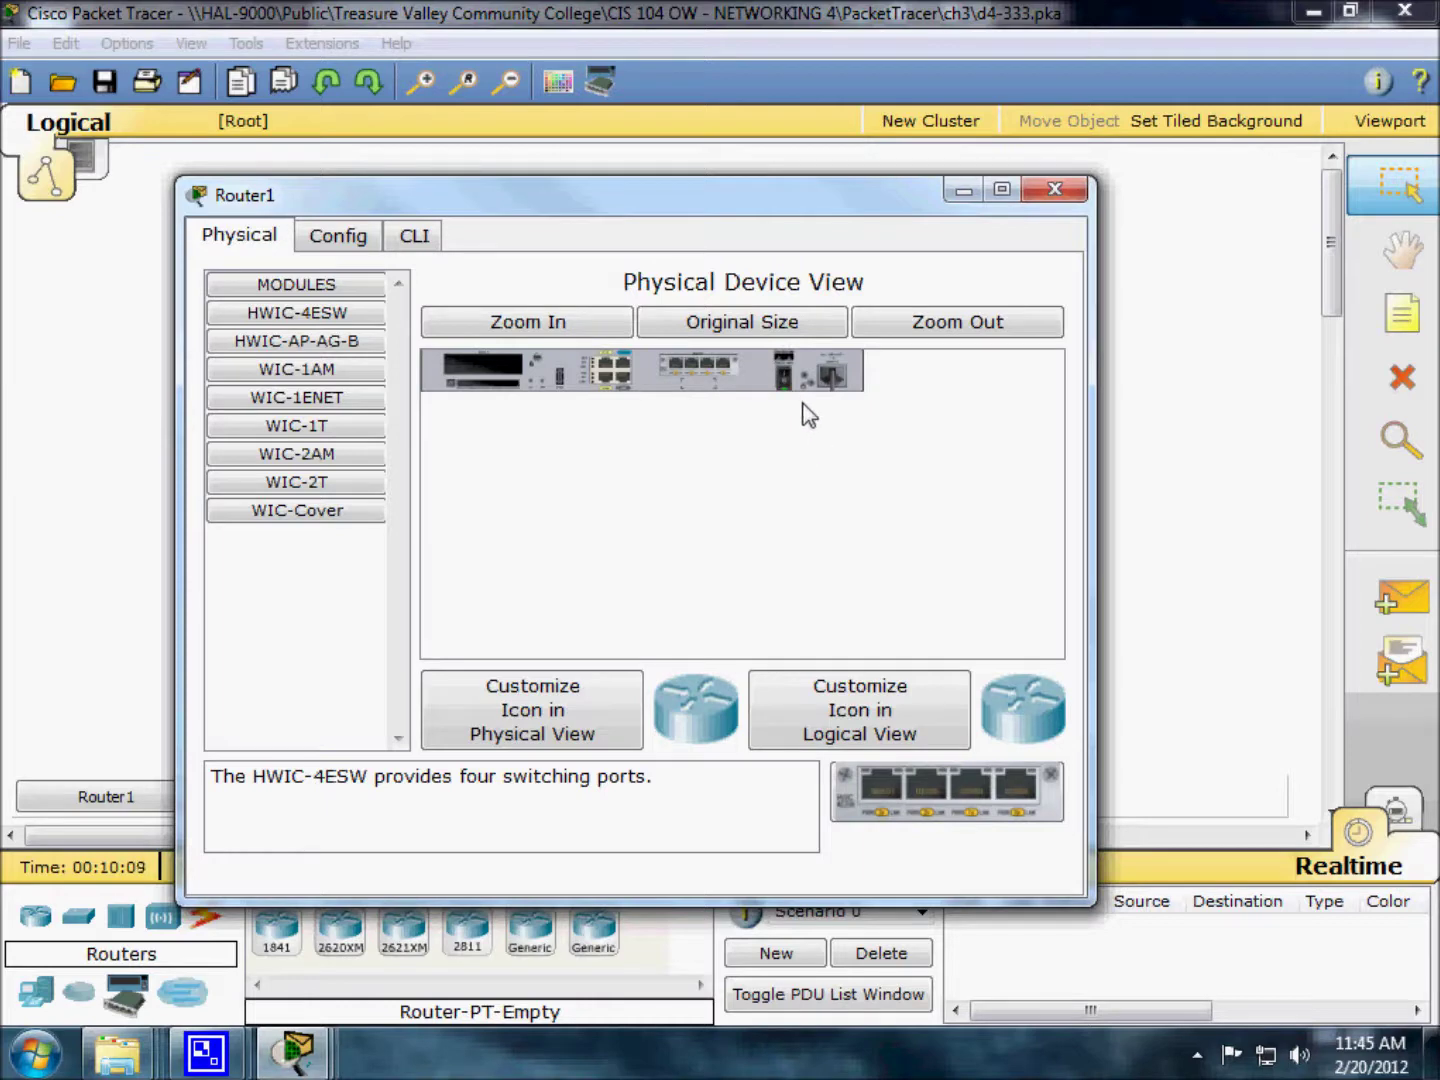
Inspect the module installed in slot 0 up close and open the router's command line
left_click(567, 340)
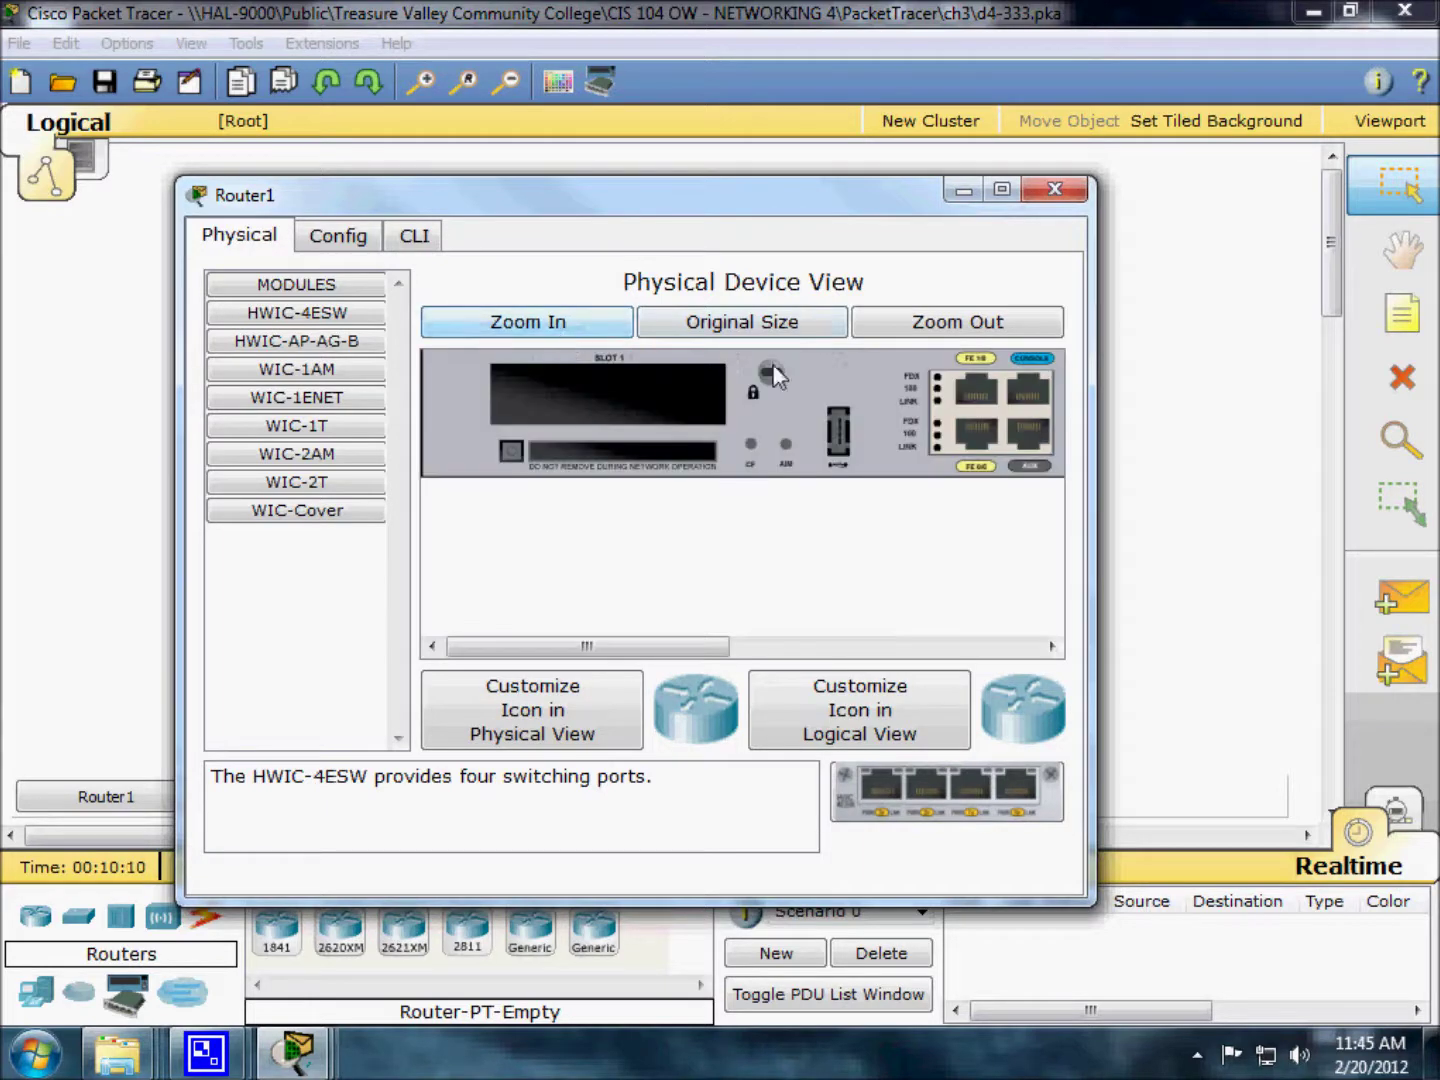
left_click_drag(672, 650, 947, 476)
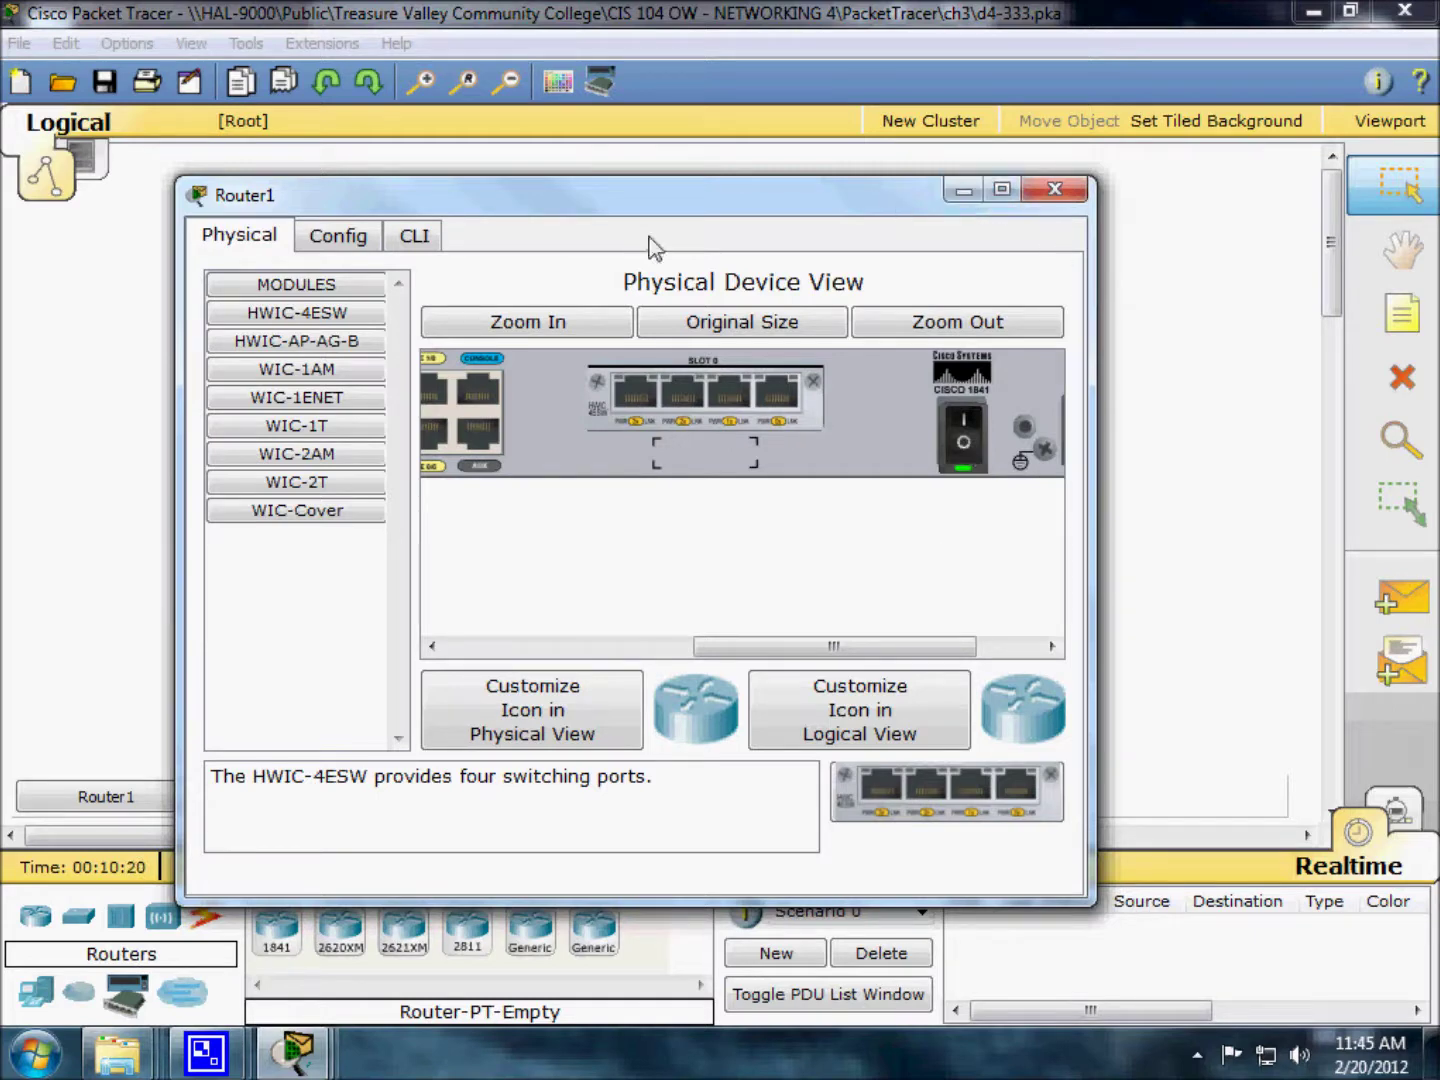
left_click(406, 239)
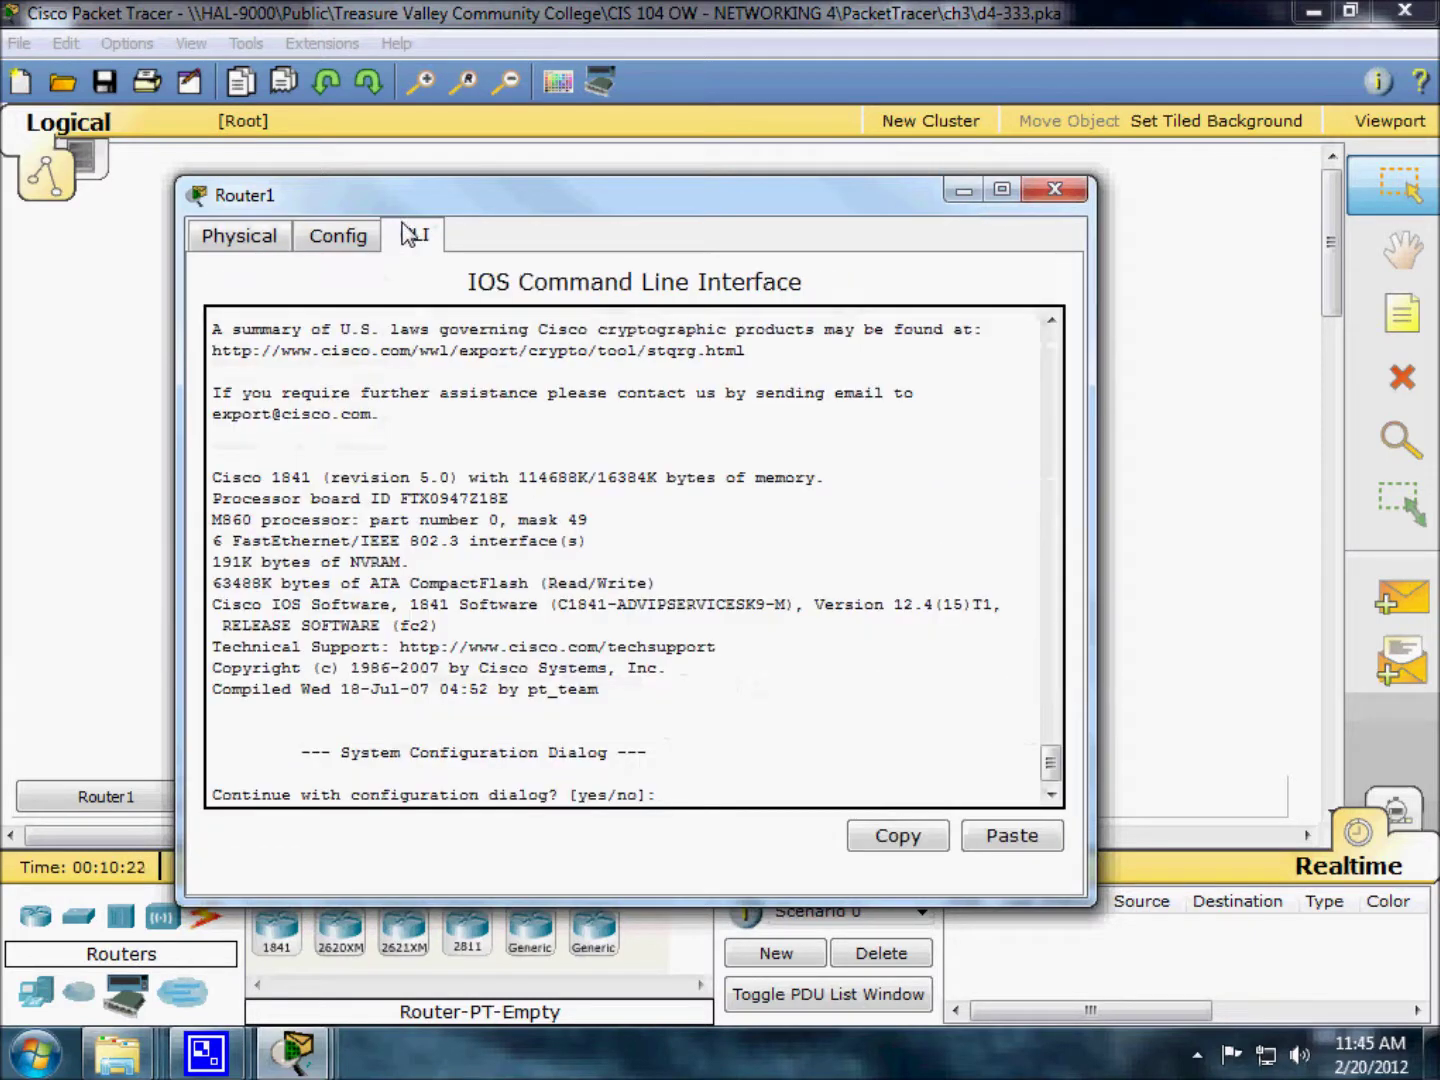
Decline Router1's initial configuration dialog, enter privileged mode and display the running configuration with show run
type("n")
key("Return")
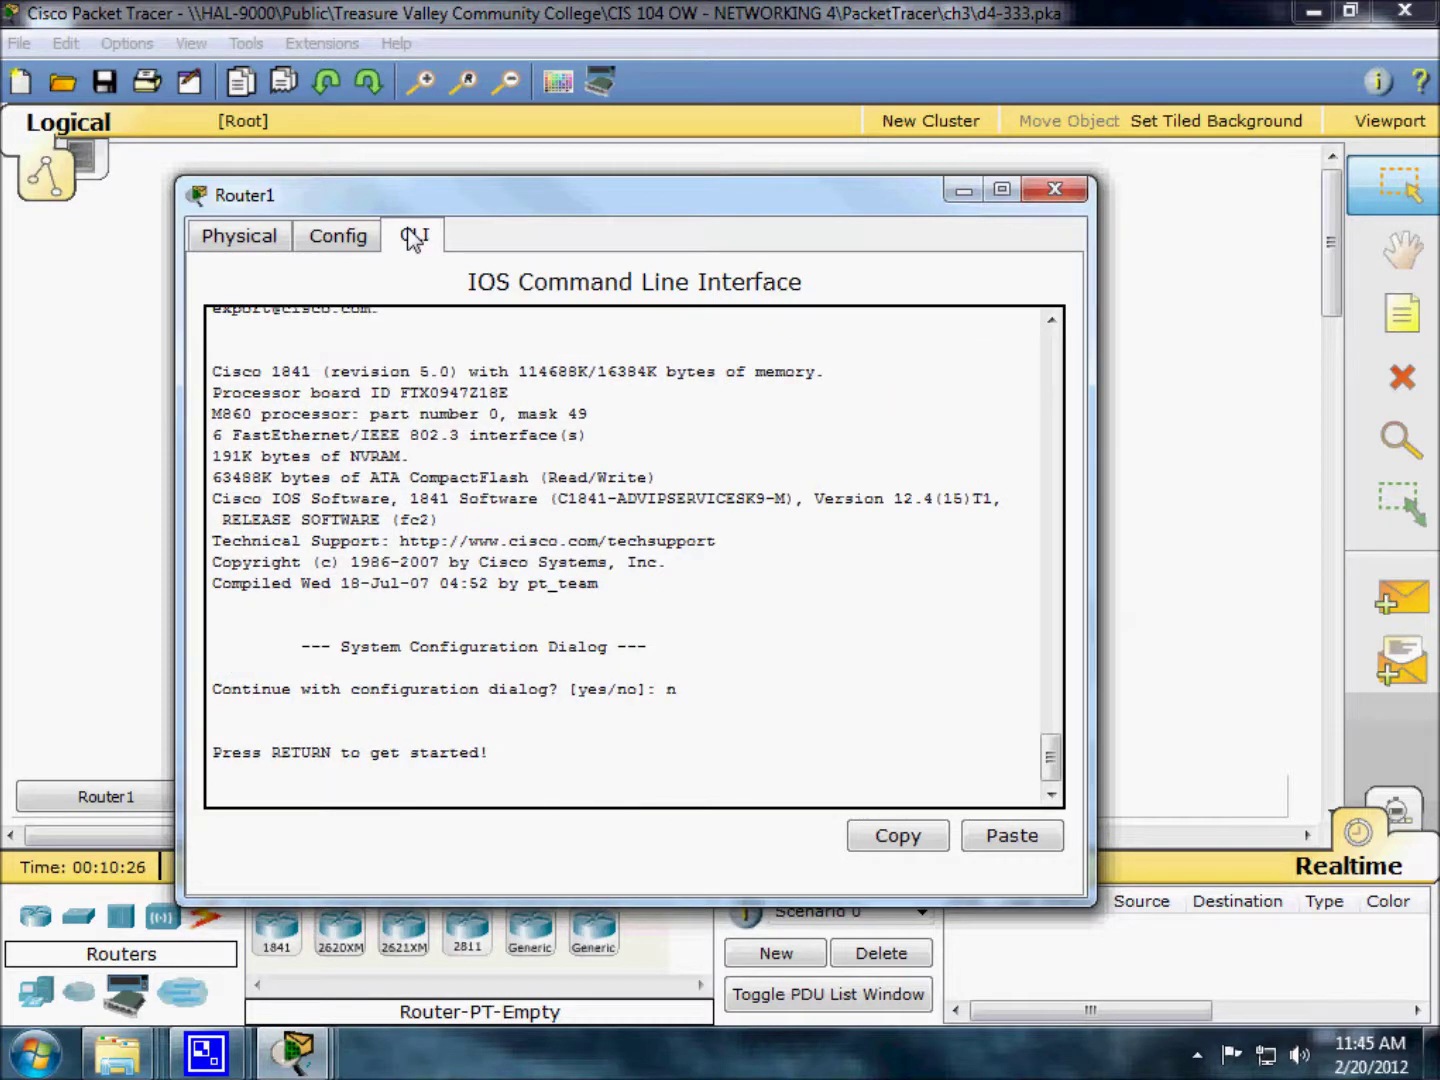
key("Return")
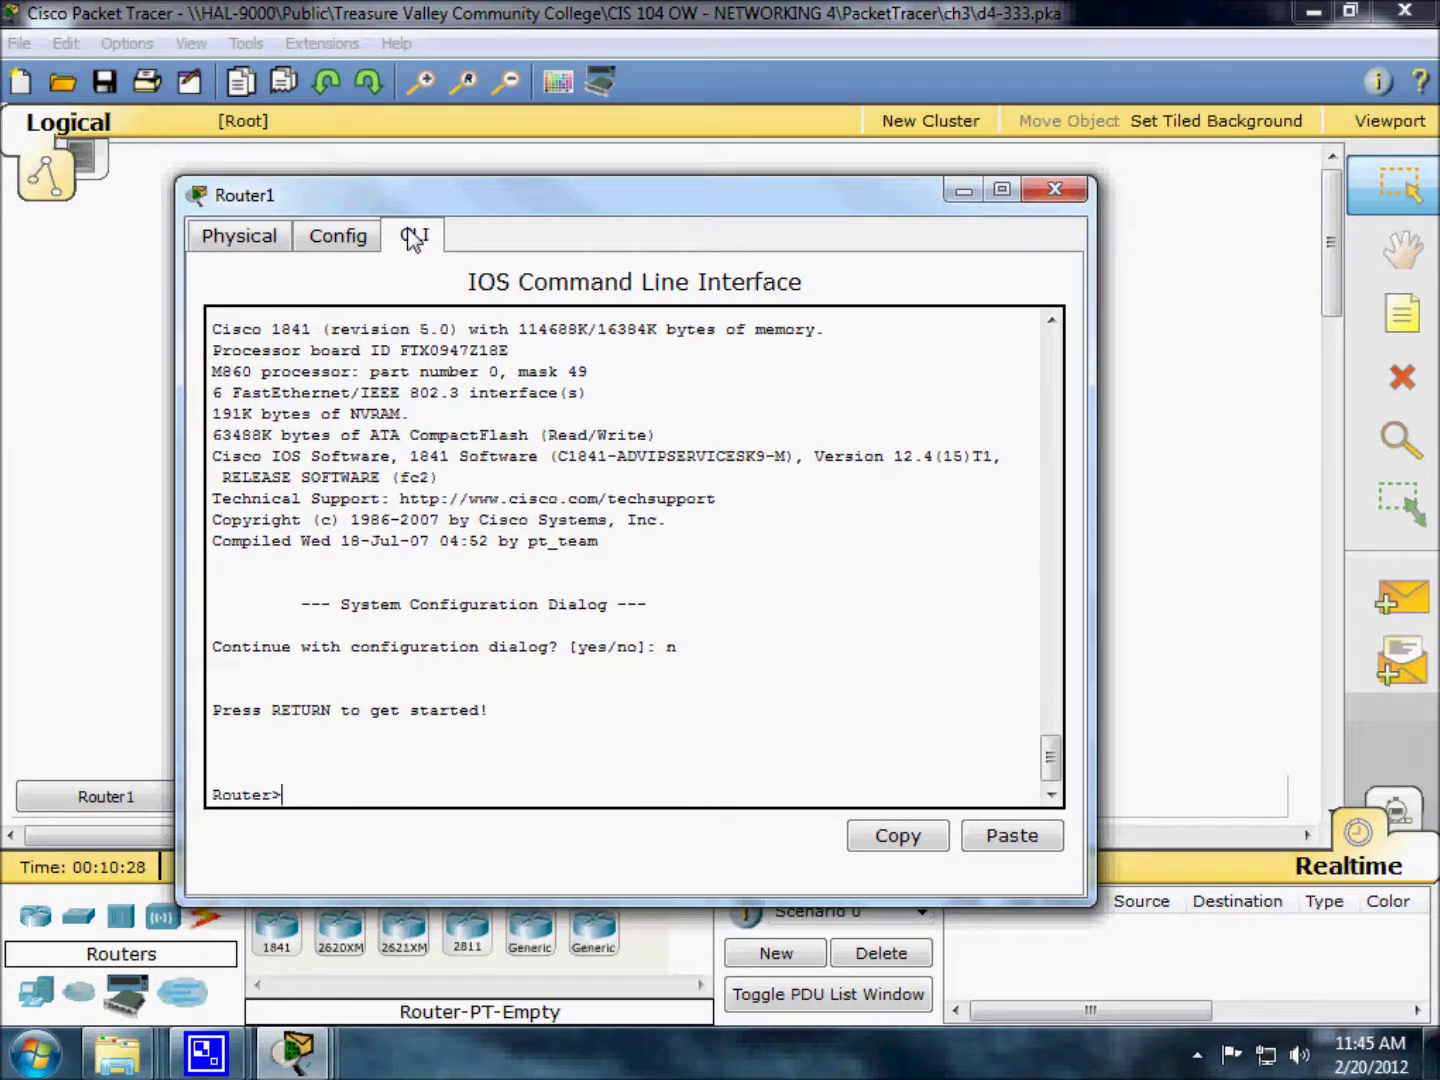
type("en")
key("Return")
type("sh")
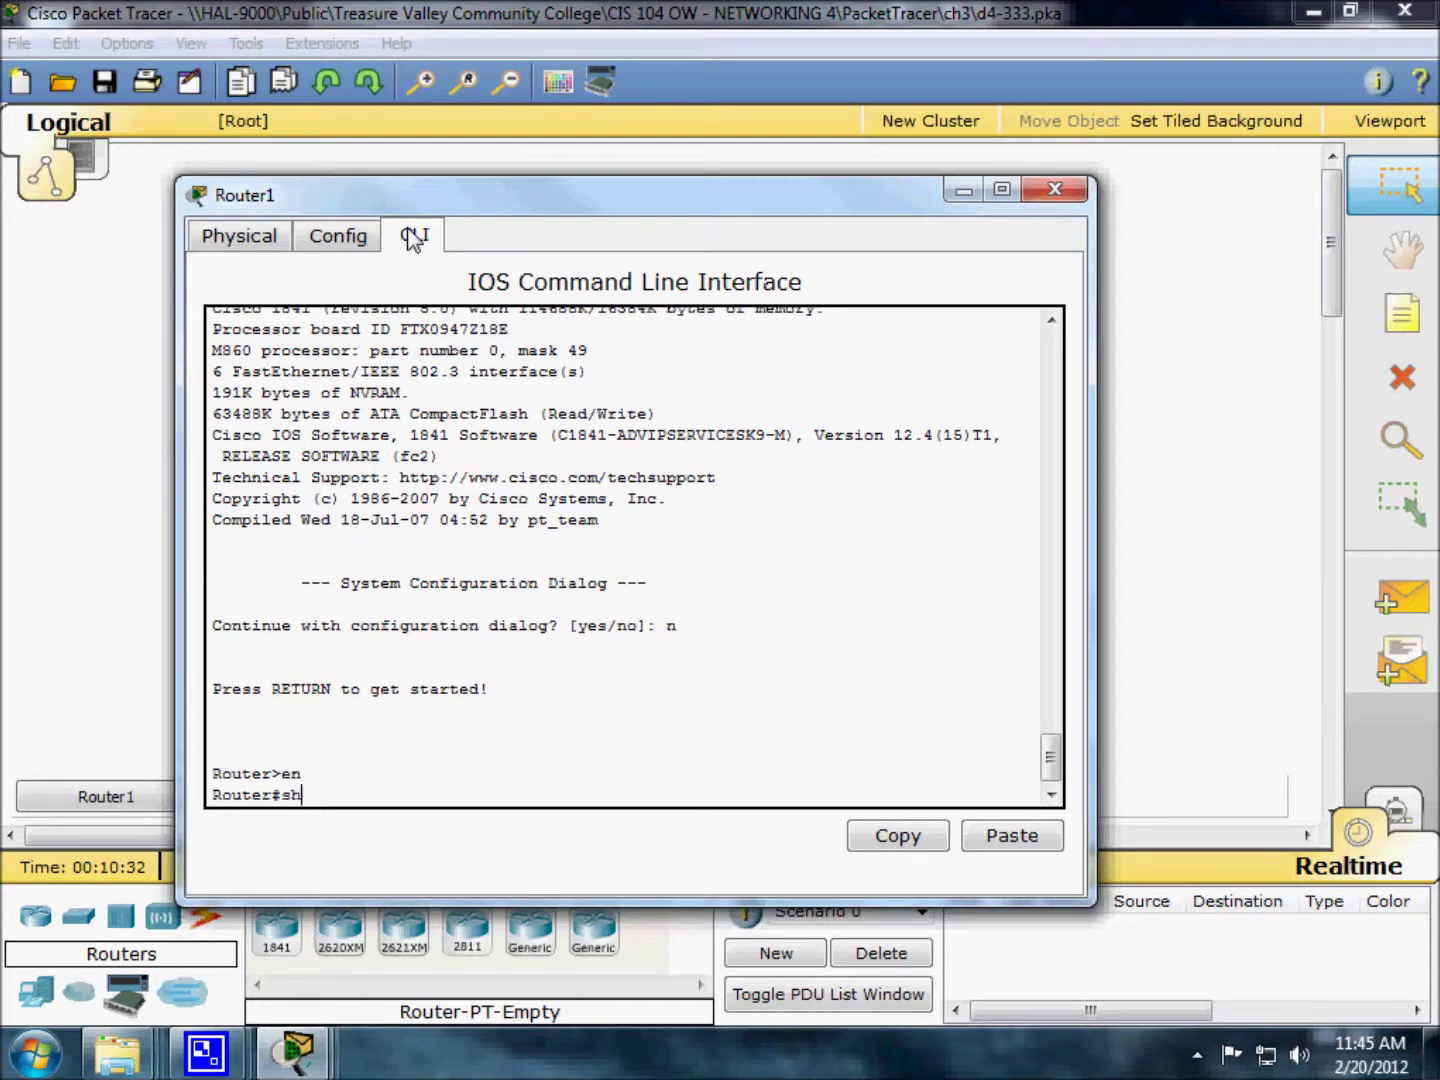
type("ow run")
key("Return")
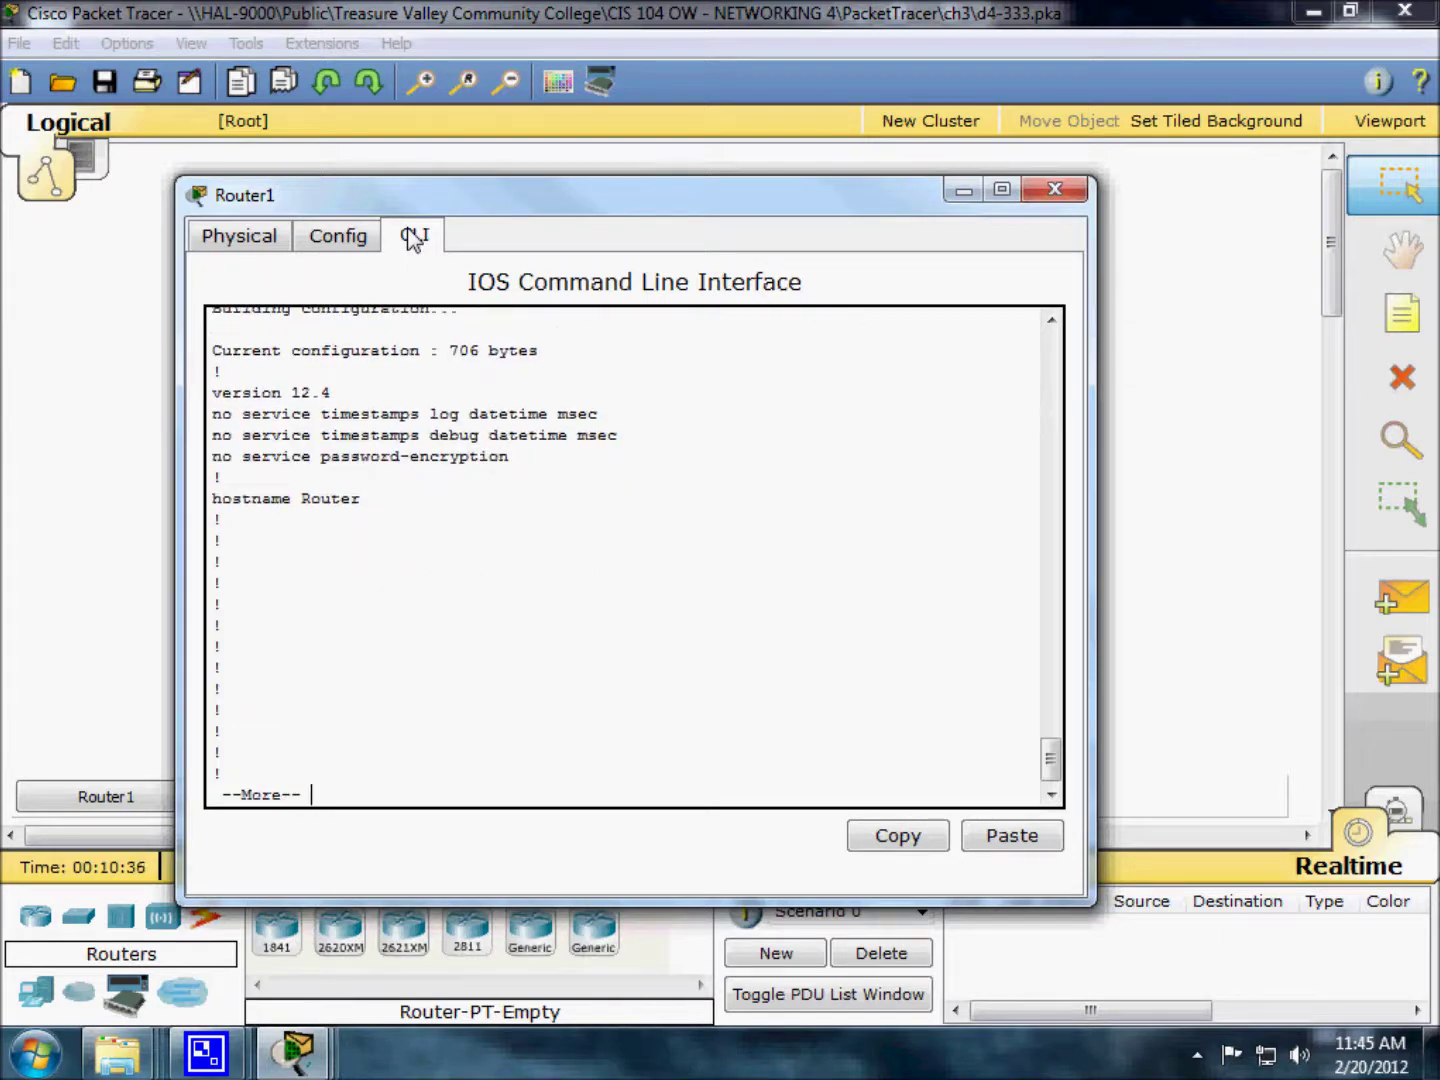
Advance through Router1's running configuration to the FastEthernet interfaces of the module in slot 0
key("space")
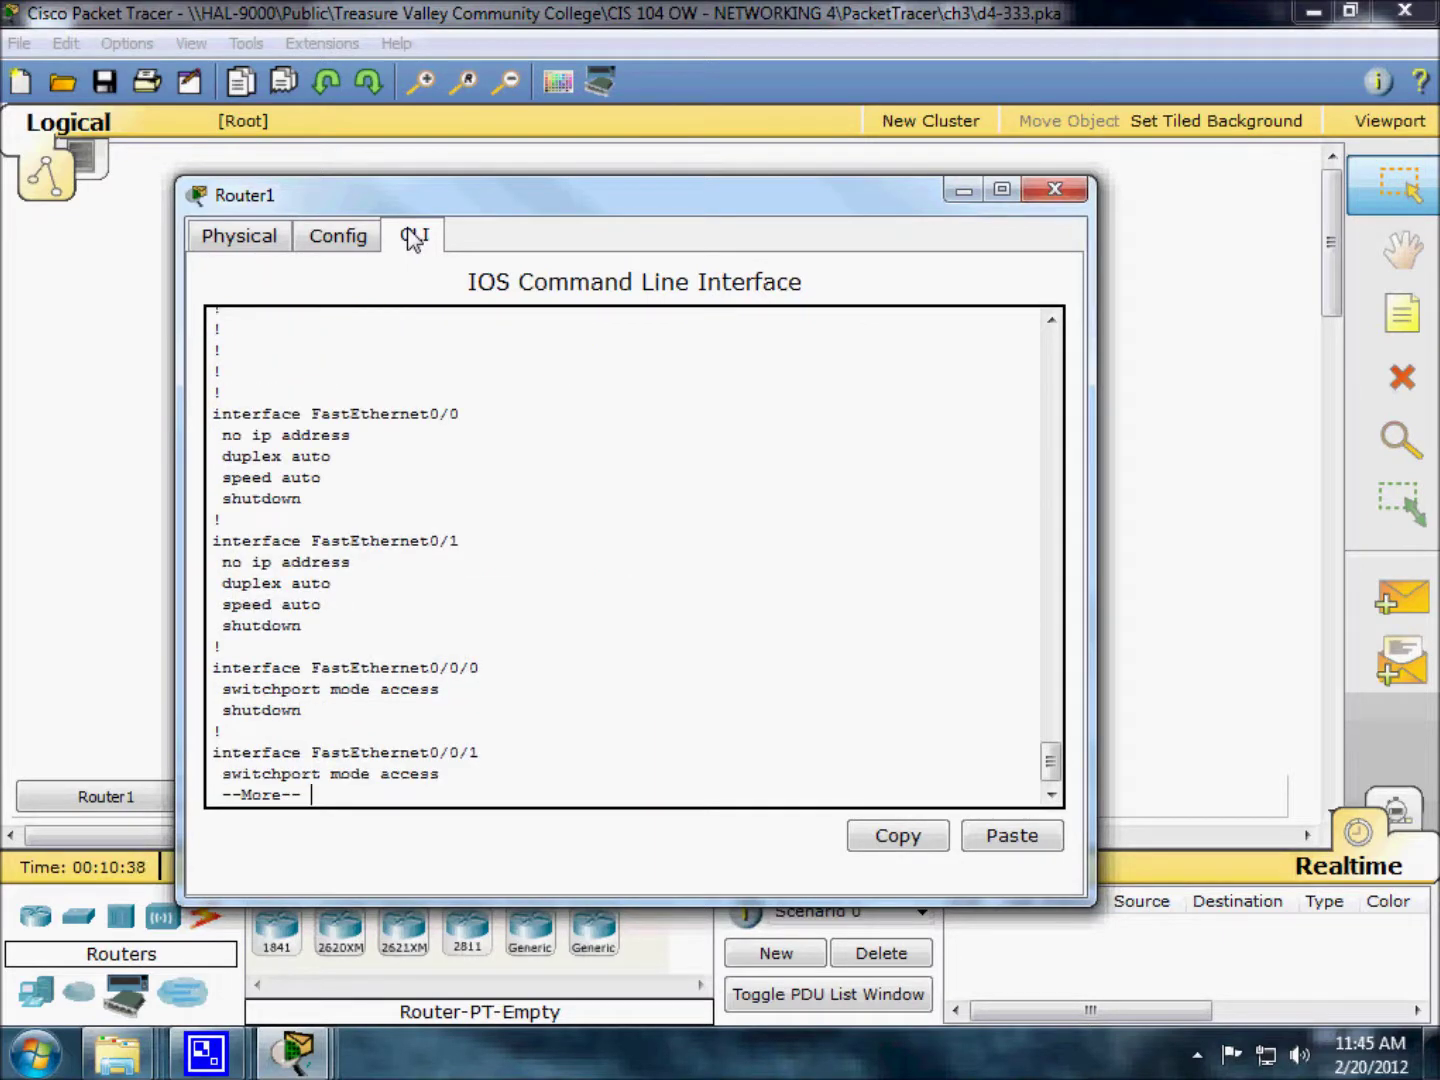
key("Return")
key("Return")
key("Return")
key("Return")
key("Return")
key("Return")
key("Return")
key("Return")
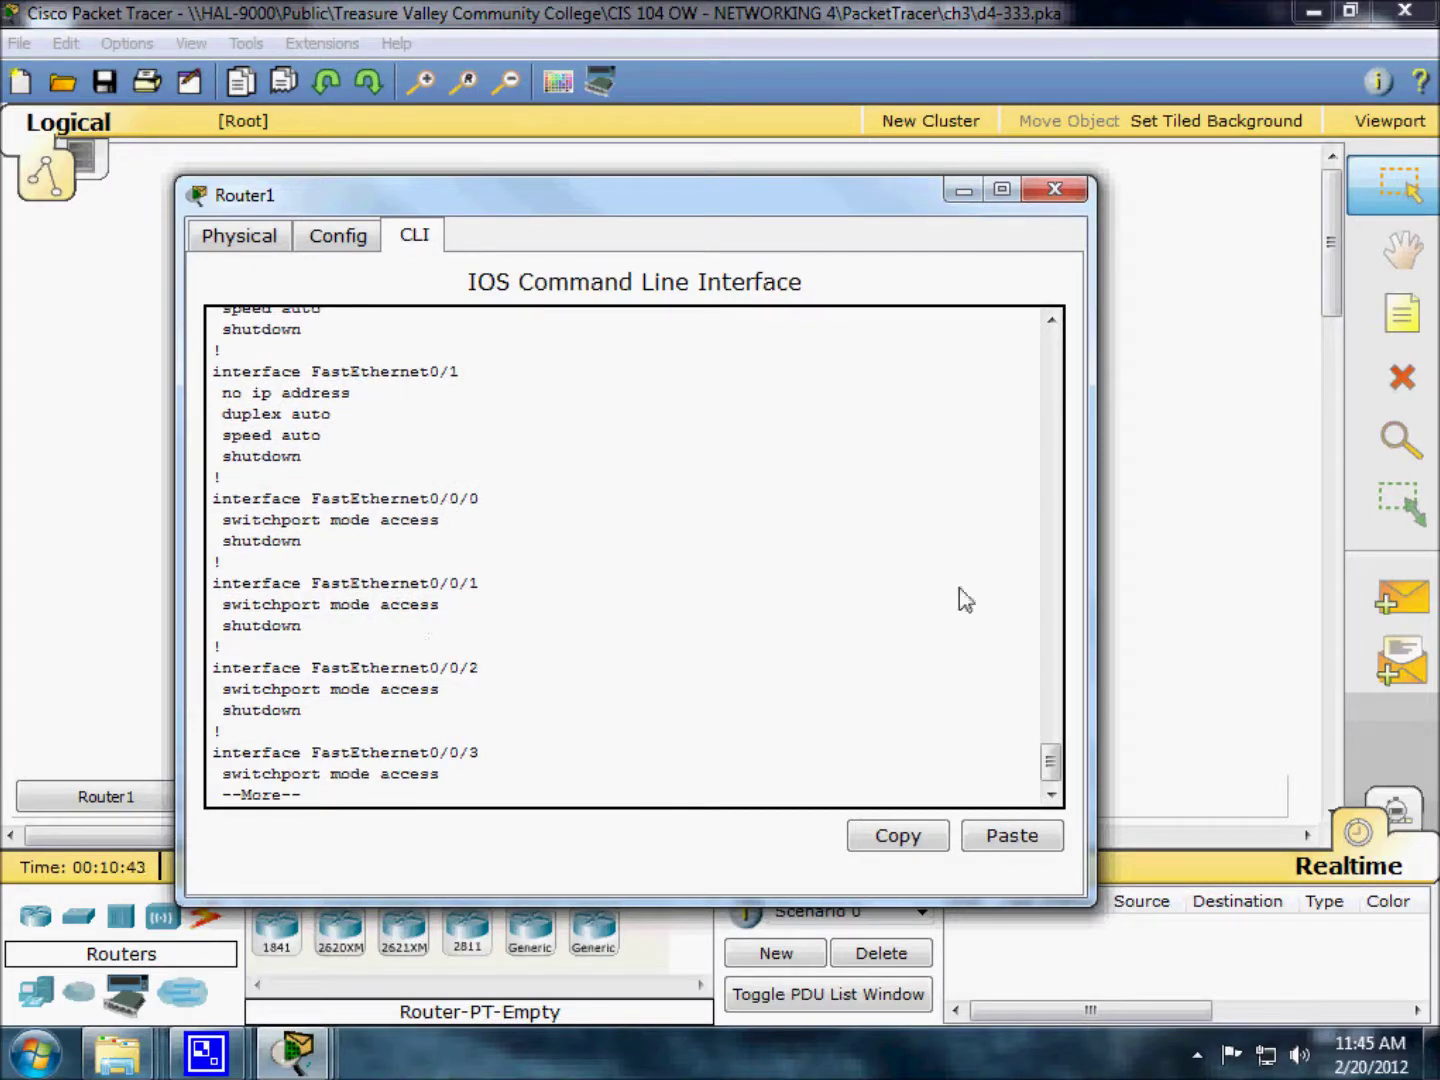
Compare the interface numbering in the earlier slot 1 configuration output with that in the current slot 0 output
left_click_drag(1045, 763, 1154, 486)
scroll(1174, 491, "up", 3)
scroll(700, 461, "down", 3)
left_click(489, 374)
left_click_drag(489, 373, 409, 373)
left_click(455, 393)
mouse_move(1045, 761)
left_mouse_down()
mouse_move(1051, 626)
mouse_move(1052, 785)
left_mouse_up()
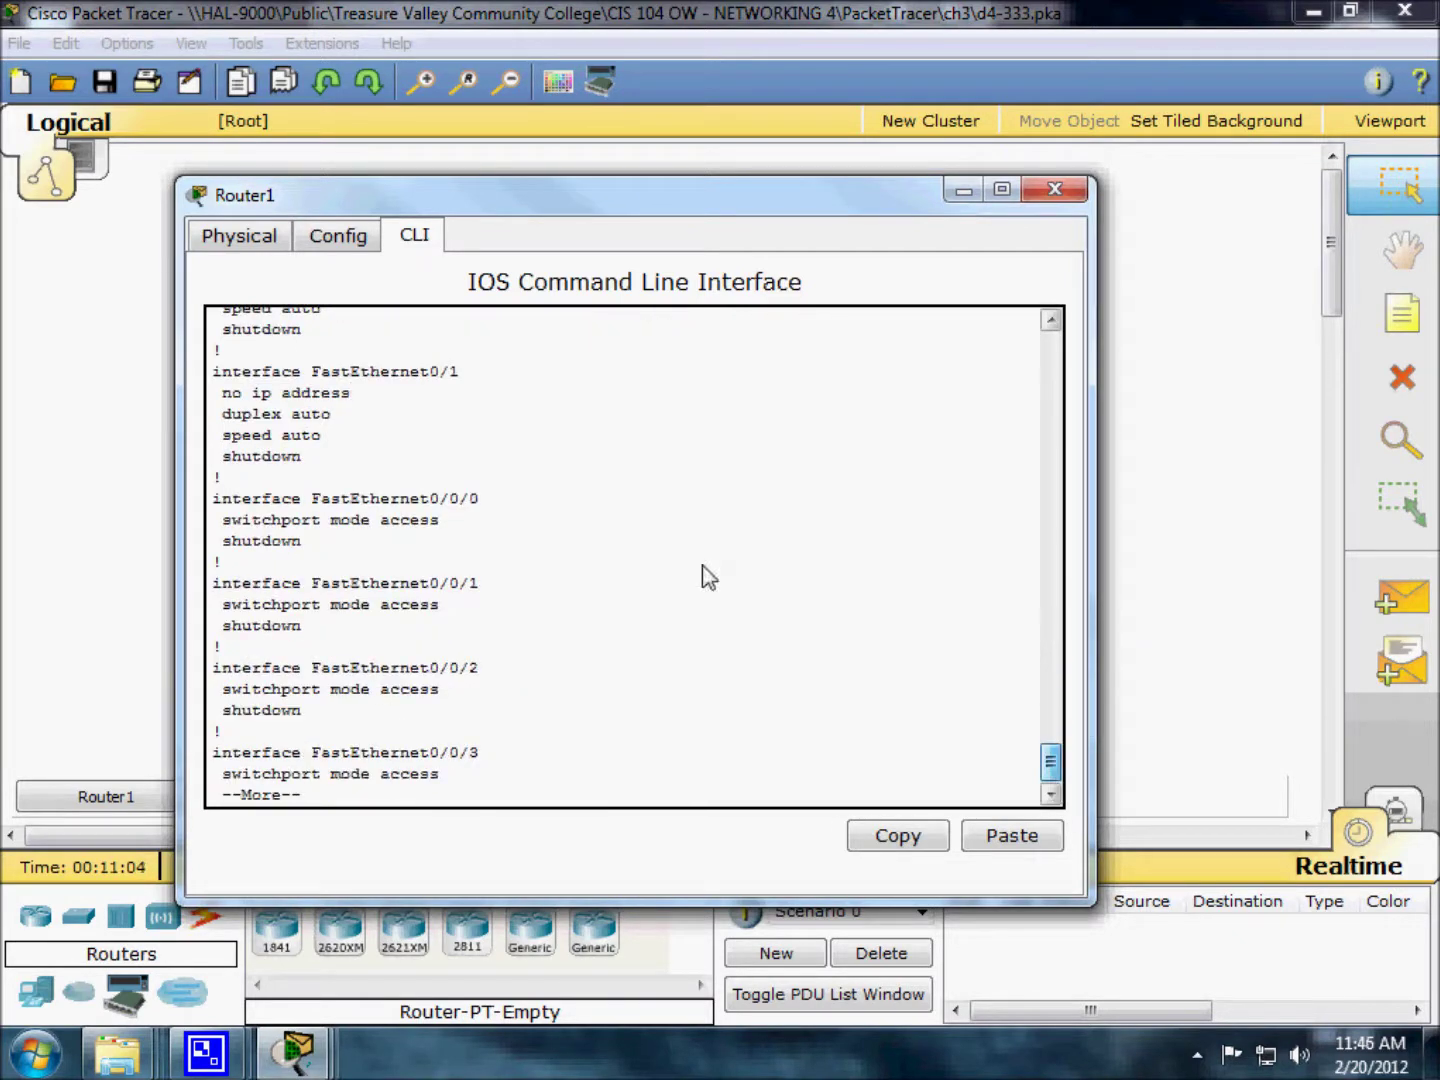
left_click_drag(1049, 762, 1095, 472)
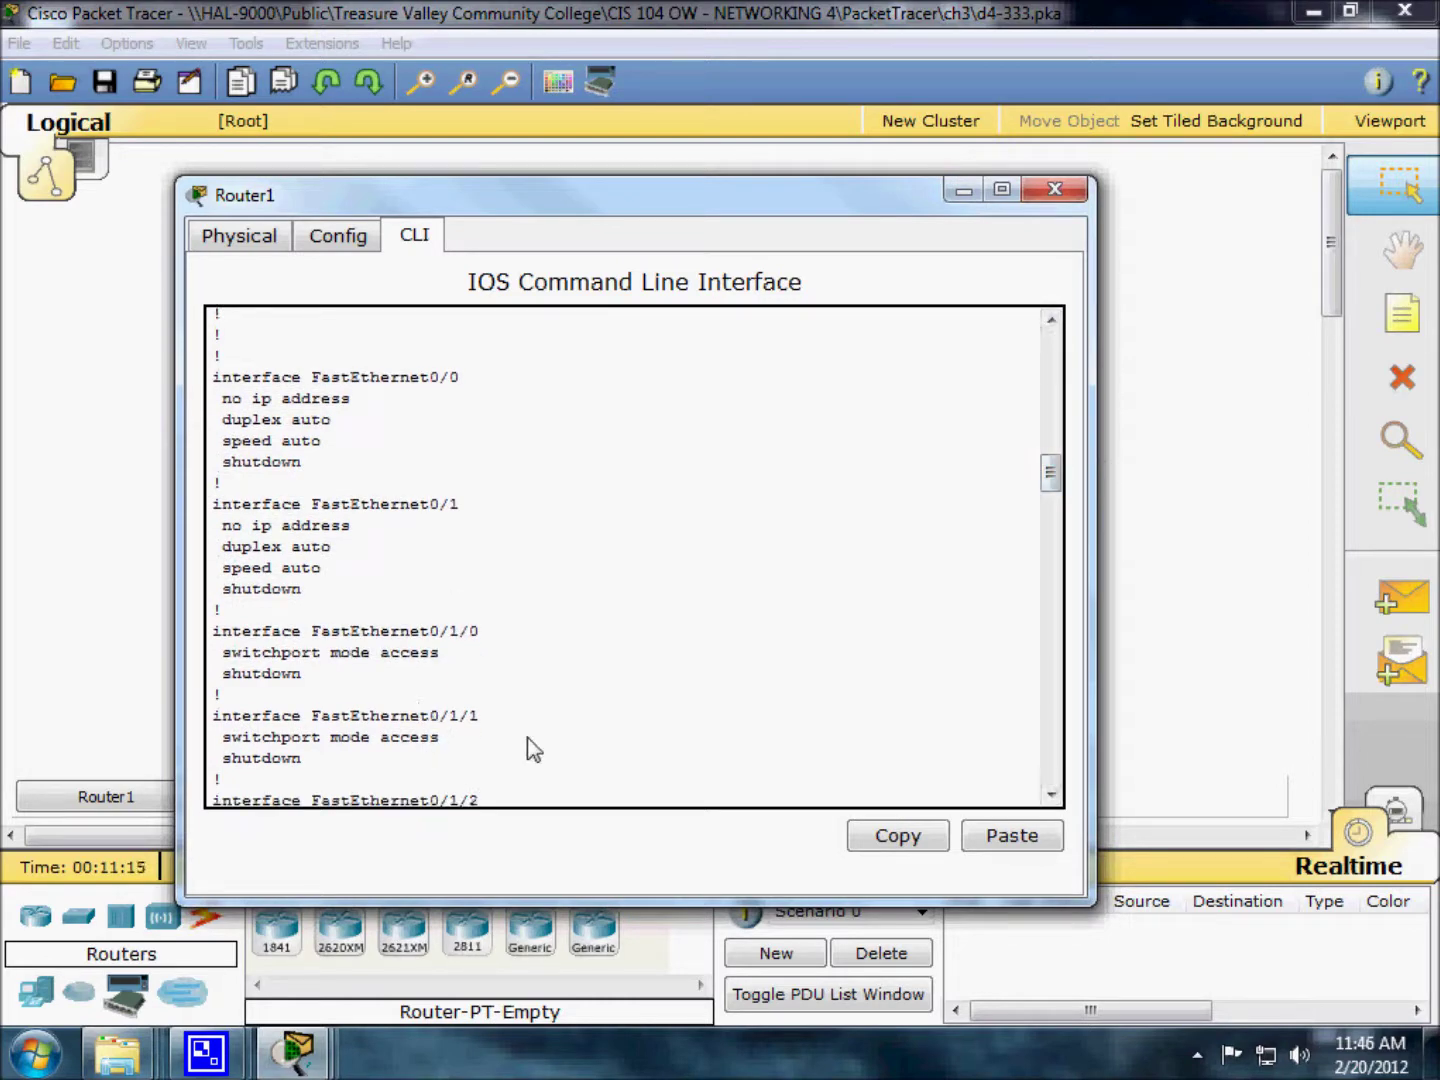
left_click_drag(1050, 473, 1029, 695)
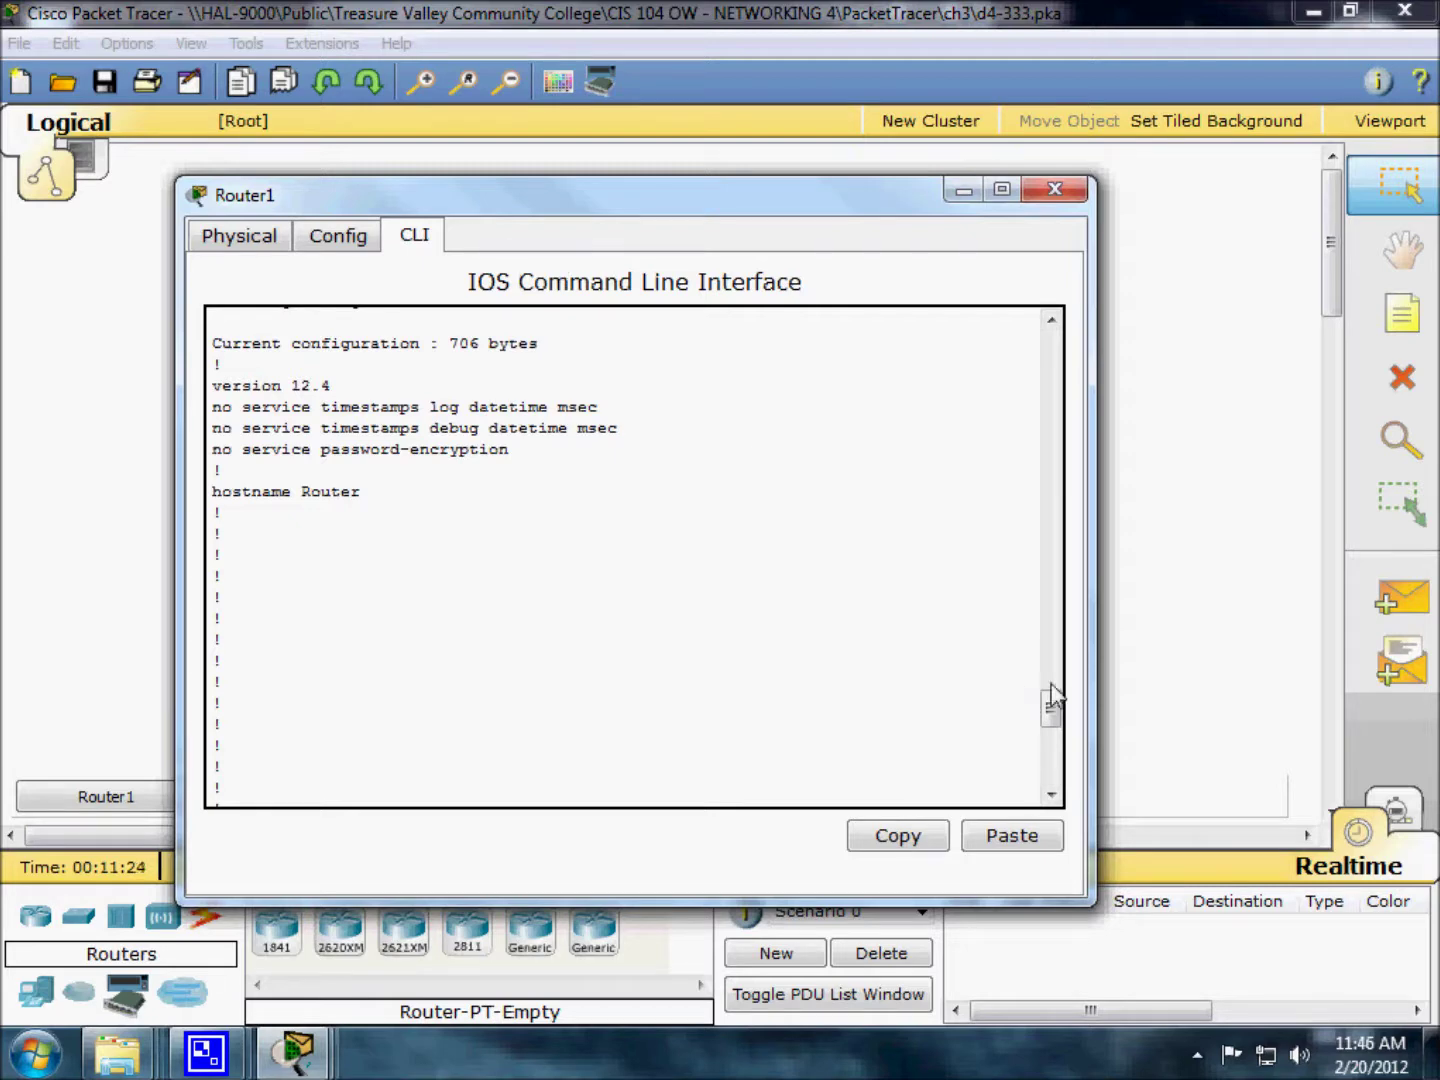
left_click(1051, 780)
left_click(1053, 785)
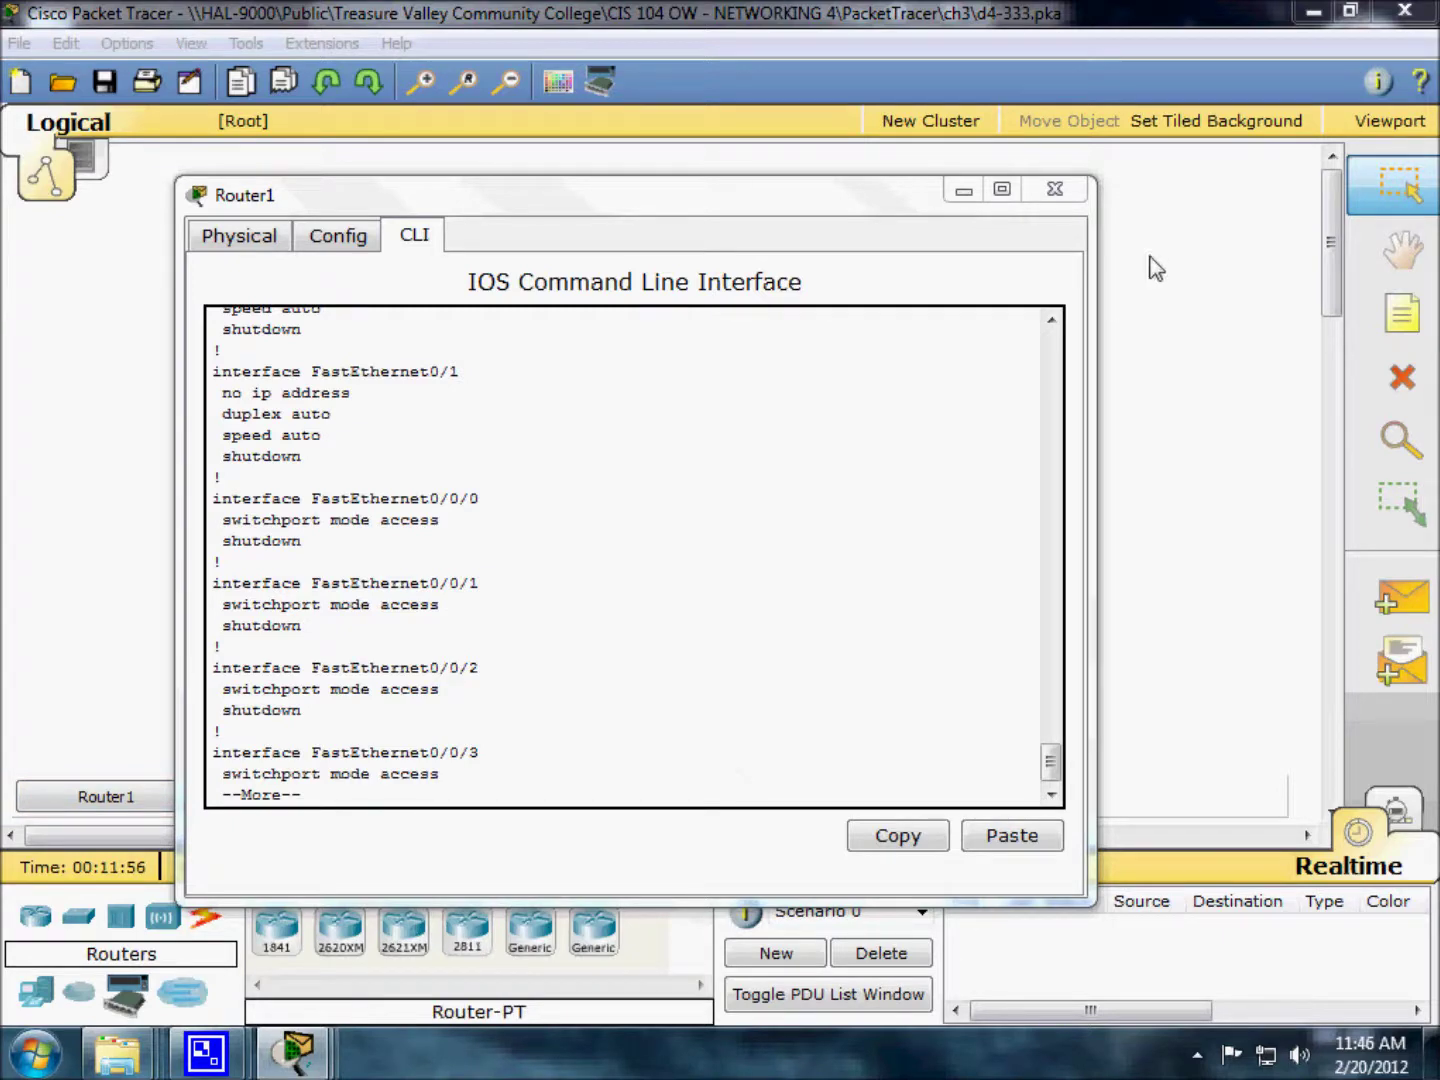
Close Router1's window, add a 2811 router to the workspace centre and move Router1 out of the way
left_click(1055, 190)
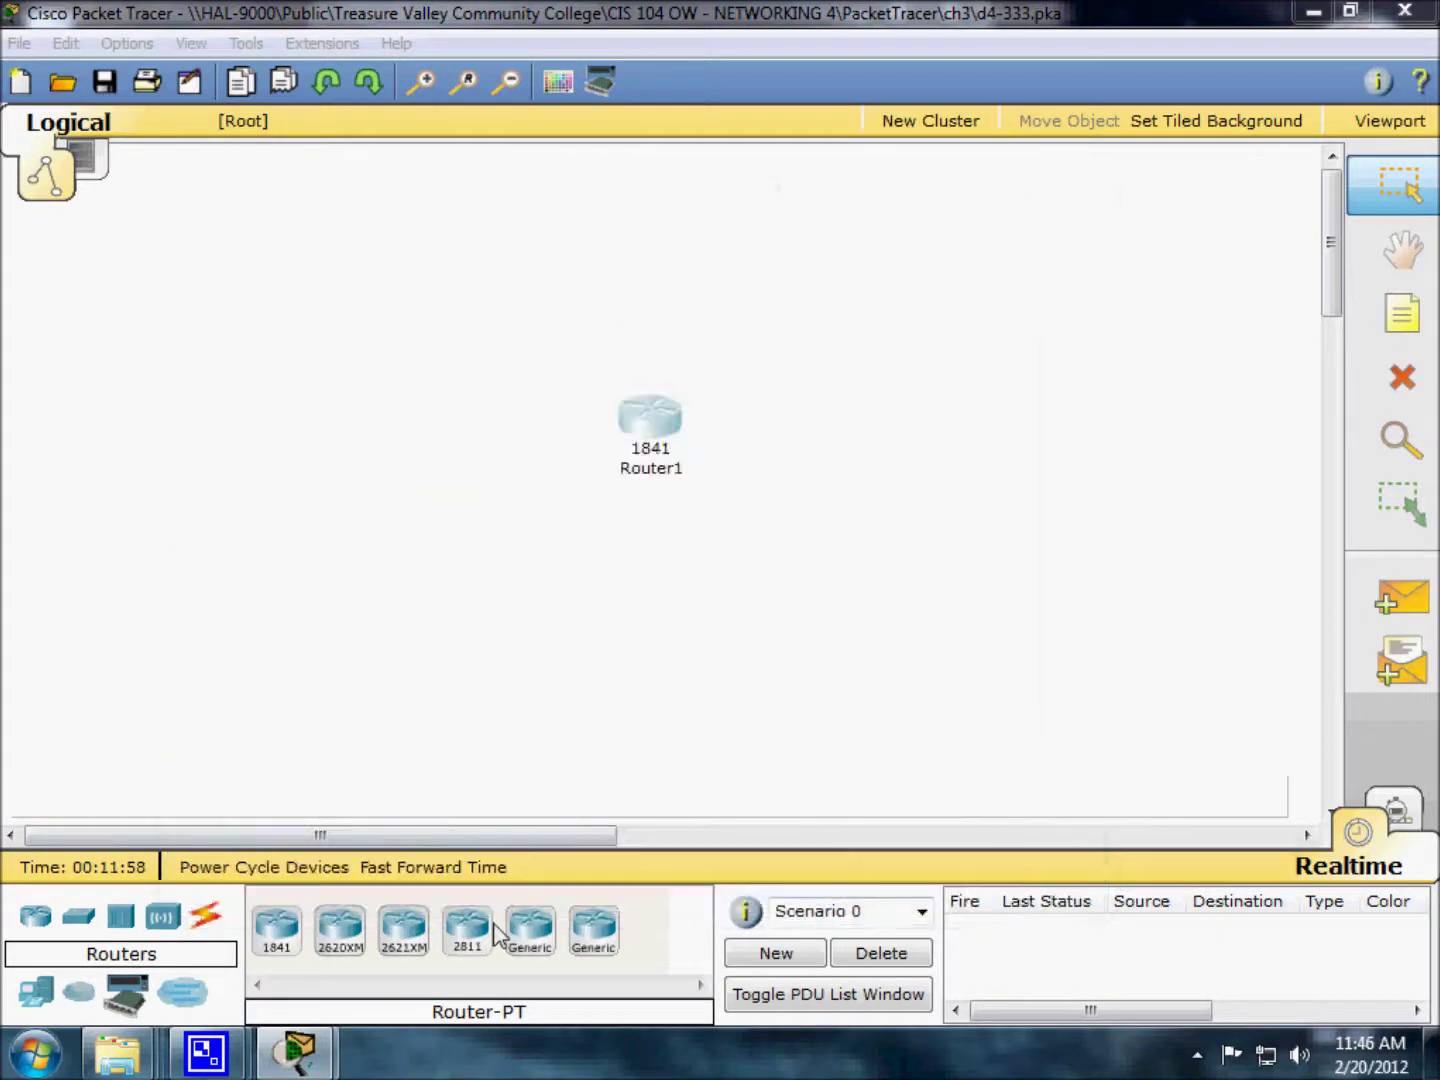
left_click(365, 416)
left_click_drag(649, 419, 1117, 237)
left_click_drag(362, 420, 612, 476)
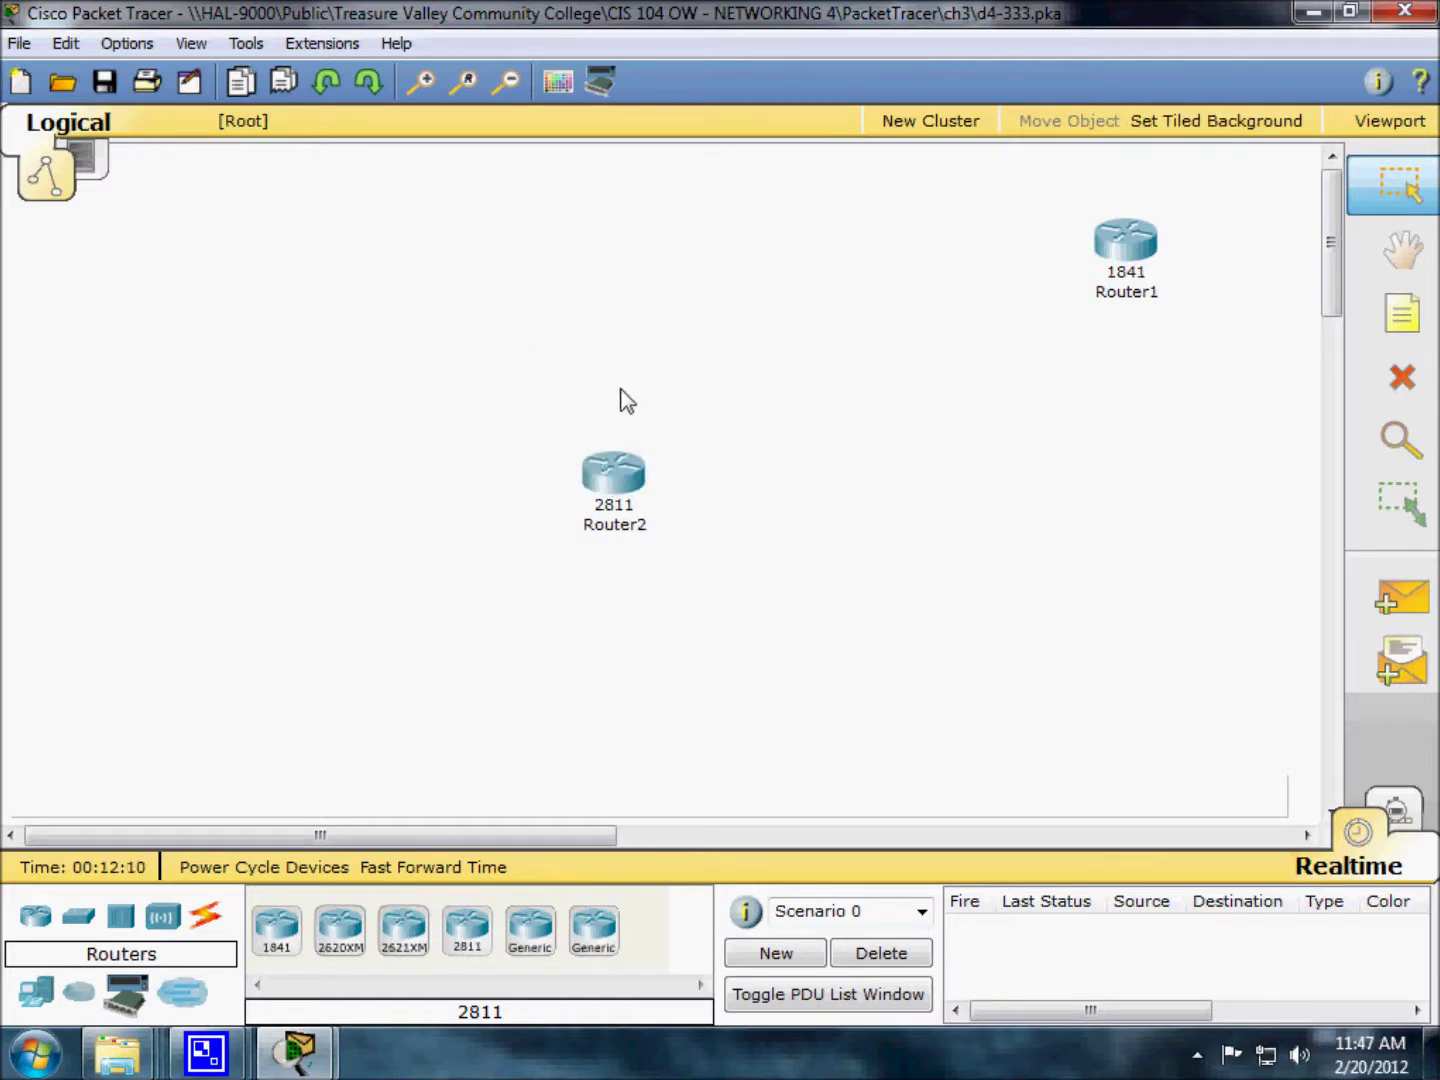
Open Router2's command line, decline the configuration dialog, and display the running configuration from privileged mode with show run
left_click(630, 479)
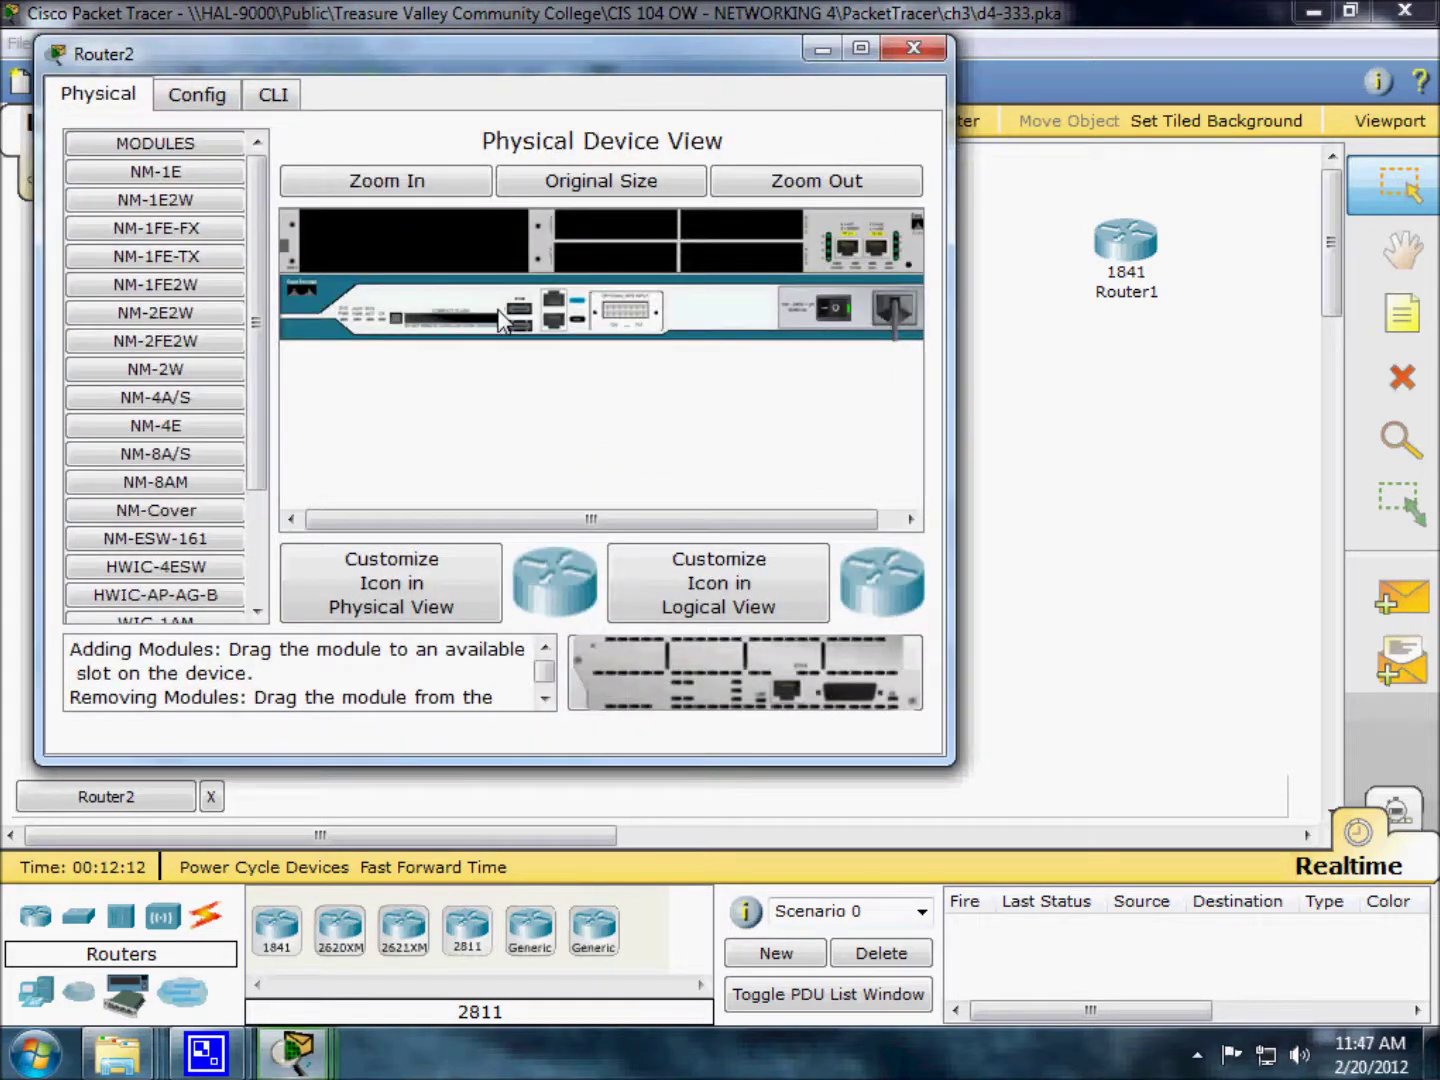
left_click(281, 96)
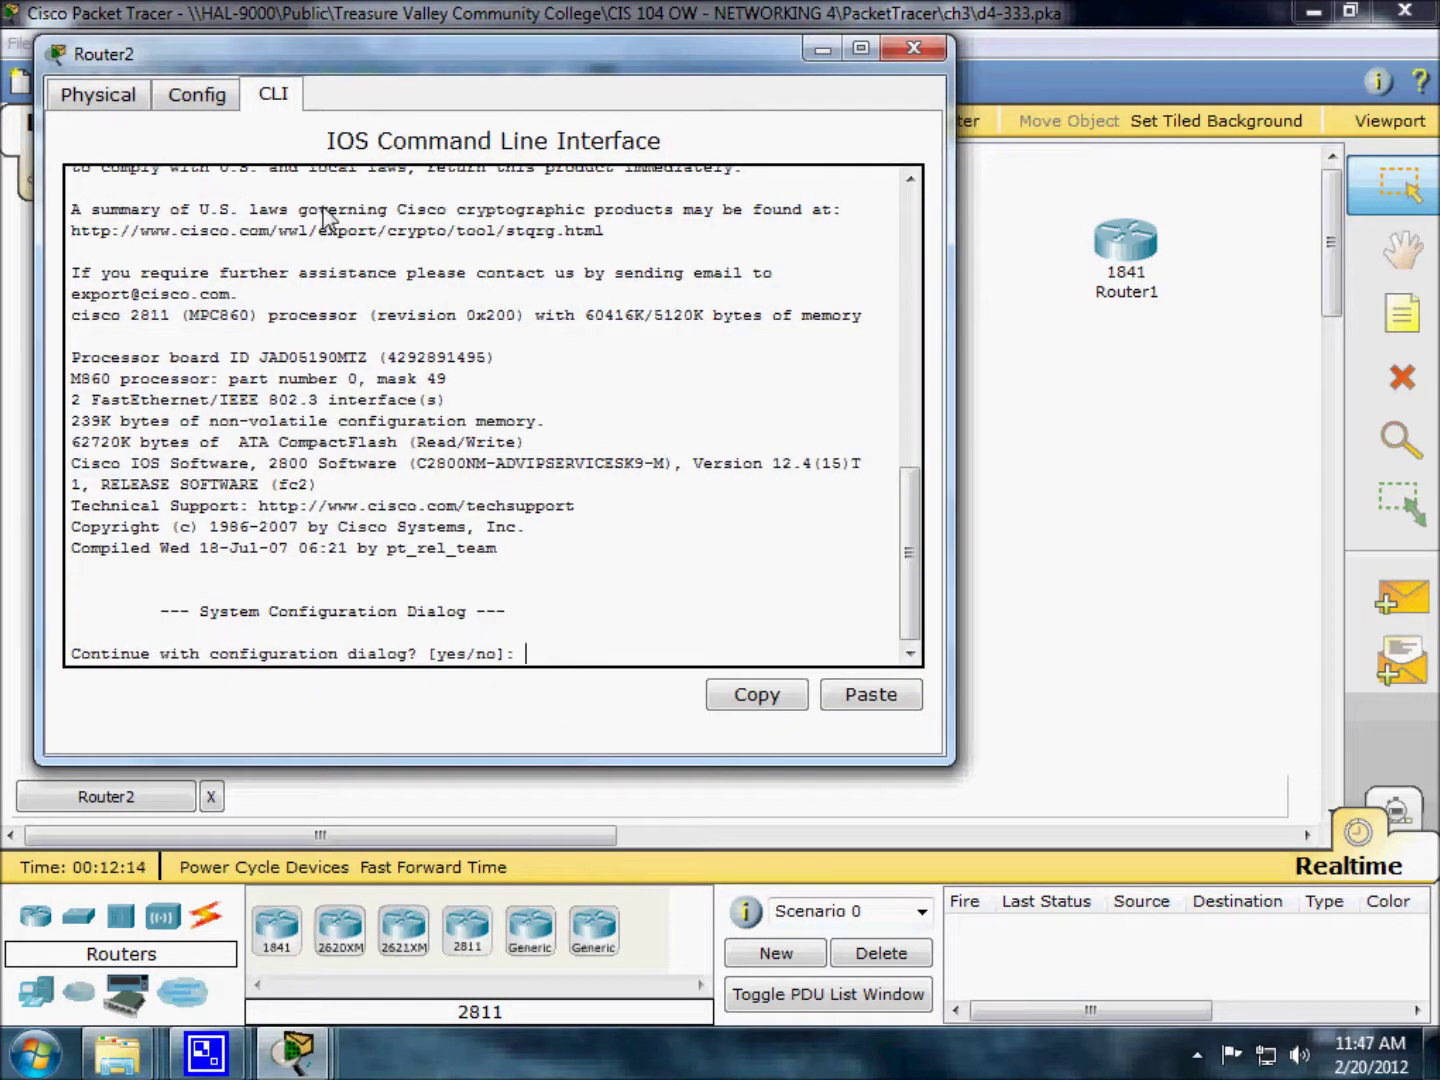
type("n")
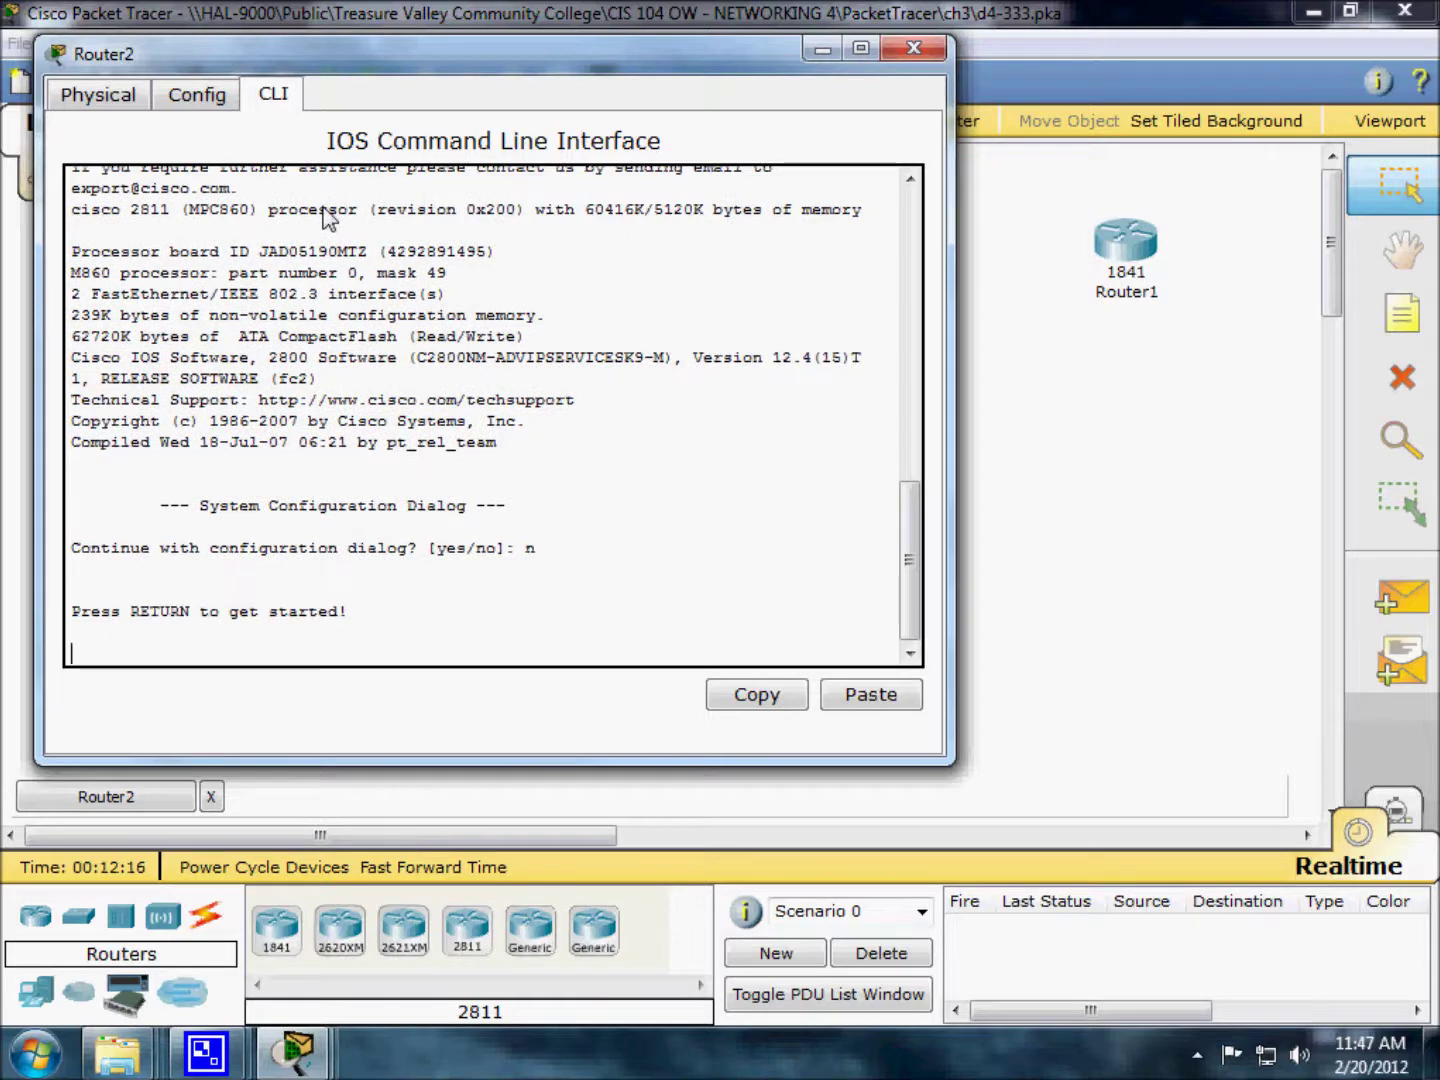
key("Return")
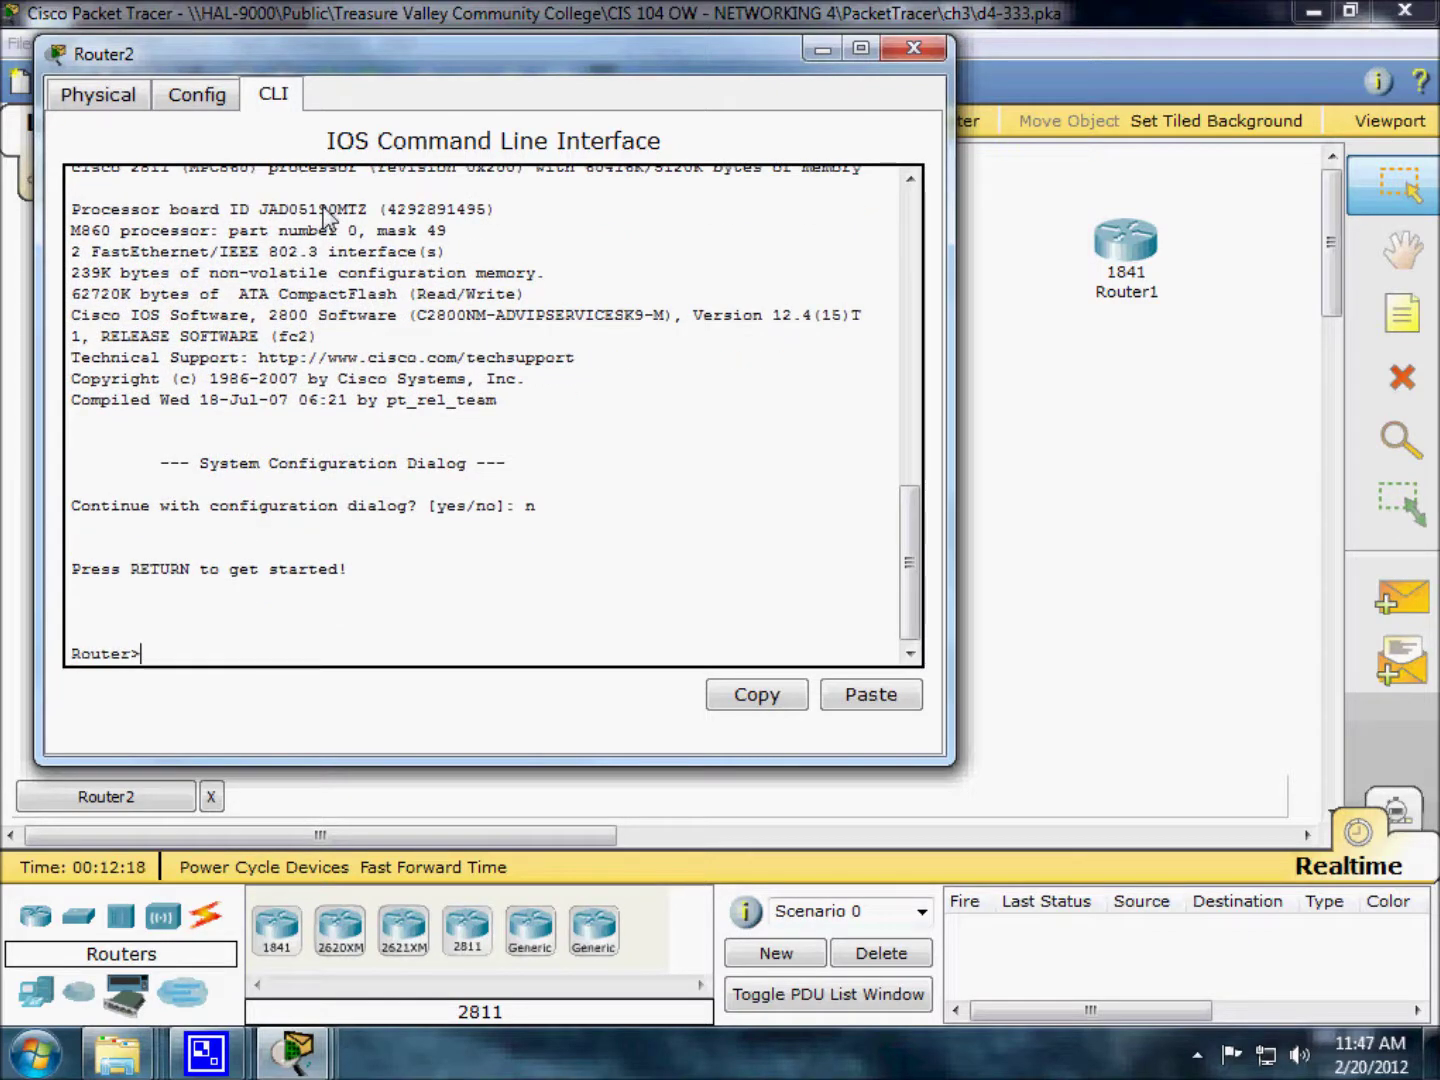
type("en")
key("Return")
type("show run")
key("Return")
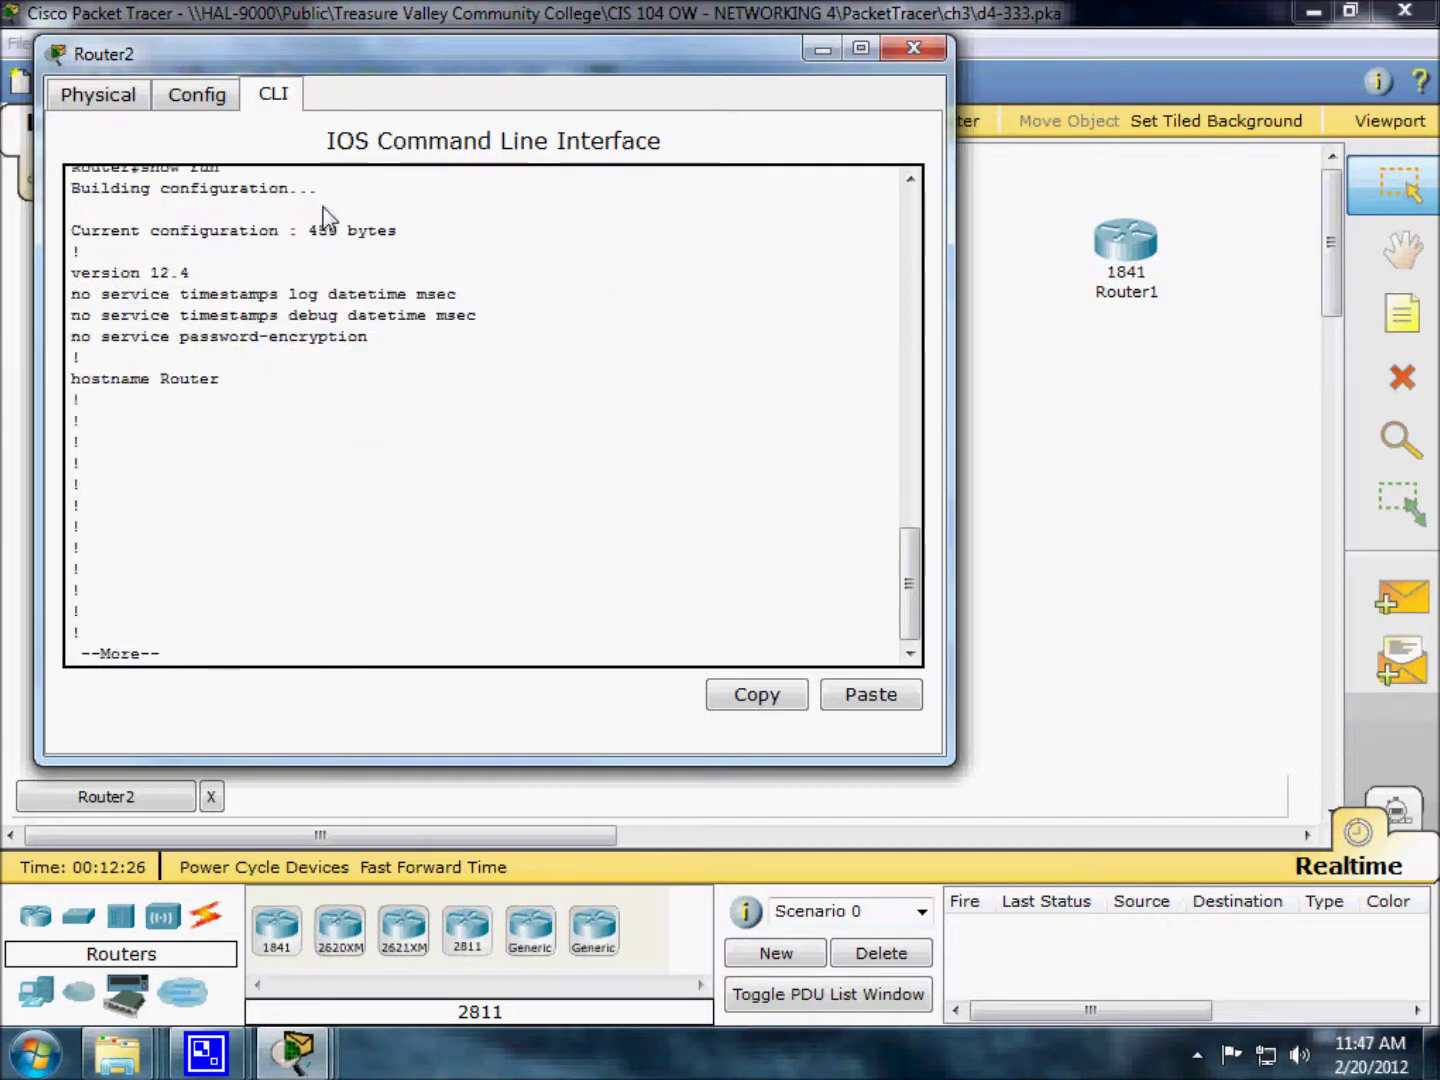
Page through Router2's running configuration to its end and review how its built-in FastEthernet interfaces are numbered
key("space")
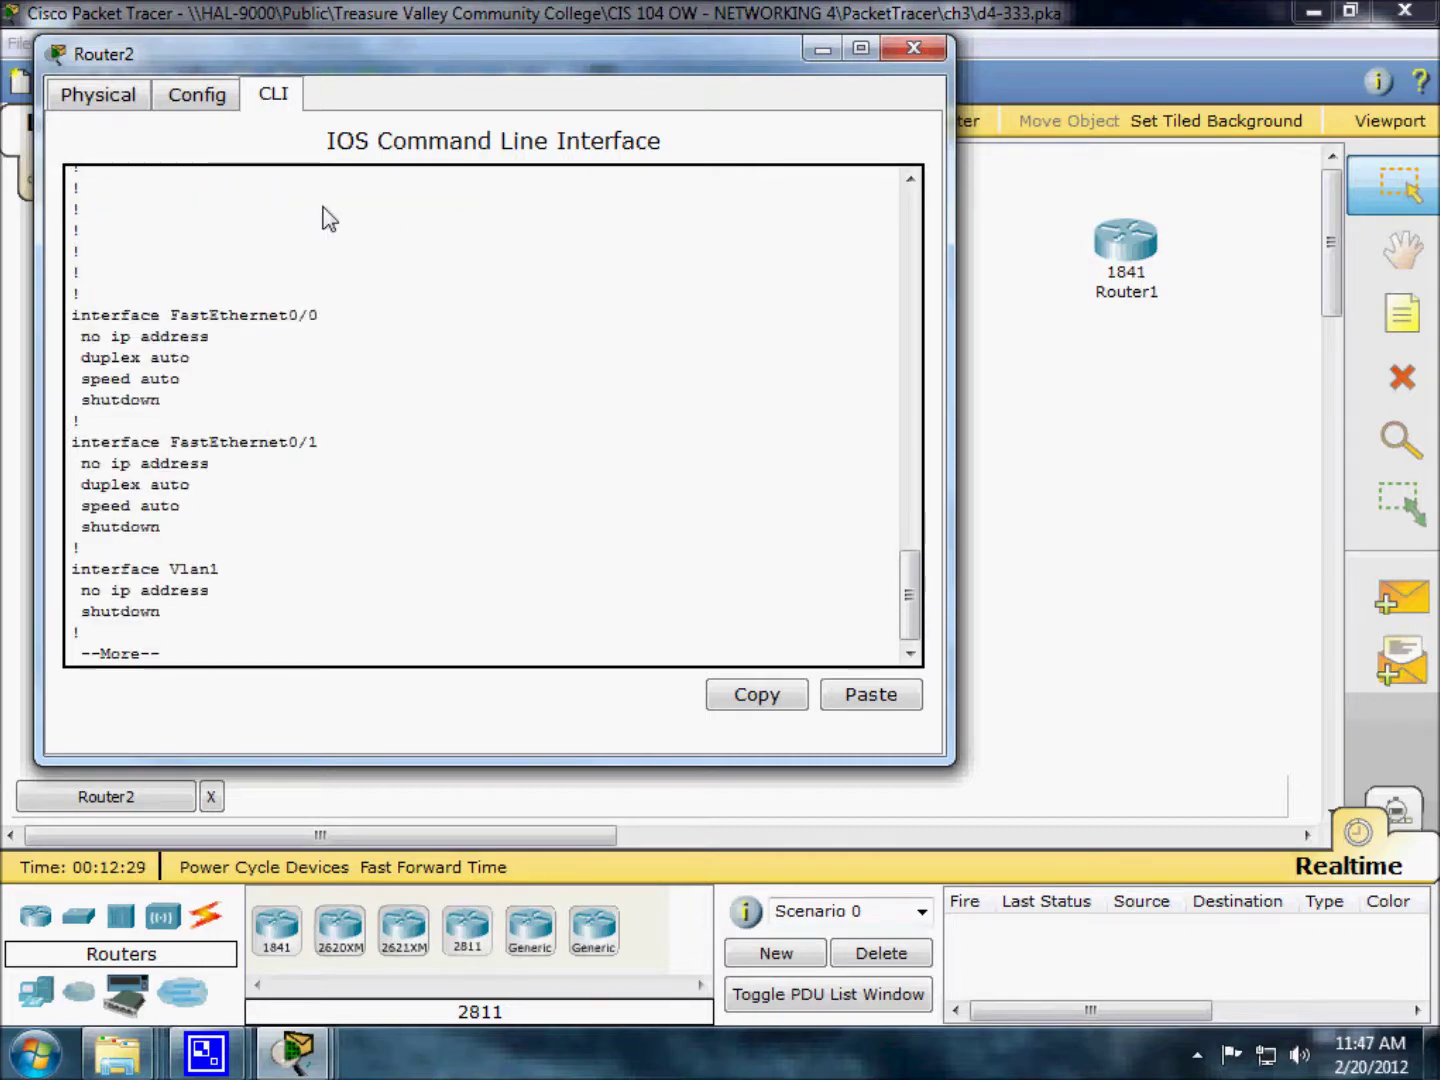
key("Return")
key("Return")
key("Return")
key("Return")
key("Return")
key("Return")
key("Return")
key("Return")
key("Return")
key("Return")
key("Return")
key("Return")
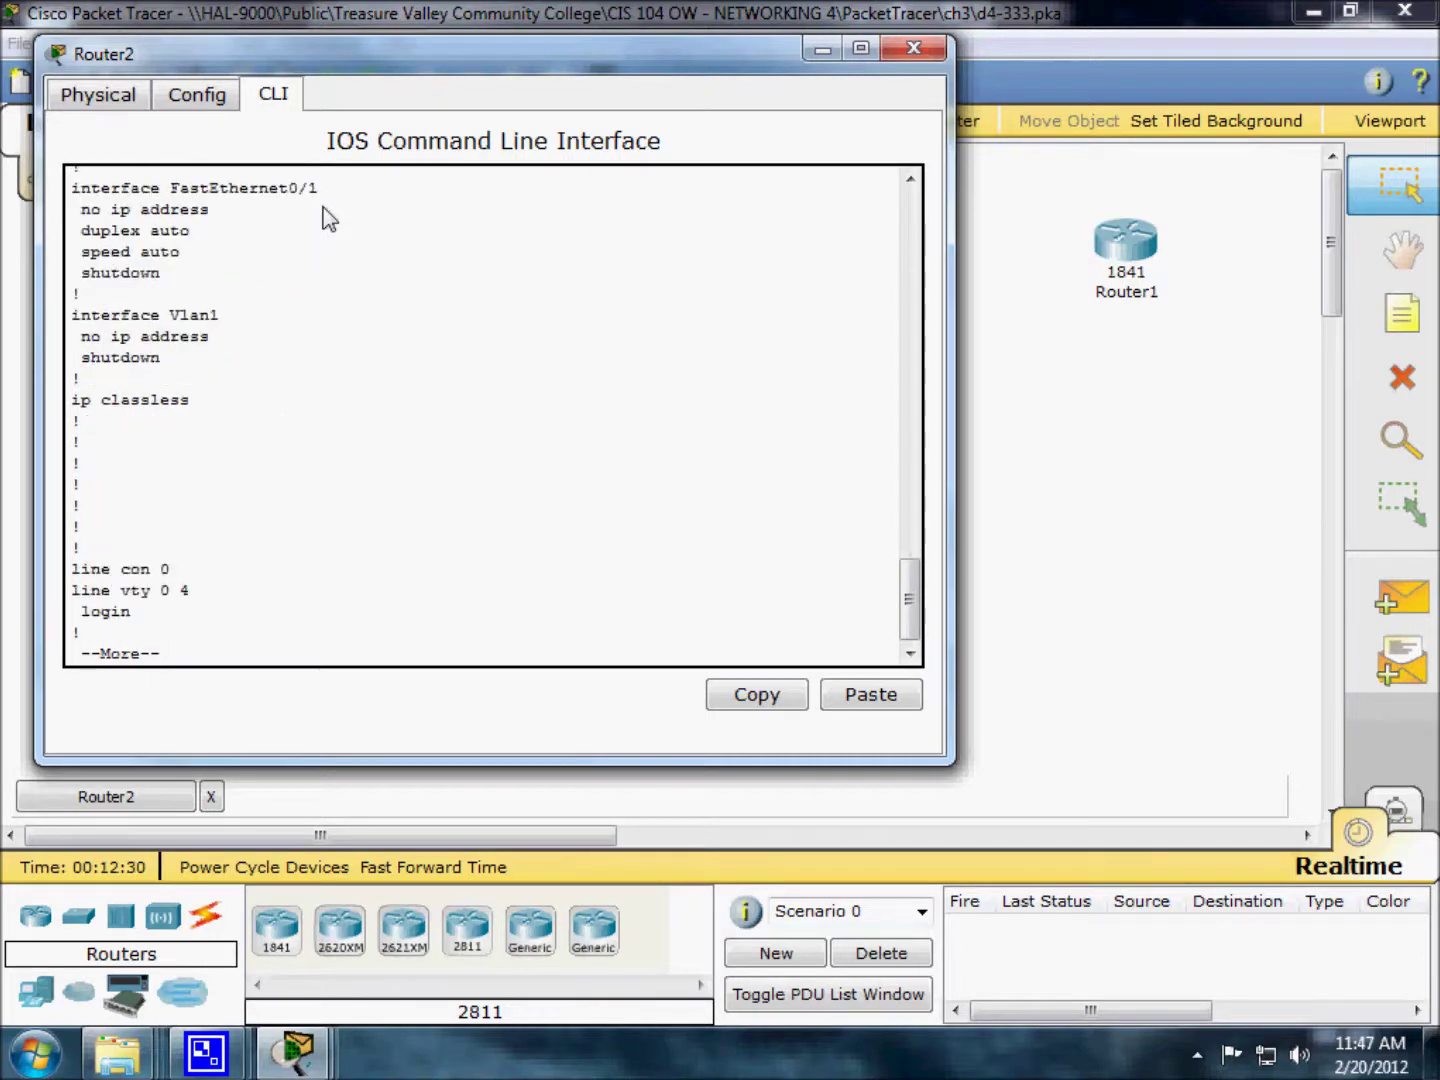
key("Return")
key("Return")
key("Return")
key("Return")
key("Return")
key("Return")
key("Return")
key("Return")
key("Return")
key("Return")
key("Return")
key("Return")
key("Return")
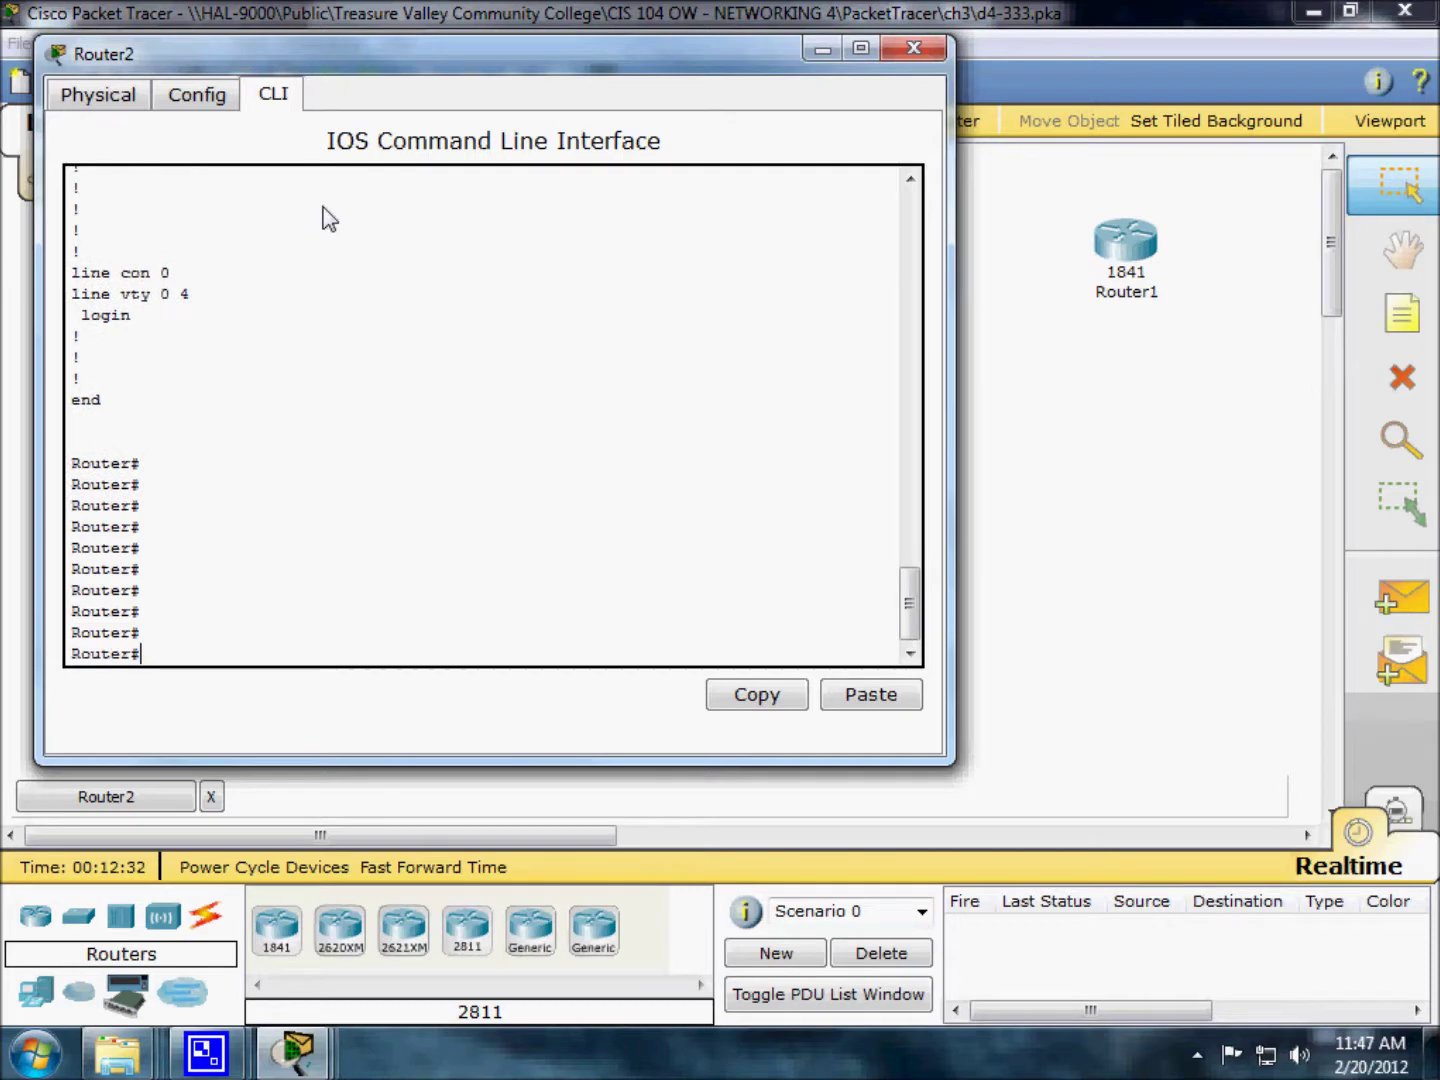
left_click_drag(891, 583, 934, 541)
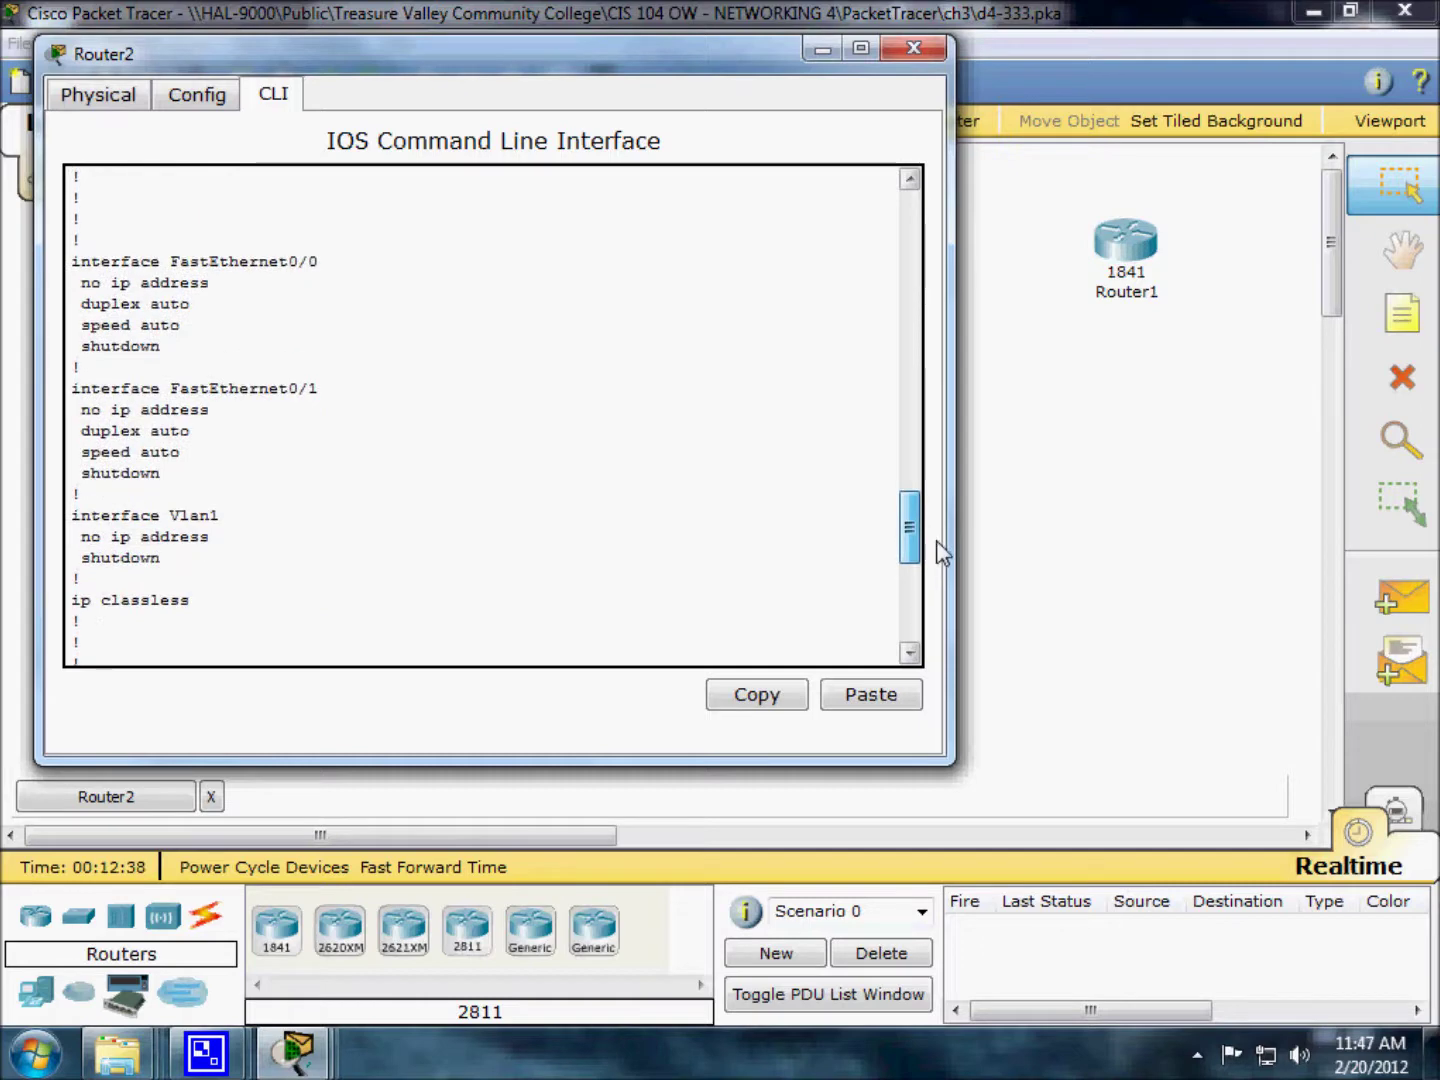
left_click_drag(941, 553, 939, 551)
Power Router2 off in its physical device view and reposition its window
left_click(69, 100)
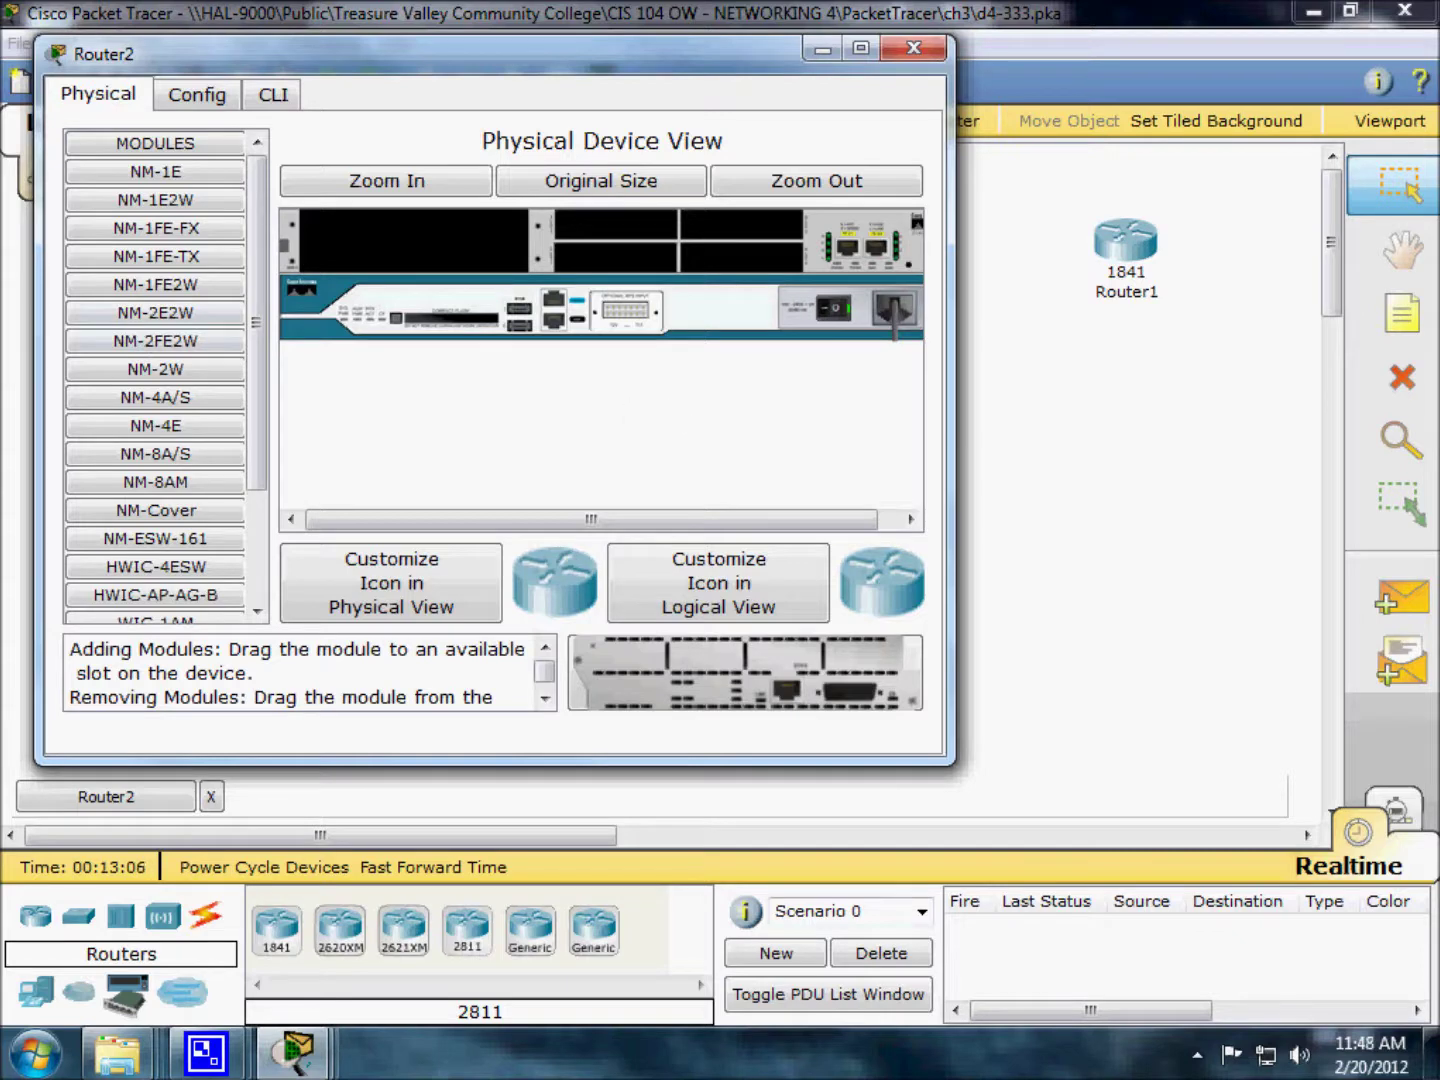
left_click(276, 925)
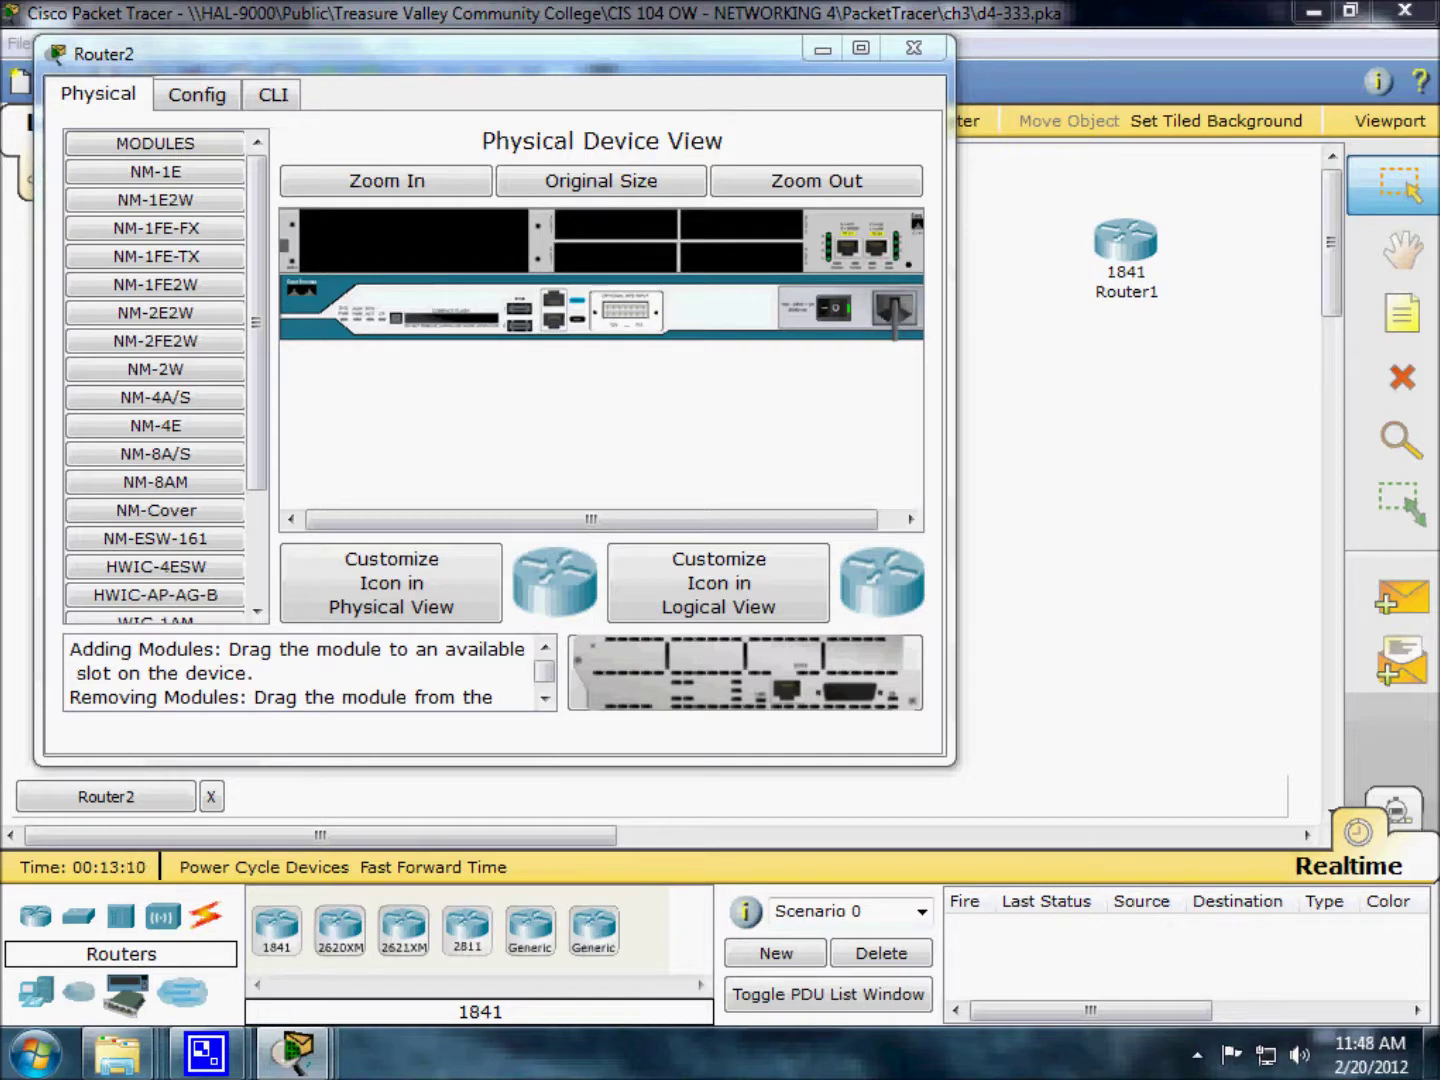
left_click(841, 312)
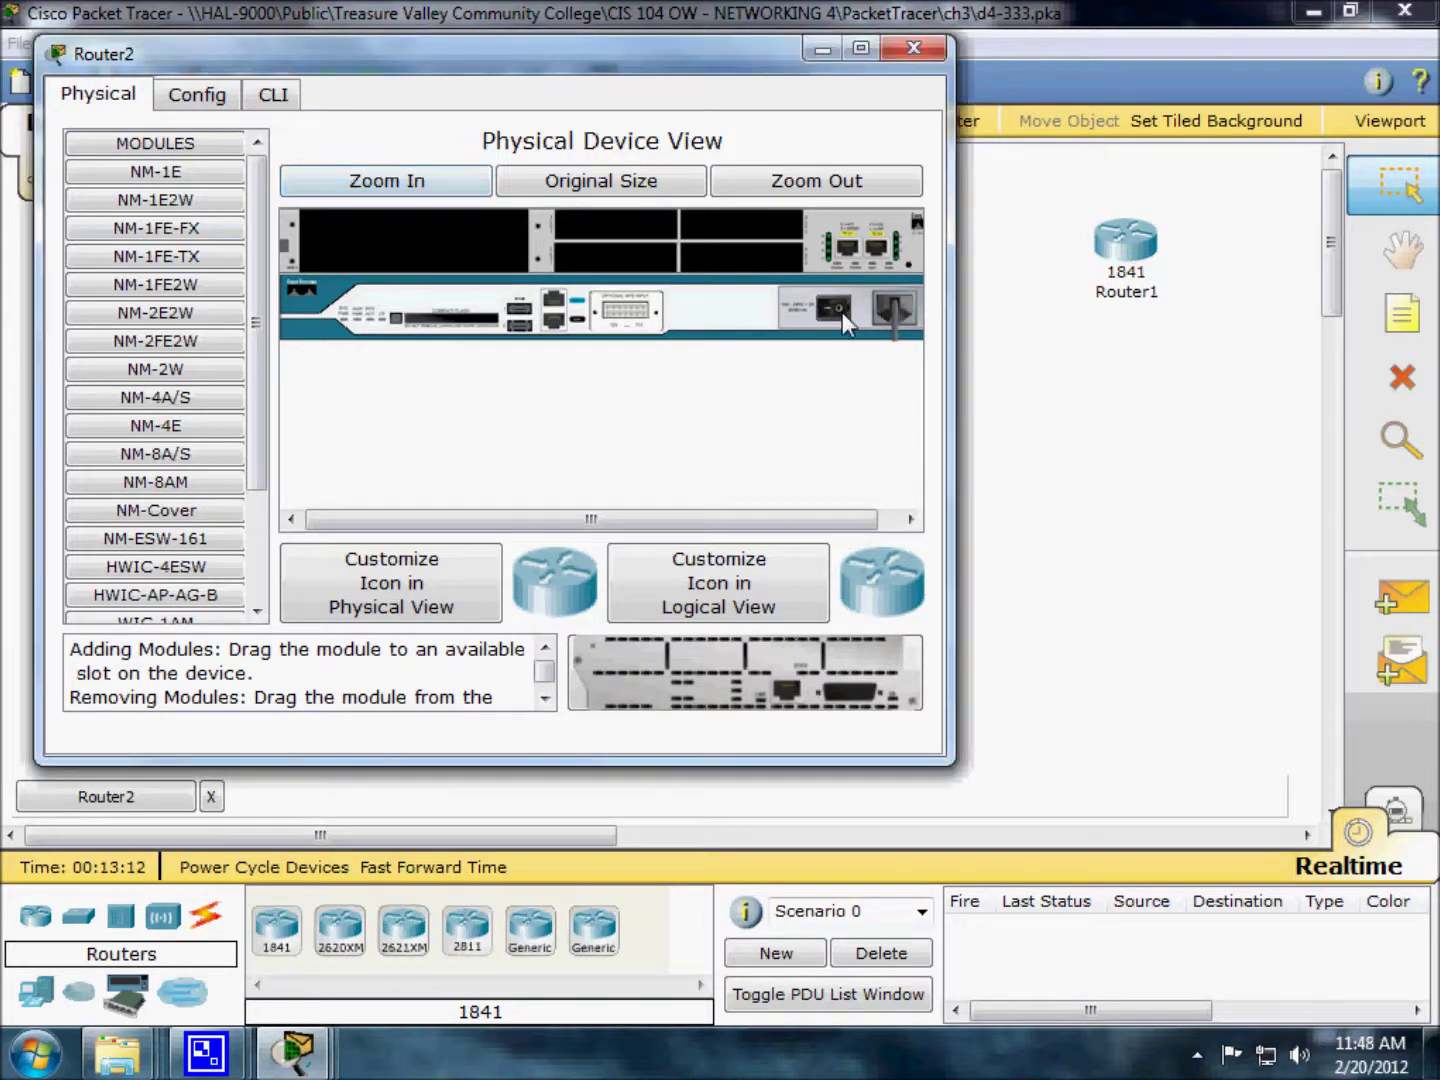
left_click_drag(689, 56, 712, 119)
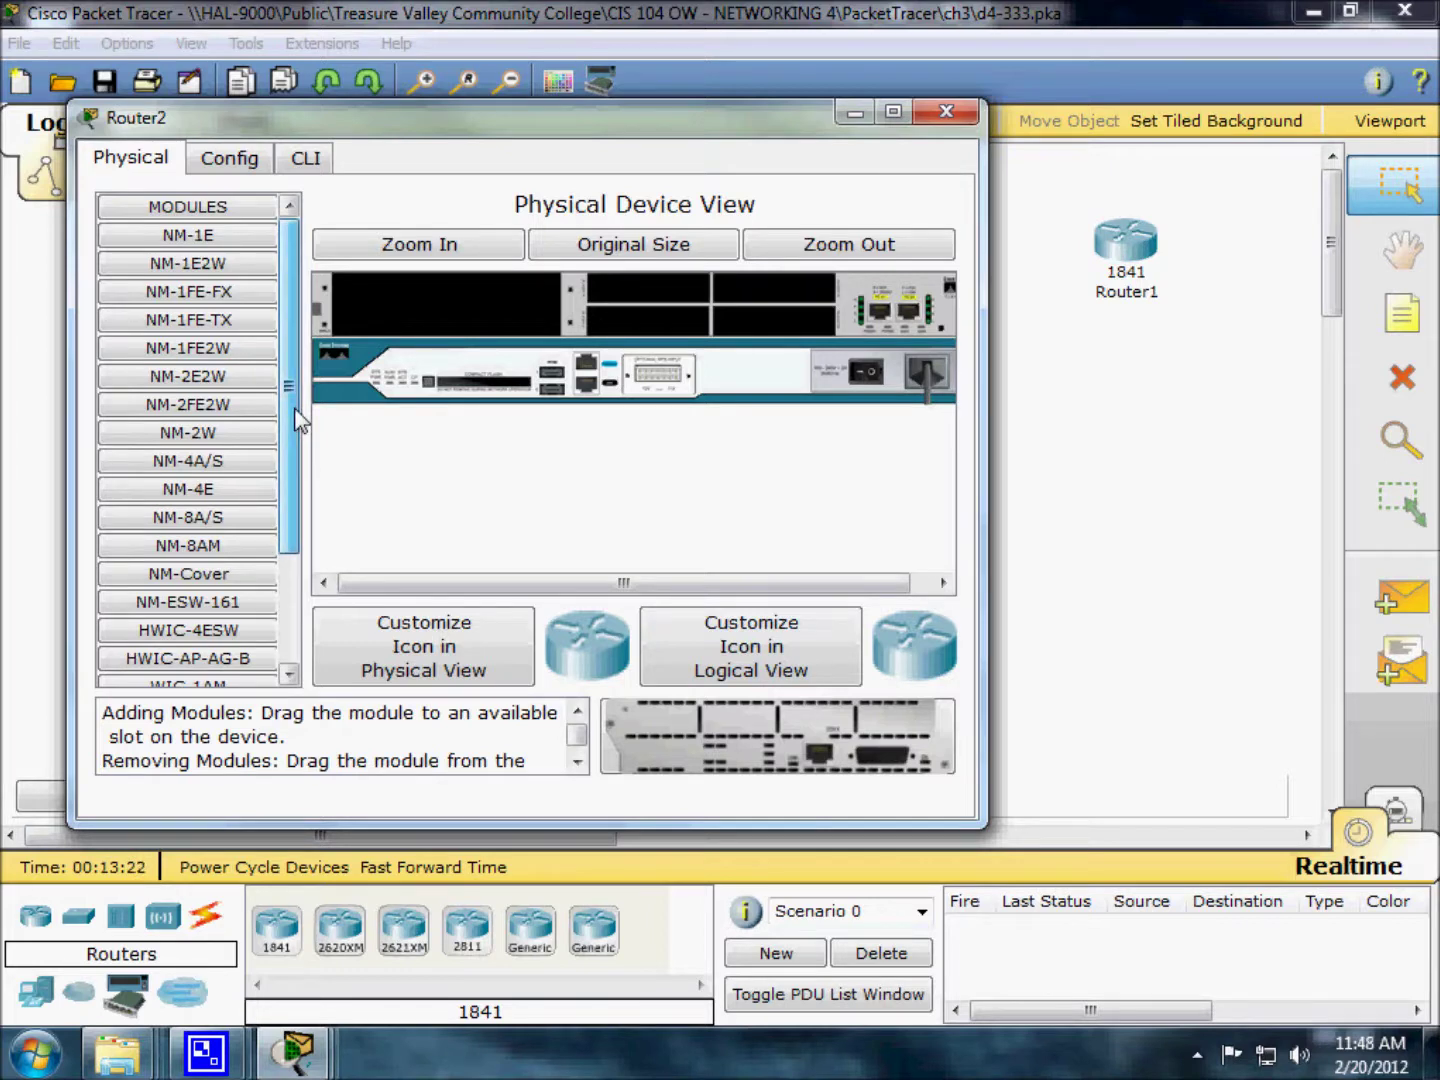
Look up the HWIC-4ESW module's description and examine Router2's empty interface card slots up close
scroll(298, 420, "down", 1)
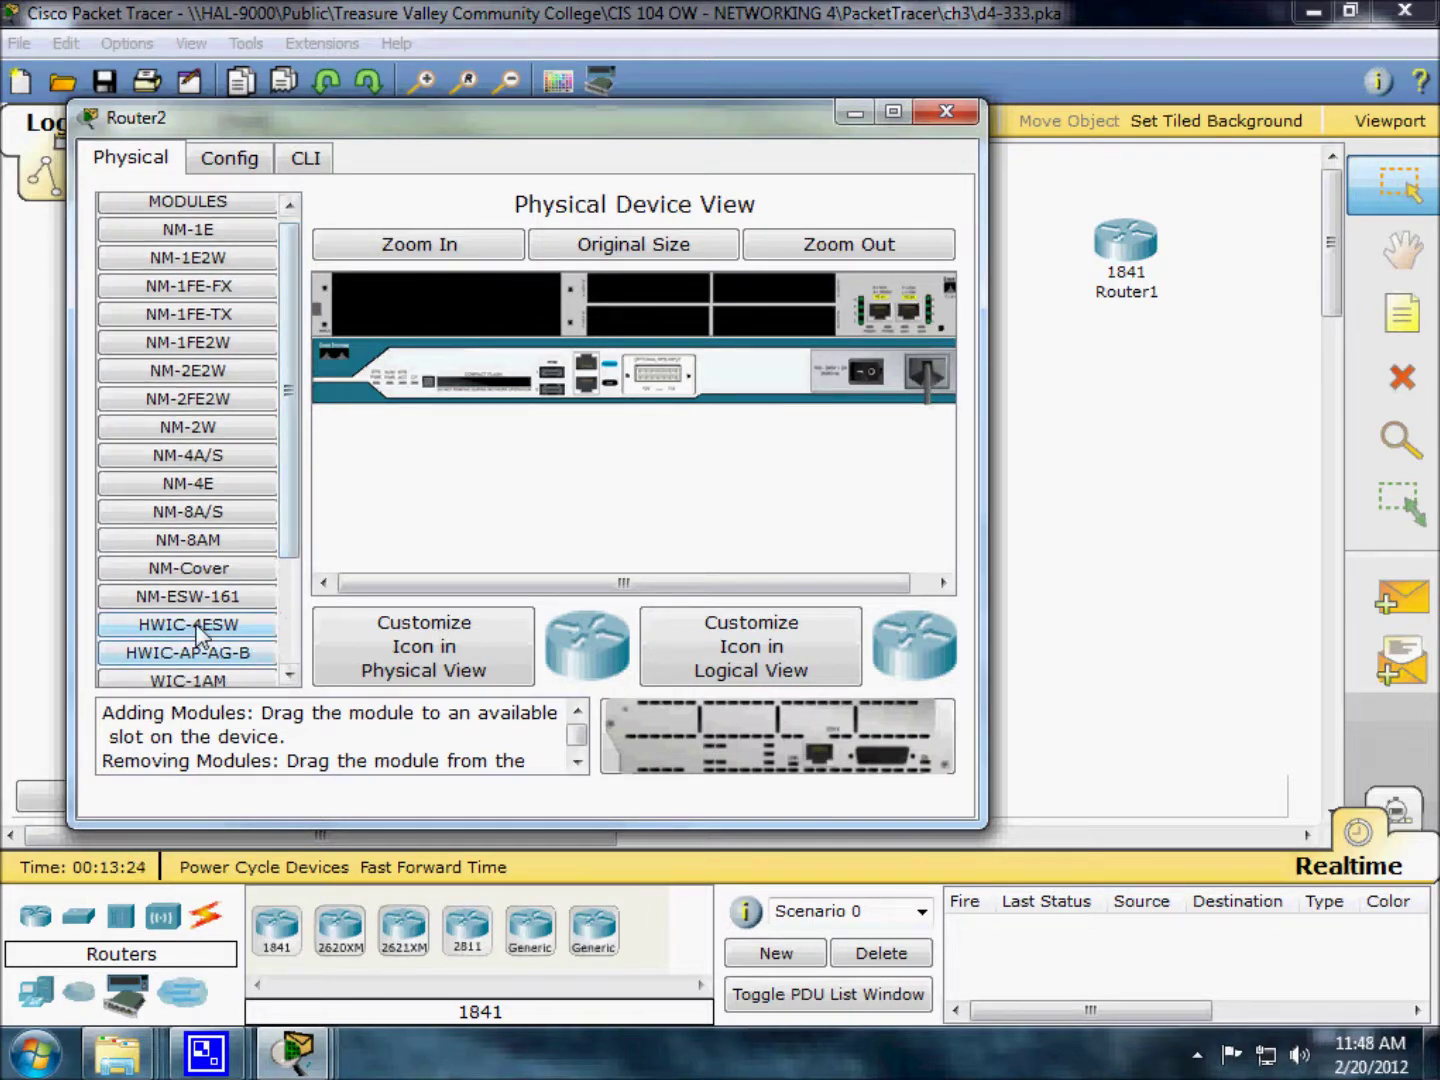
left_click_drag(200, 625, 384, 580)
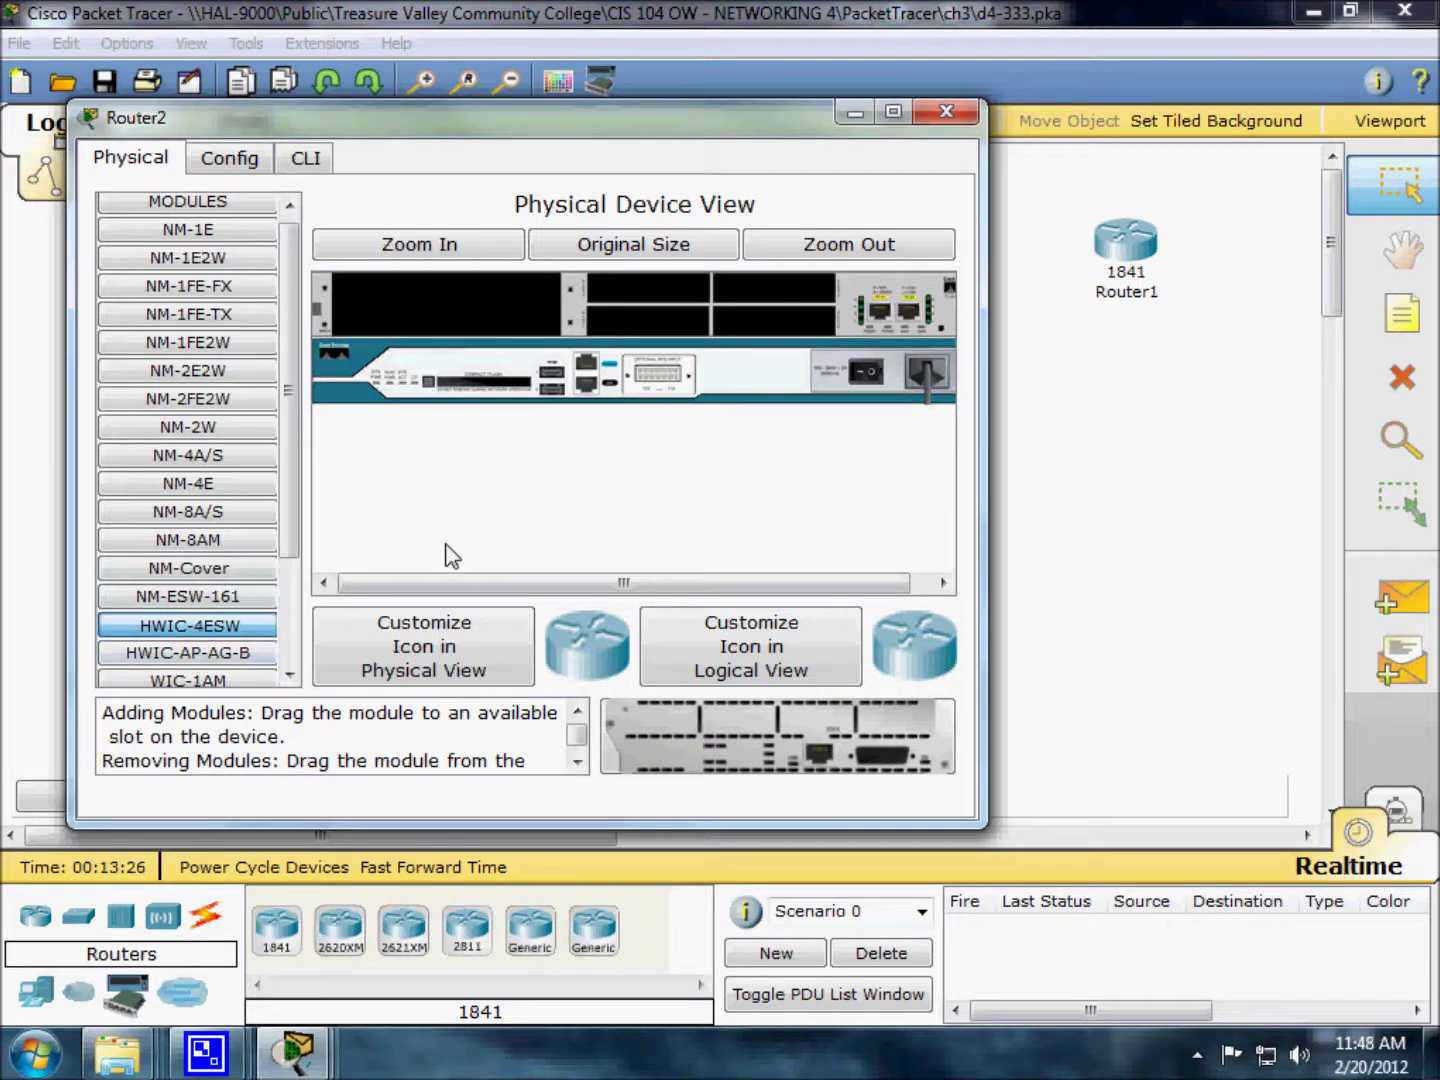
left_click(252, 626)
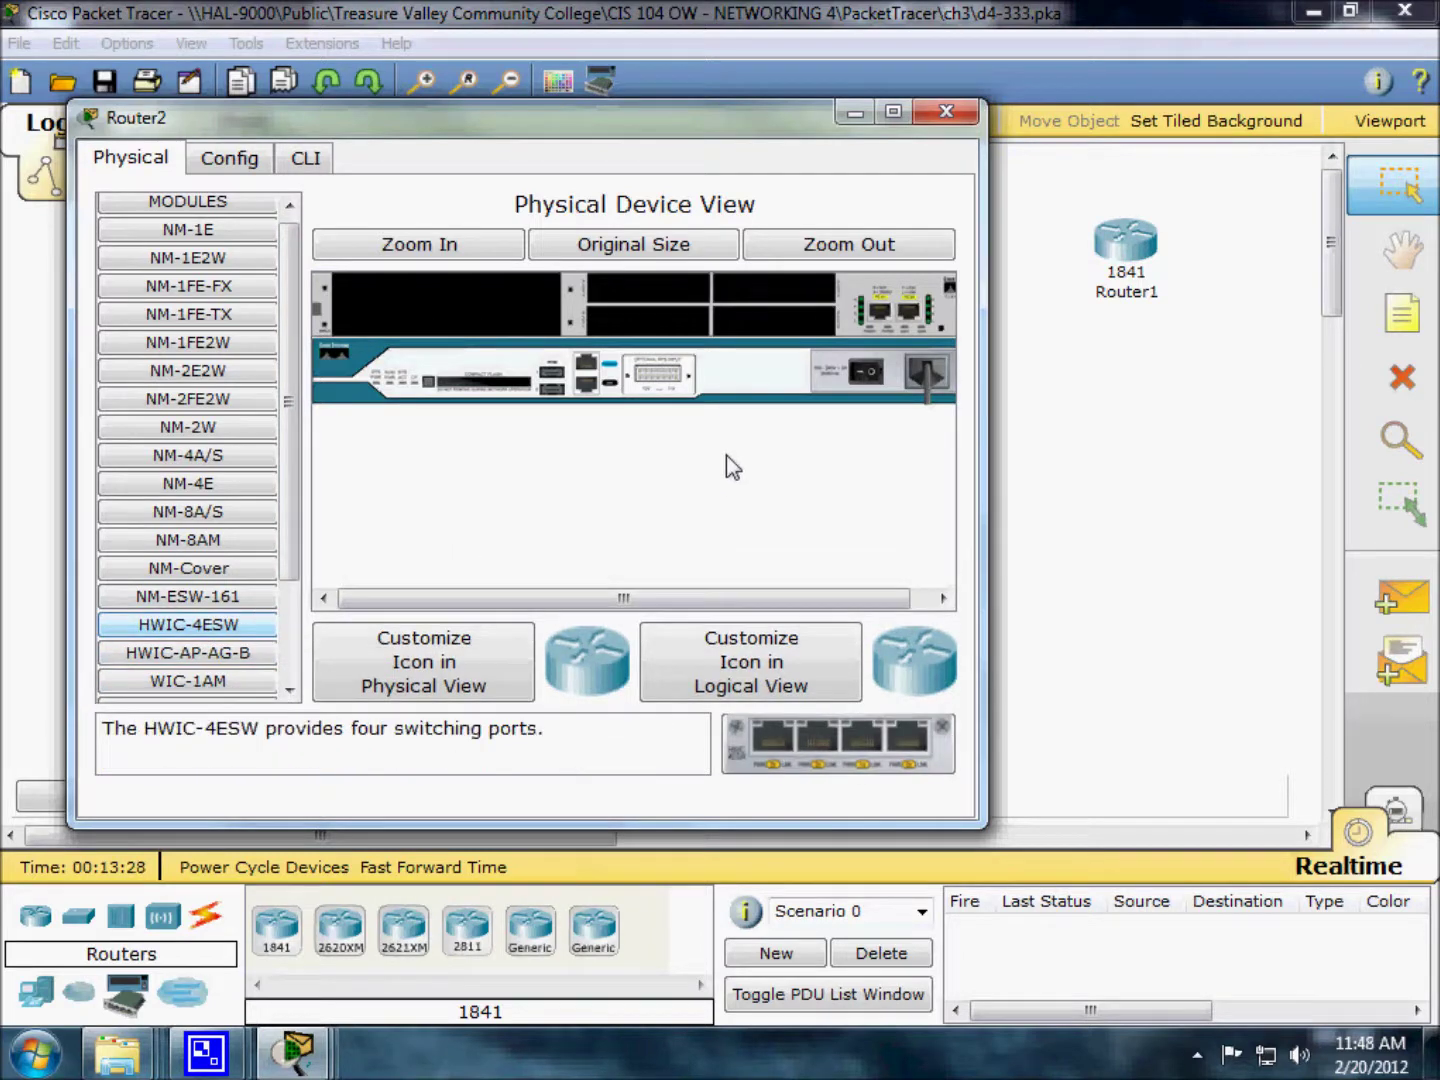
left_click(450, 248)
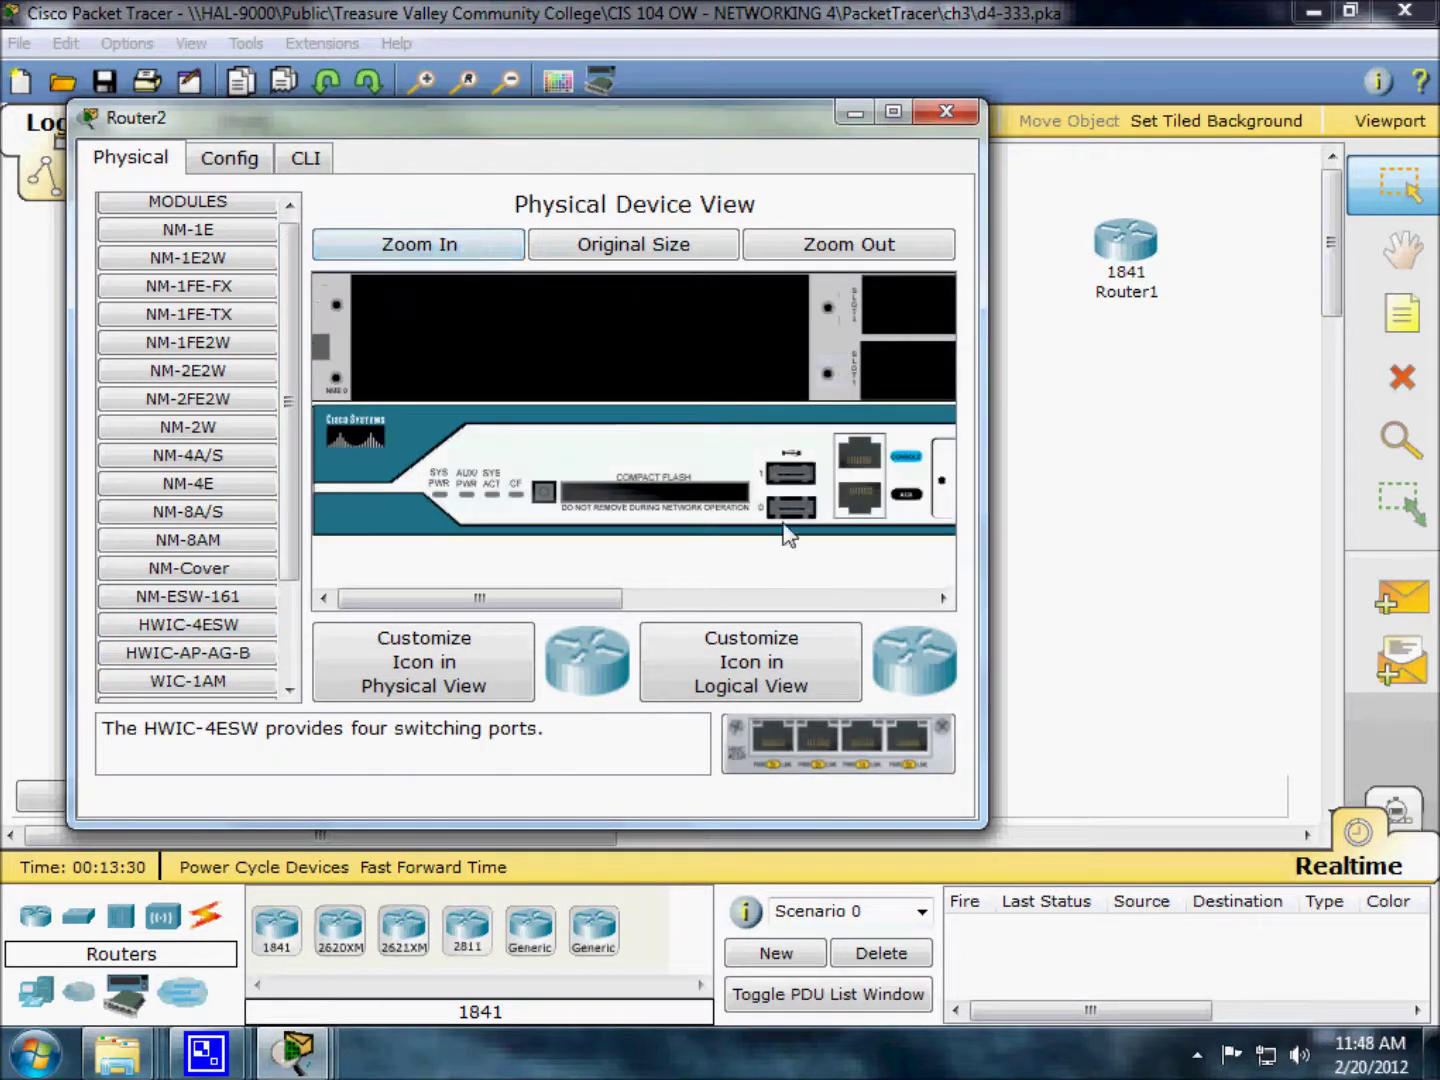
left_click_drag(559, 602, 800, 634)
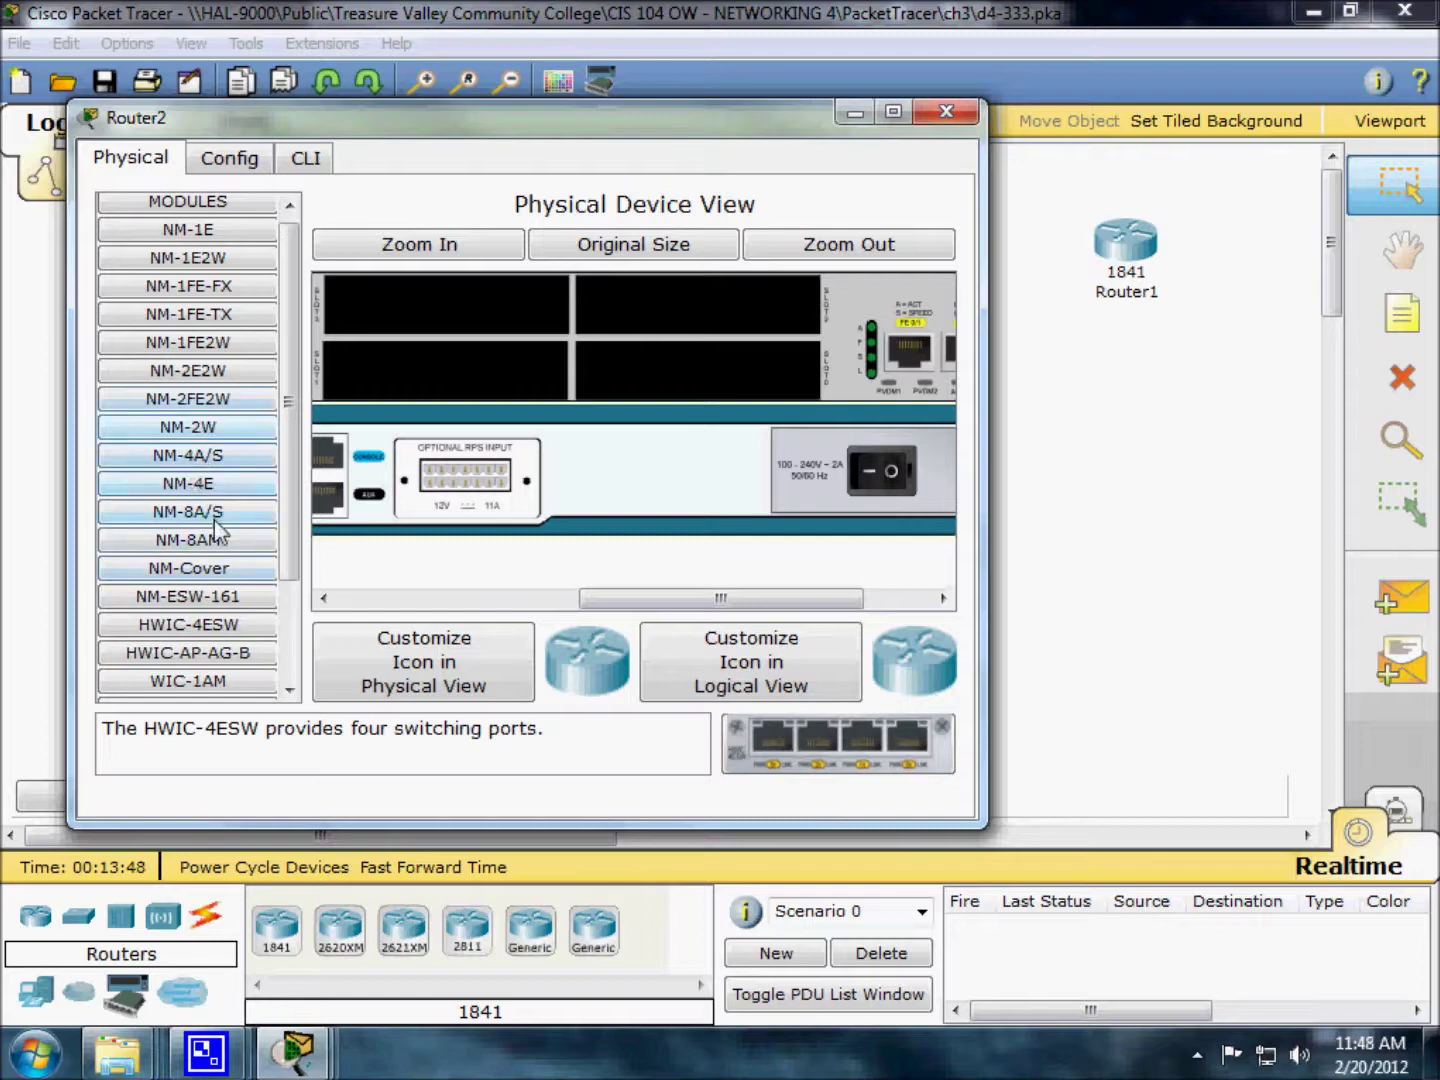
Try to install the HWIC-4ESW module in Router2's upper-right interface card slot, including with the power on, and switch the power off again
left_click(185, 626)
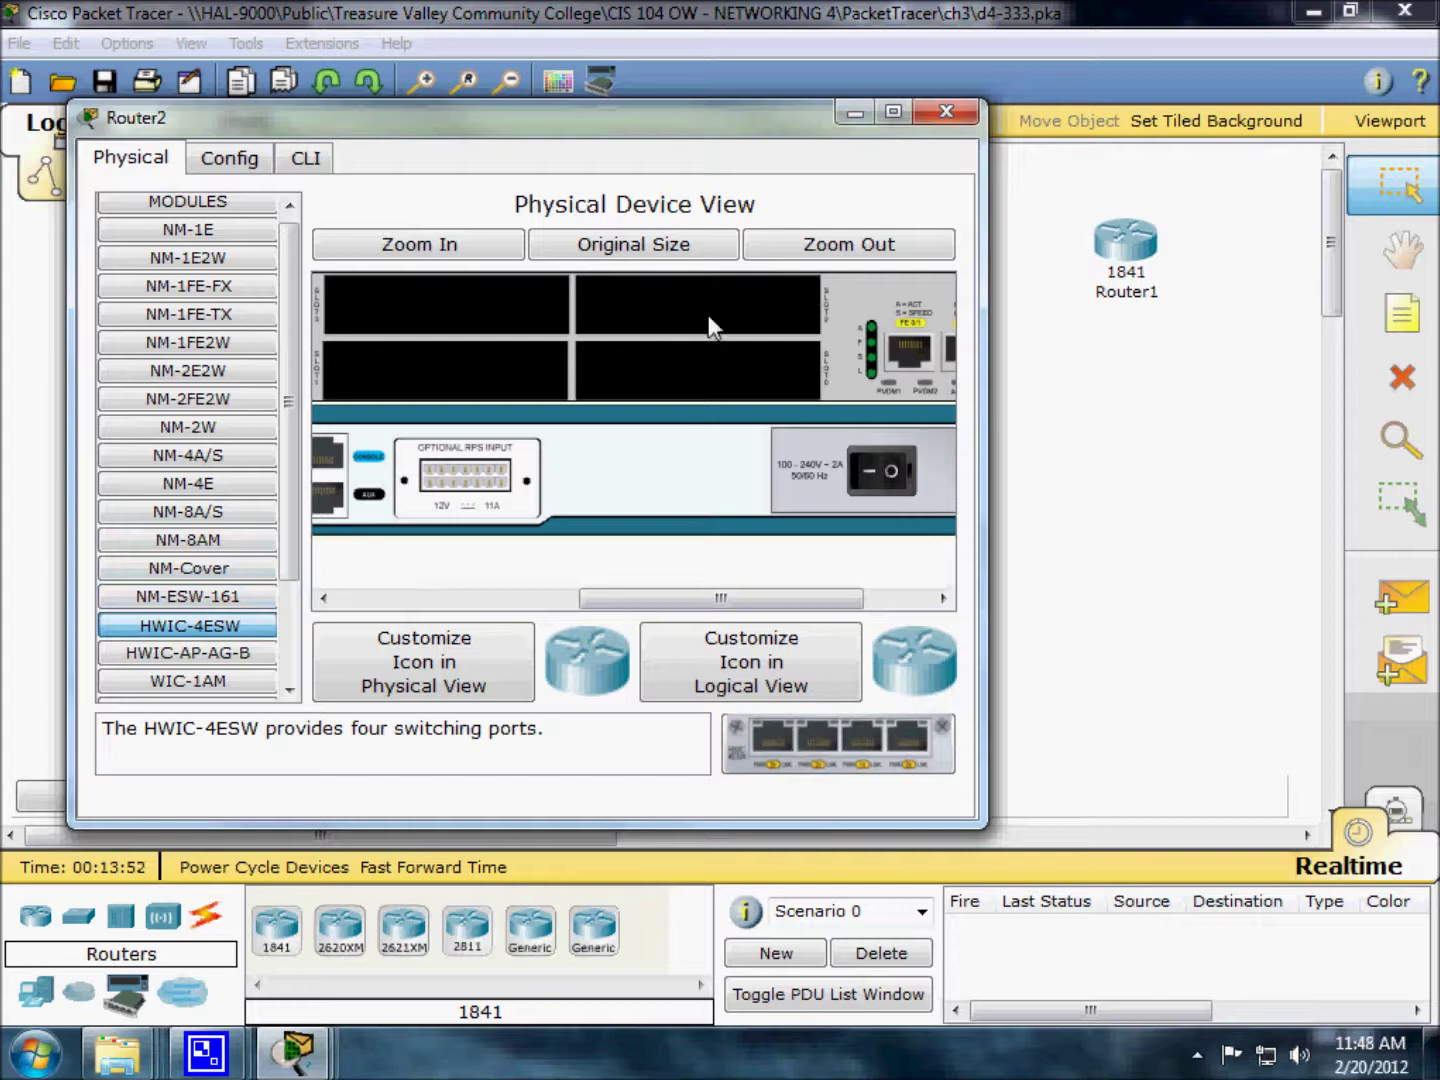
left_click_drag(708, 319, 707, 317)
left_click_drag(248, 567, 235, 595)
left_click(878, 481)
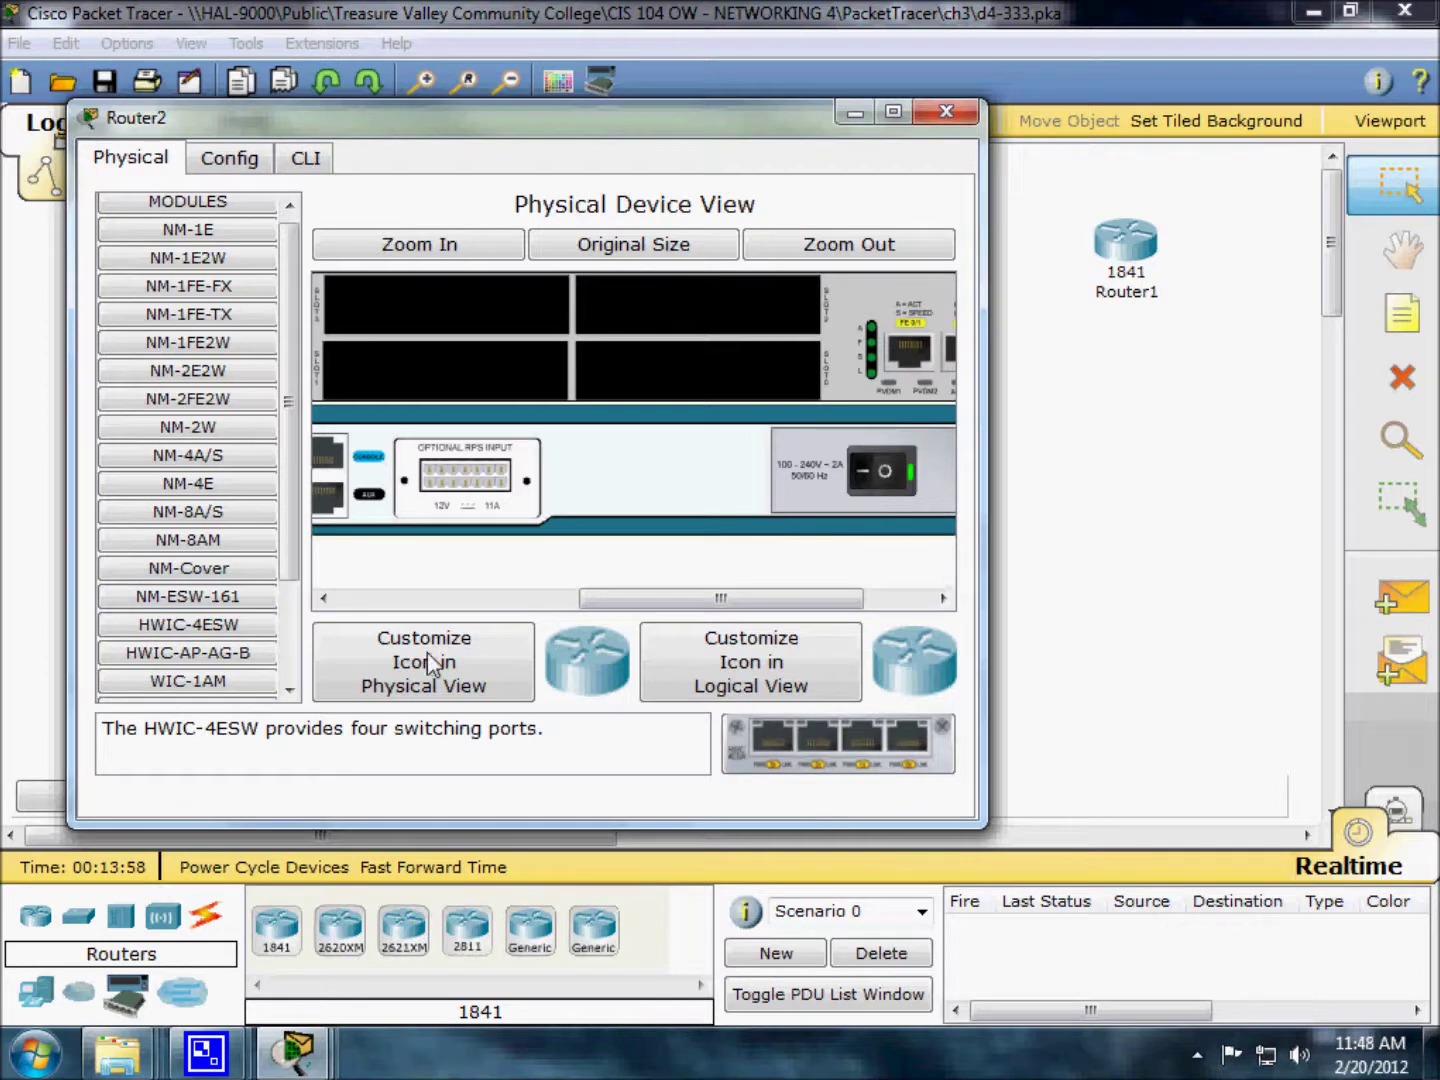
left_click(212, 632)
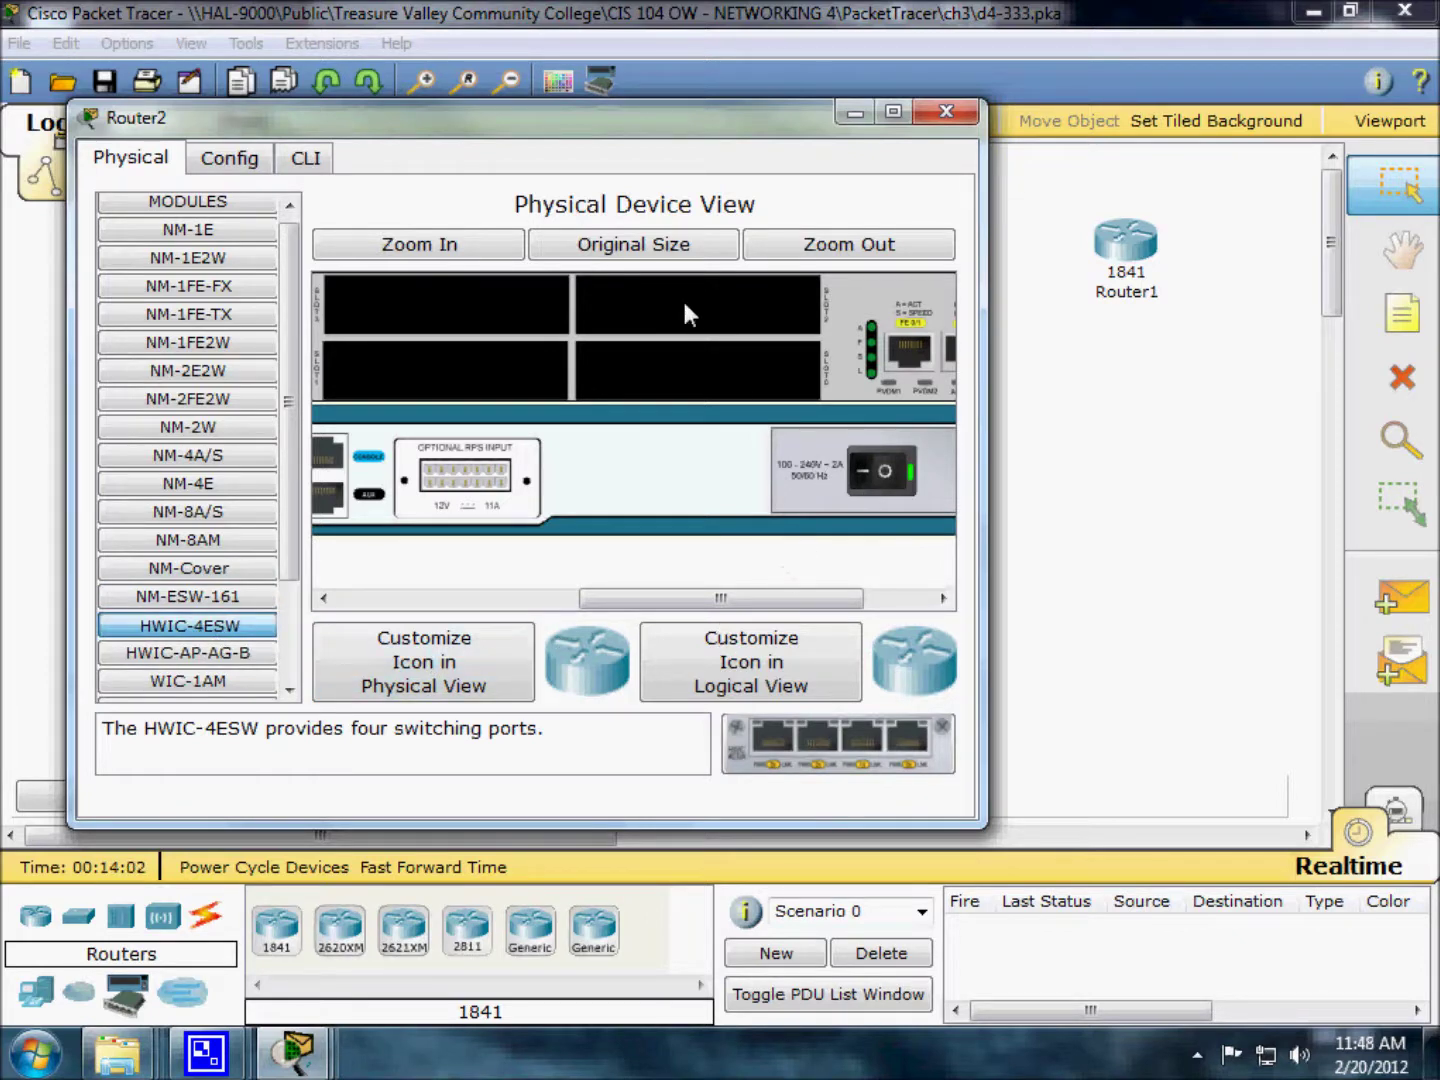
left_click_drag(715, 302, 716, 302)
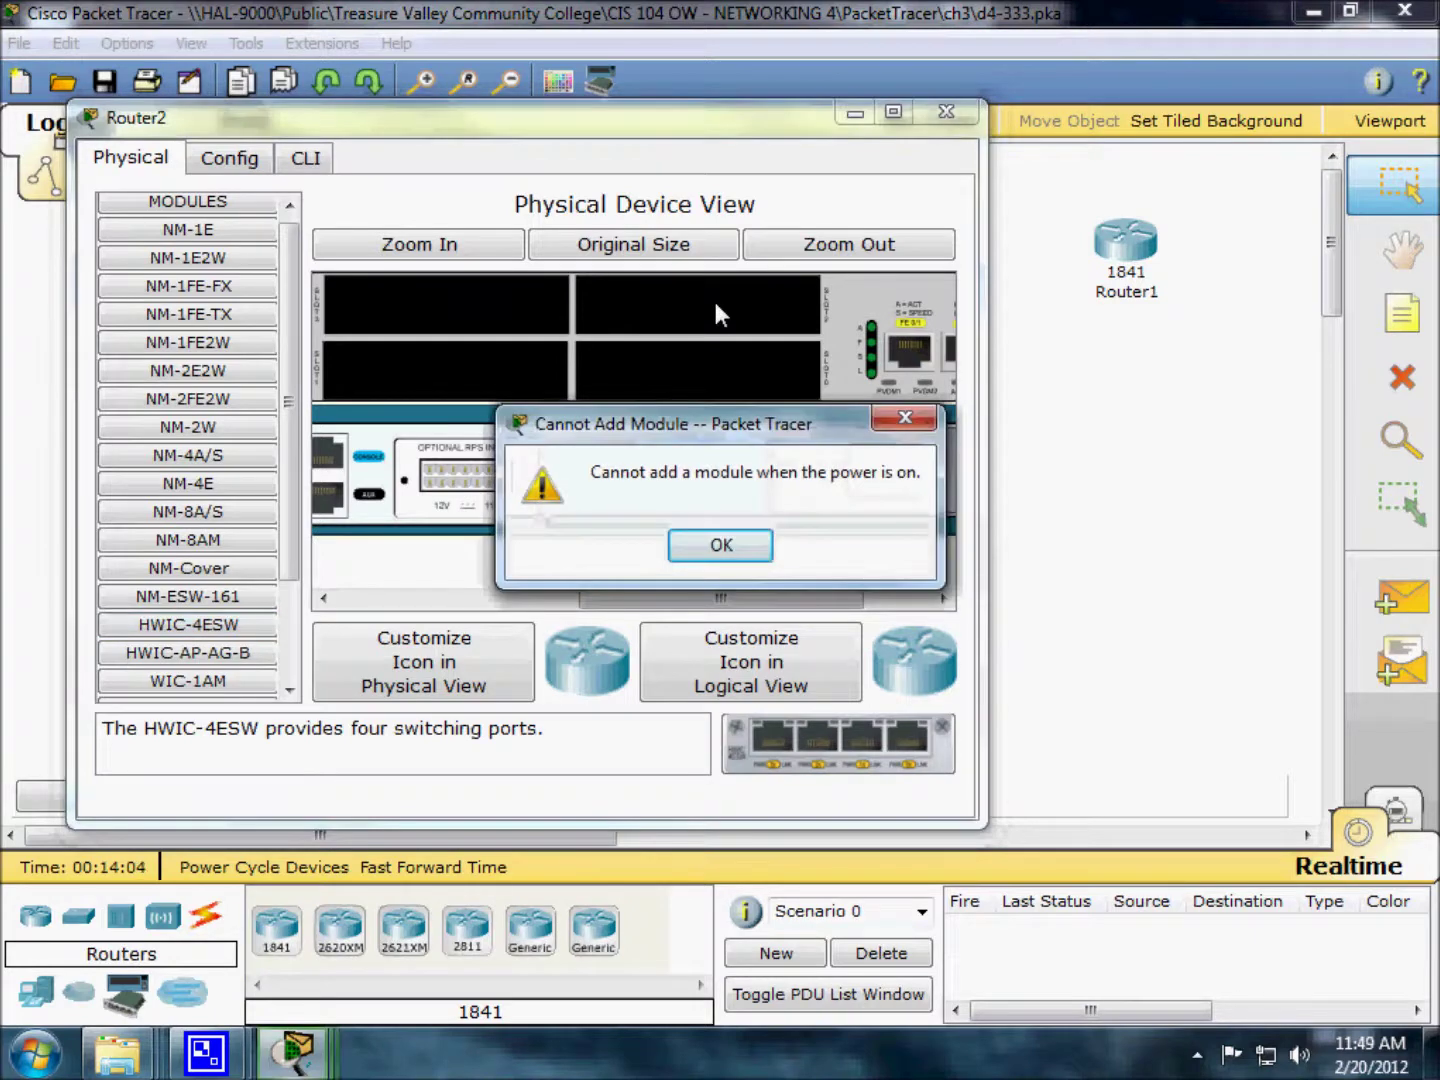
left_click(765, 556)
left_click(892, 488)
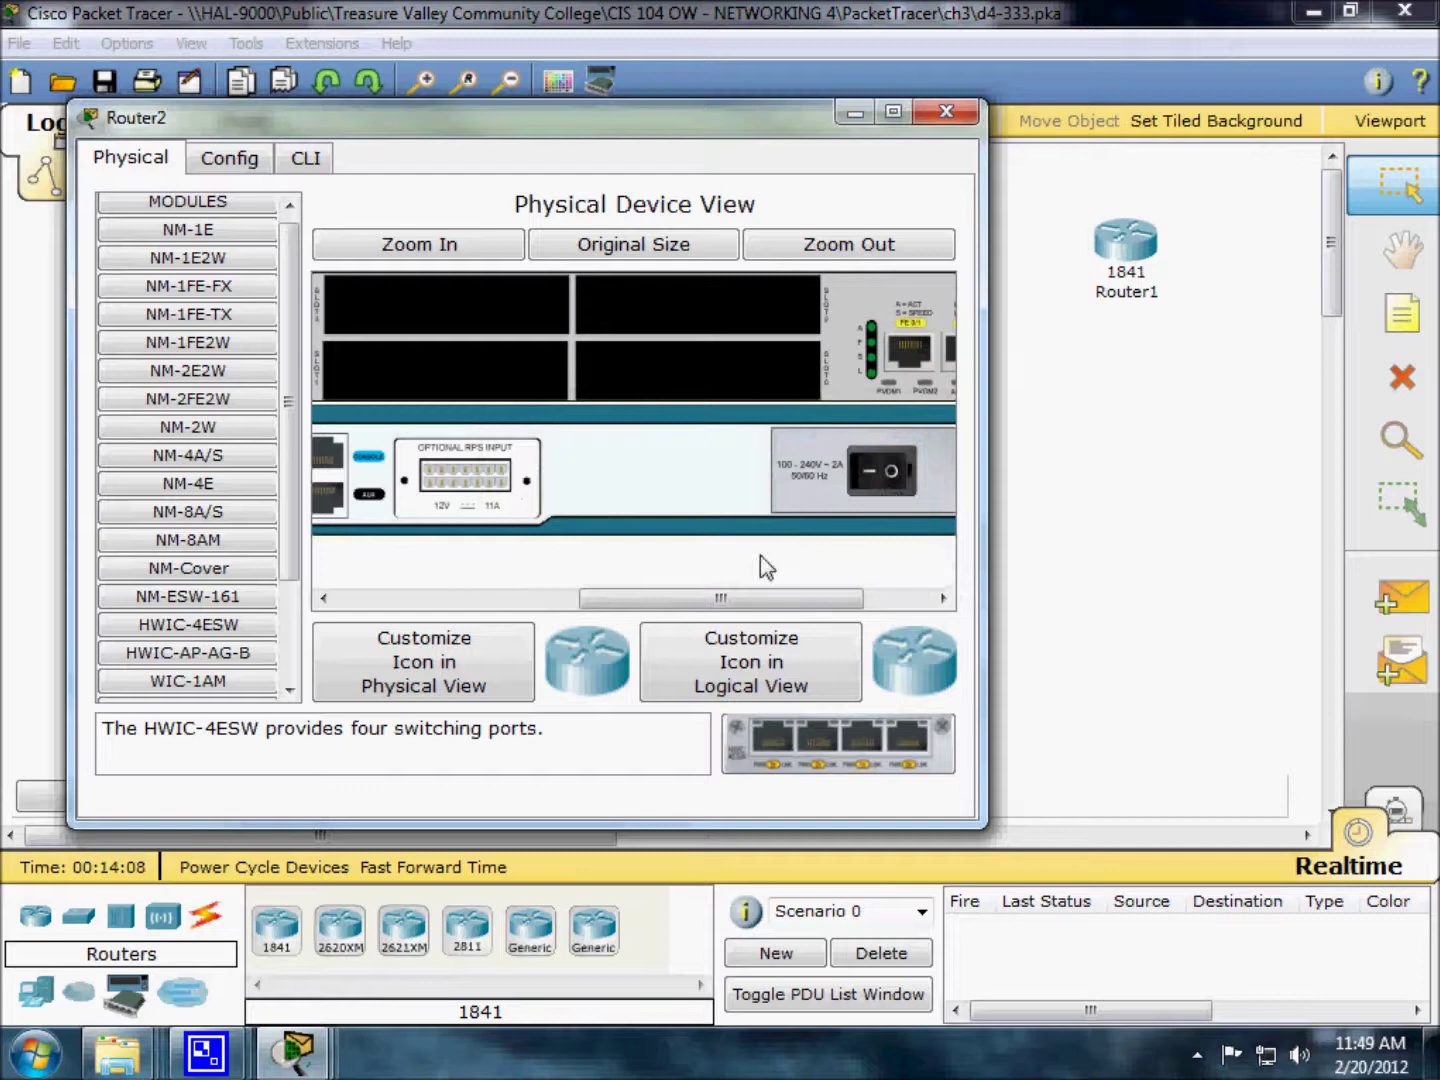
Install the HWIC-4ESW module in Router2's upper-right interface card slot and power the router on
left_click(166, 626)
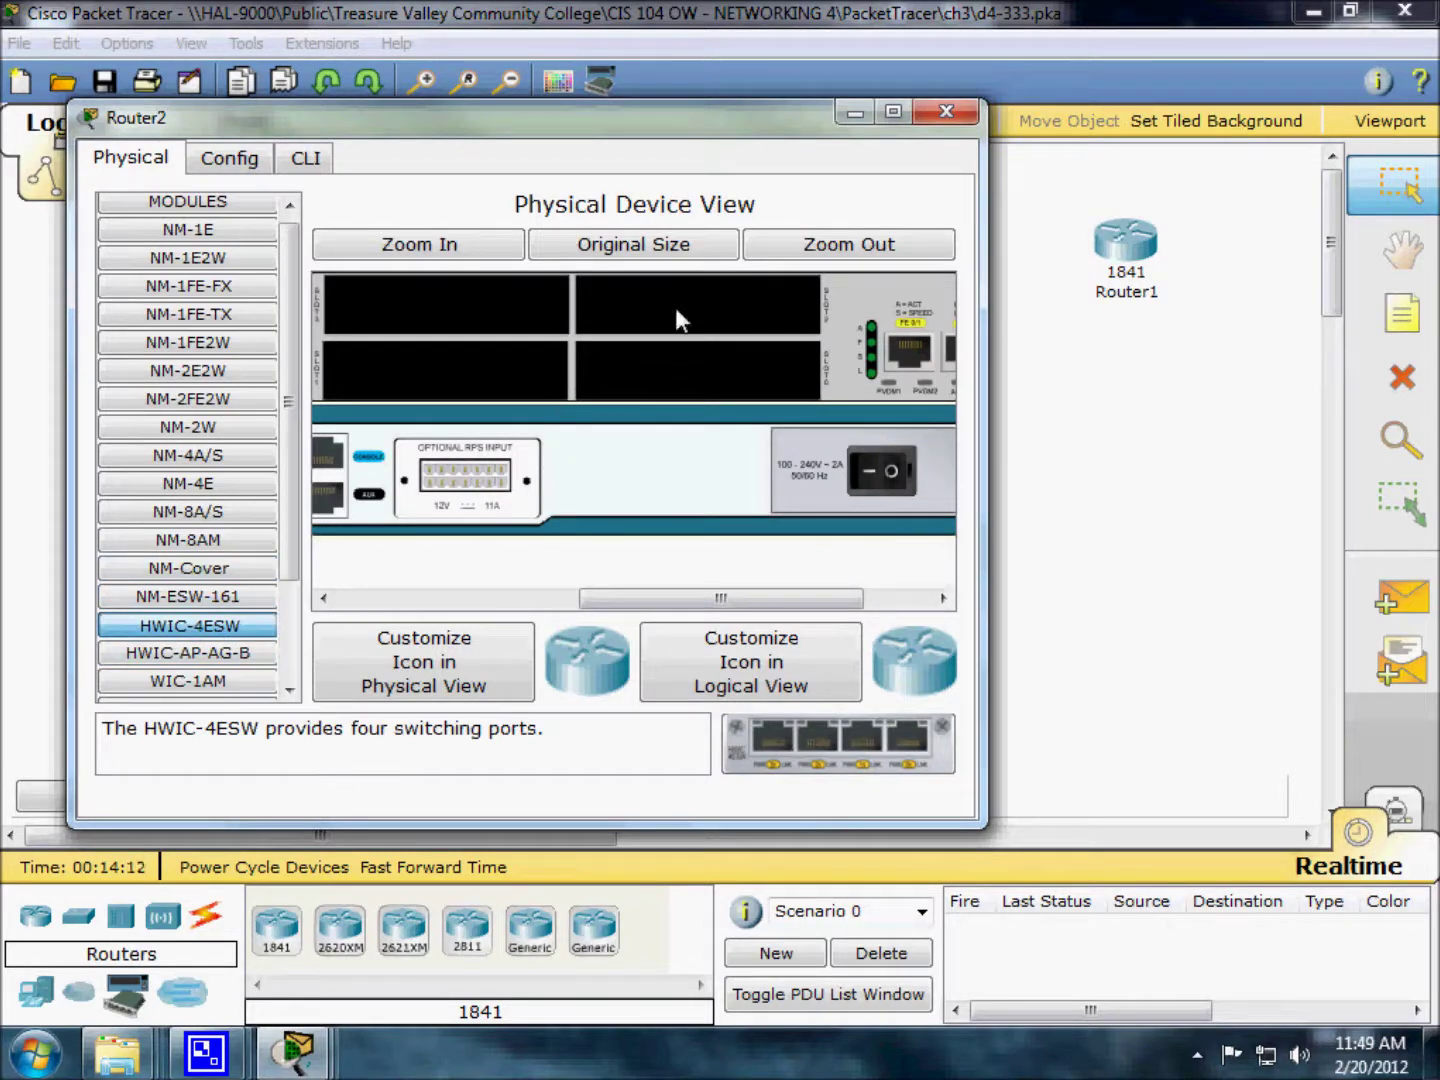
left_click_drag(692, 304, 692, 304)
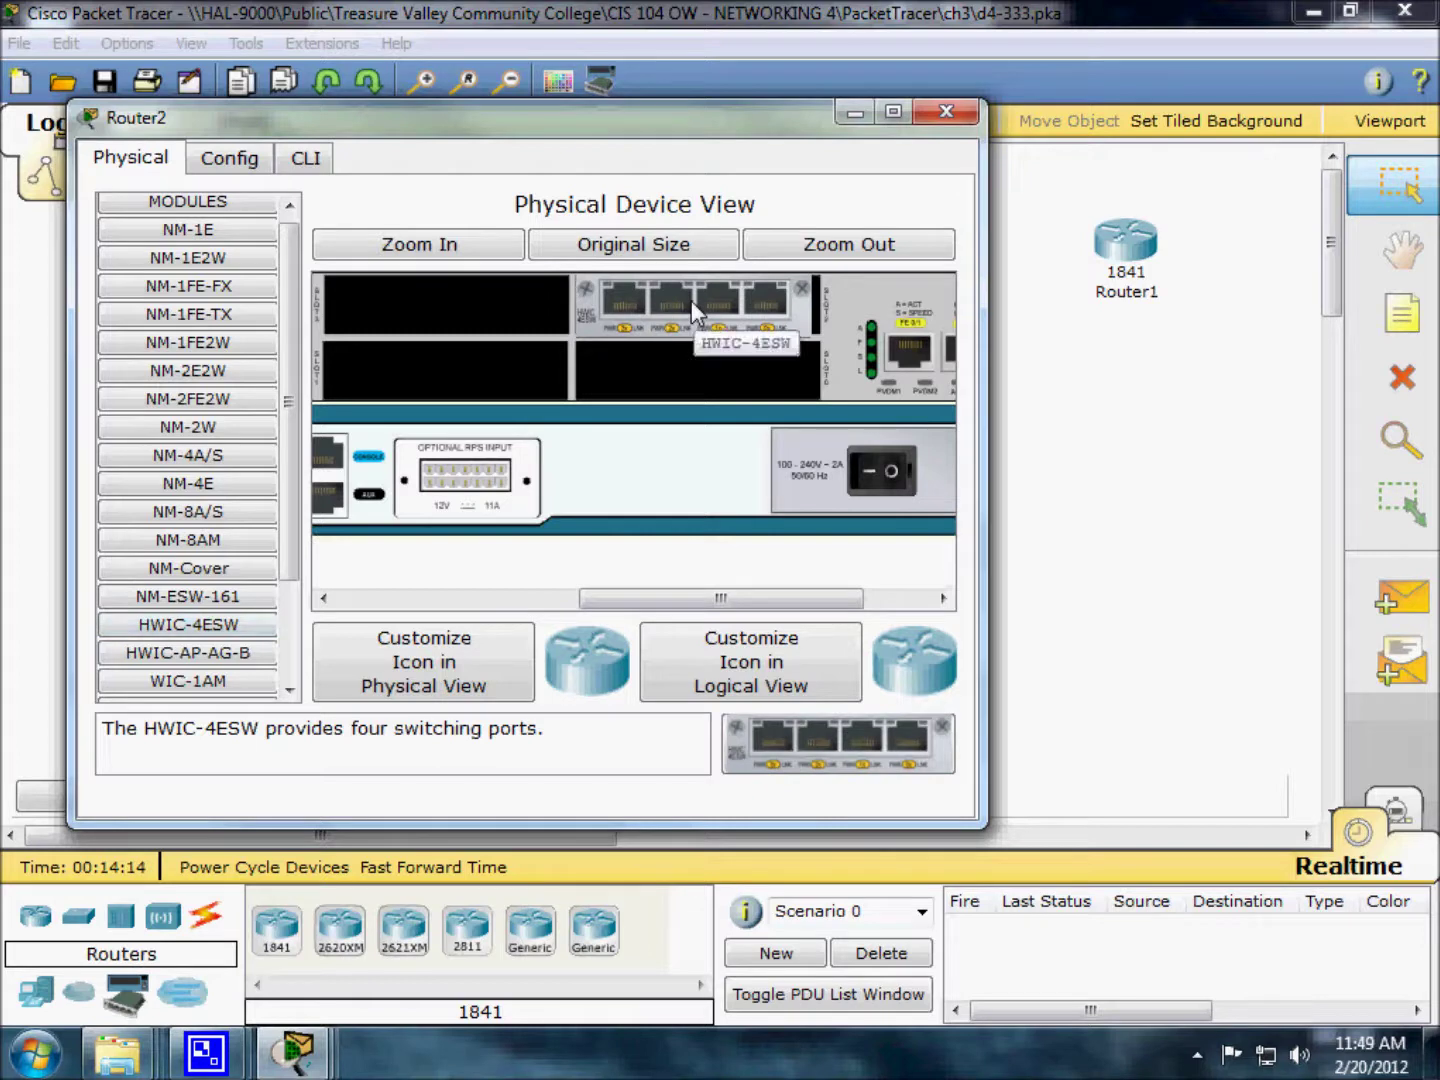
left_click(898, 490)
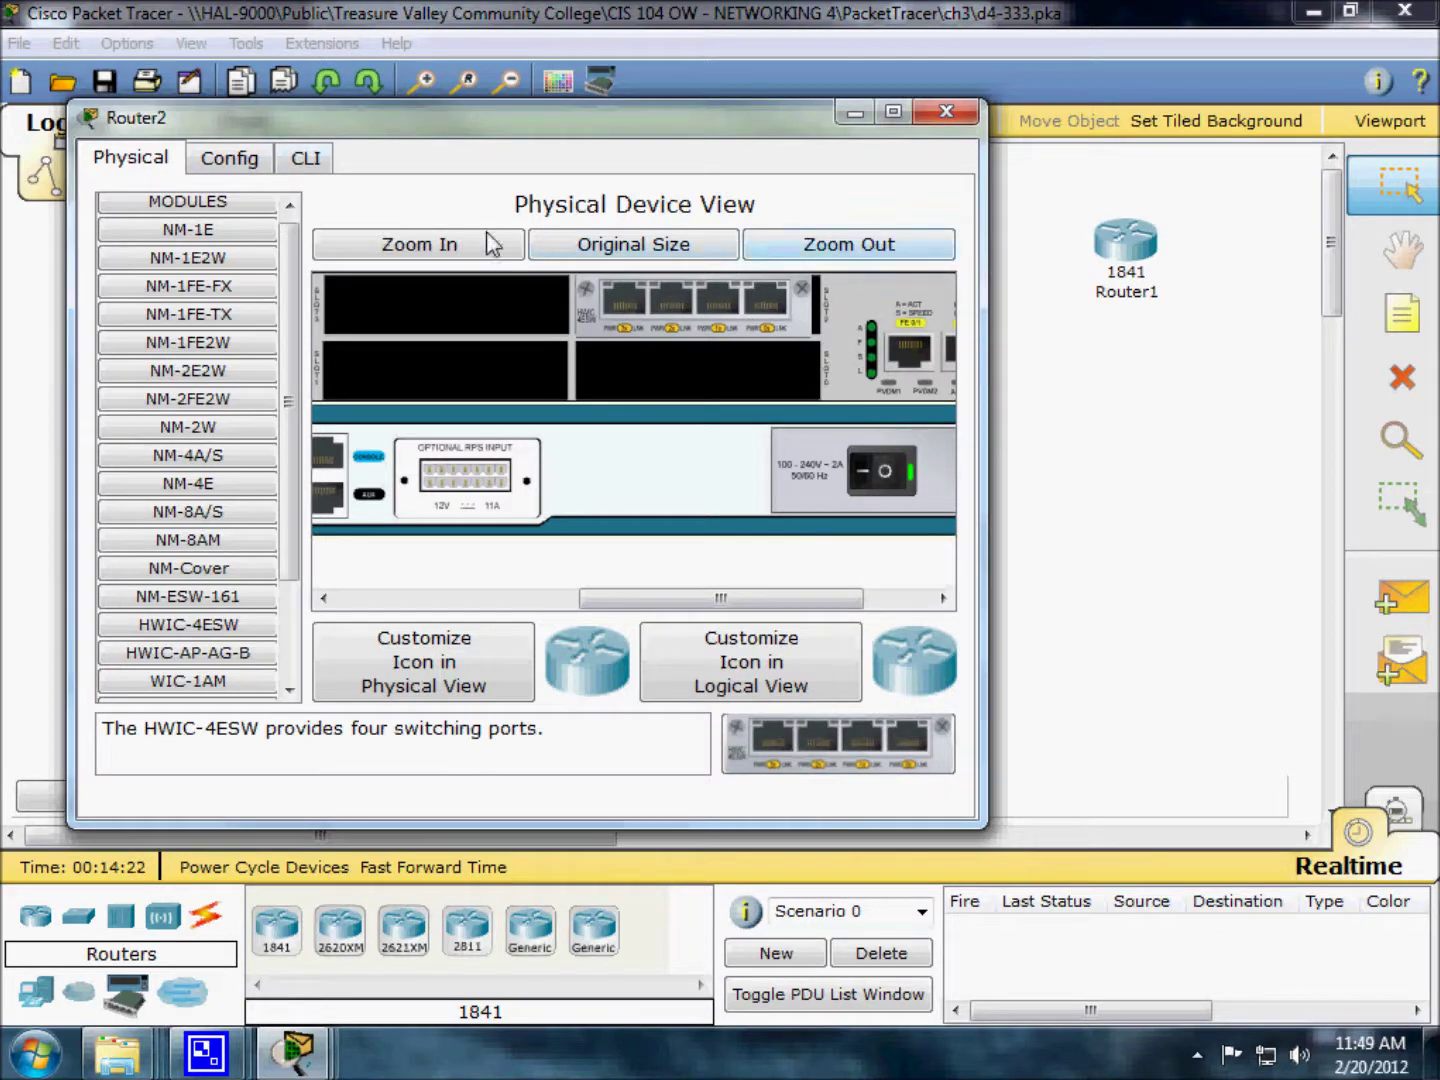
left_click(845, 253)
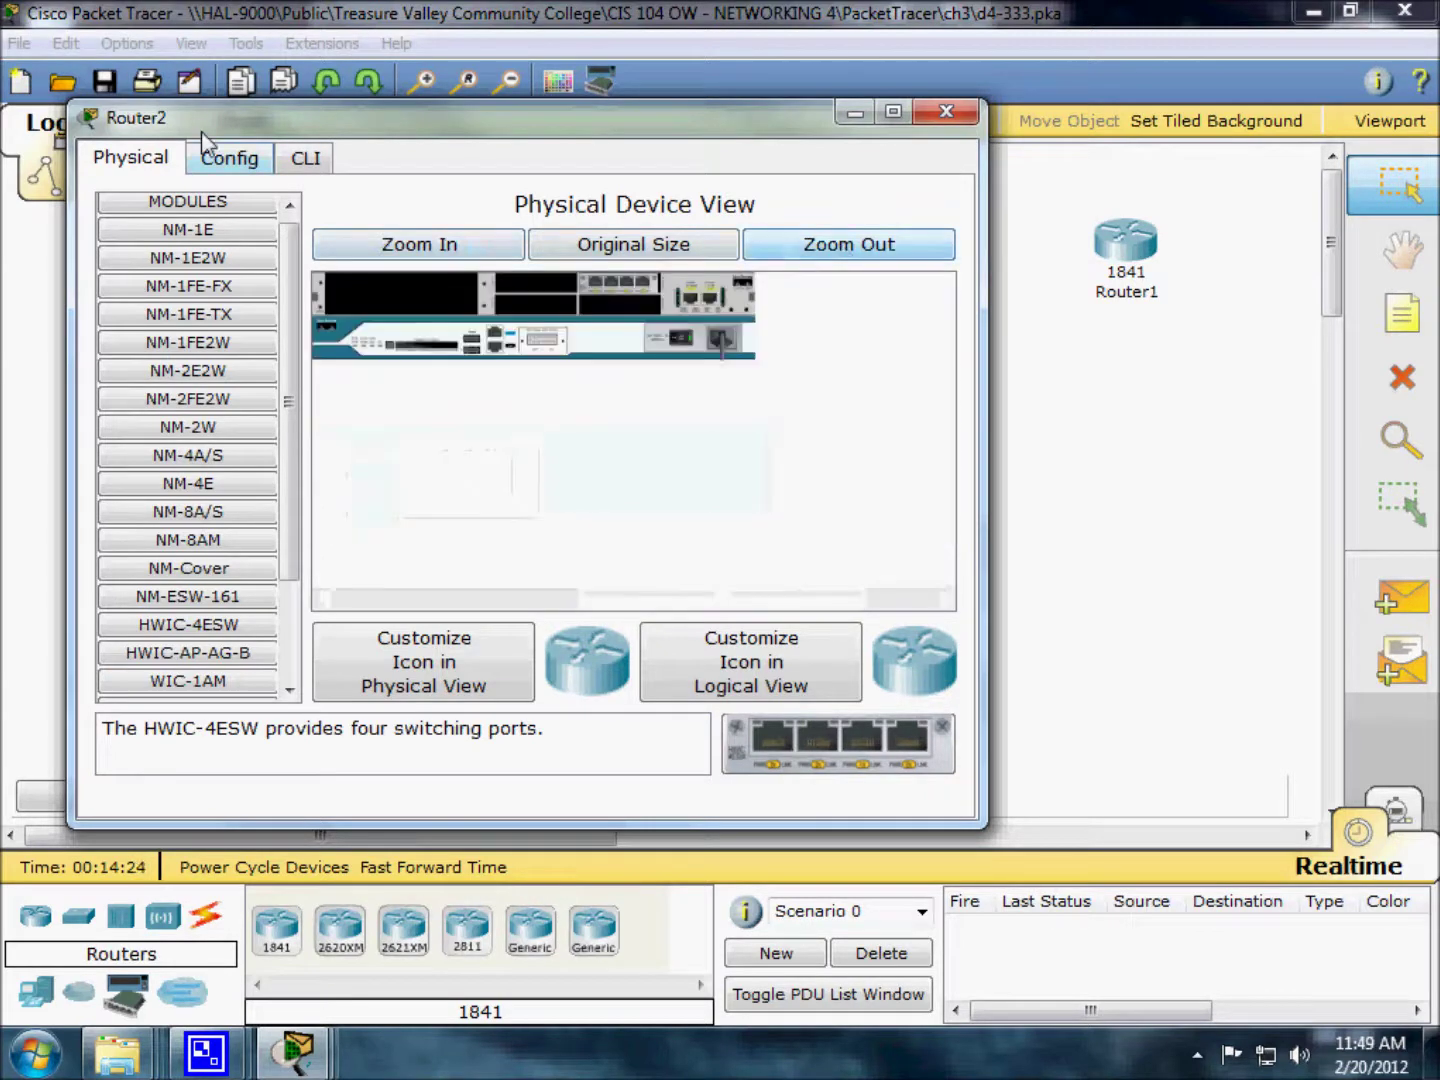
Open Router2's command line, decline the initial configuration dialog and start a console session
left_click(305, 158)
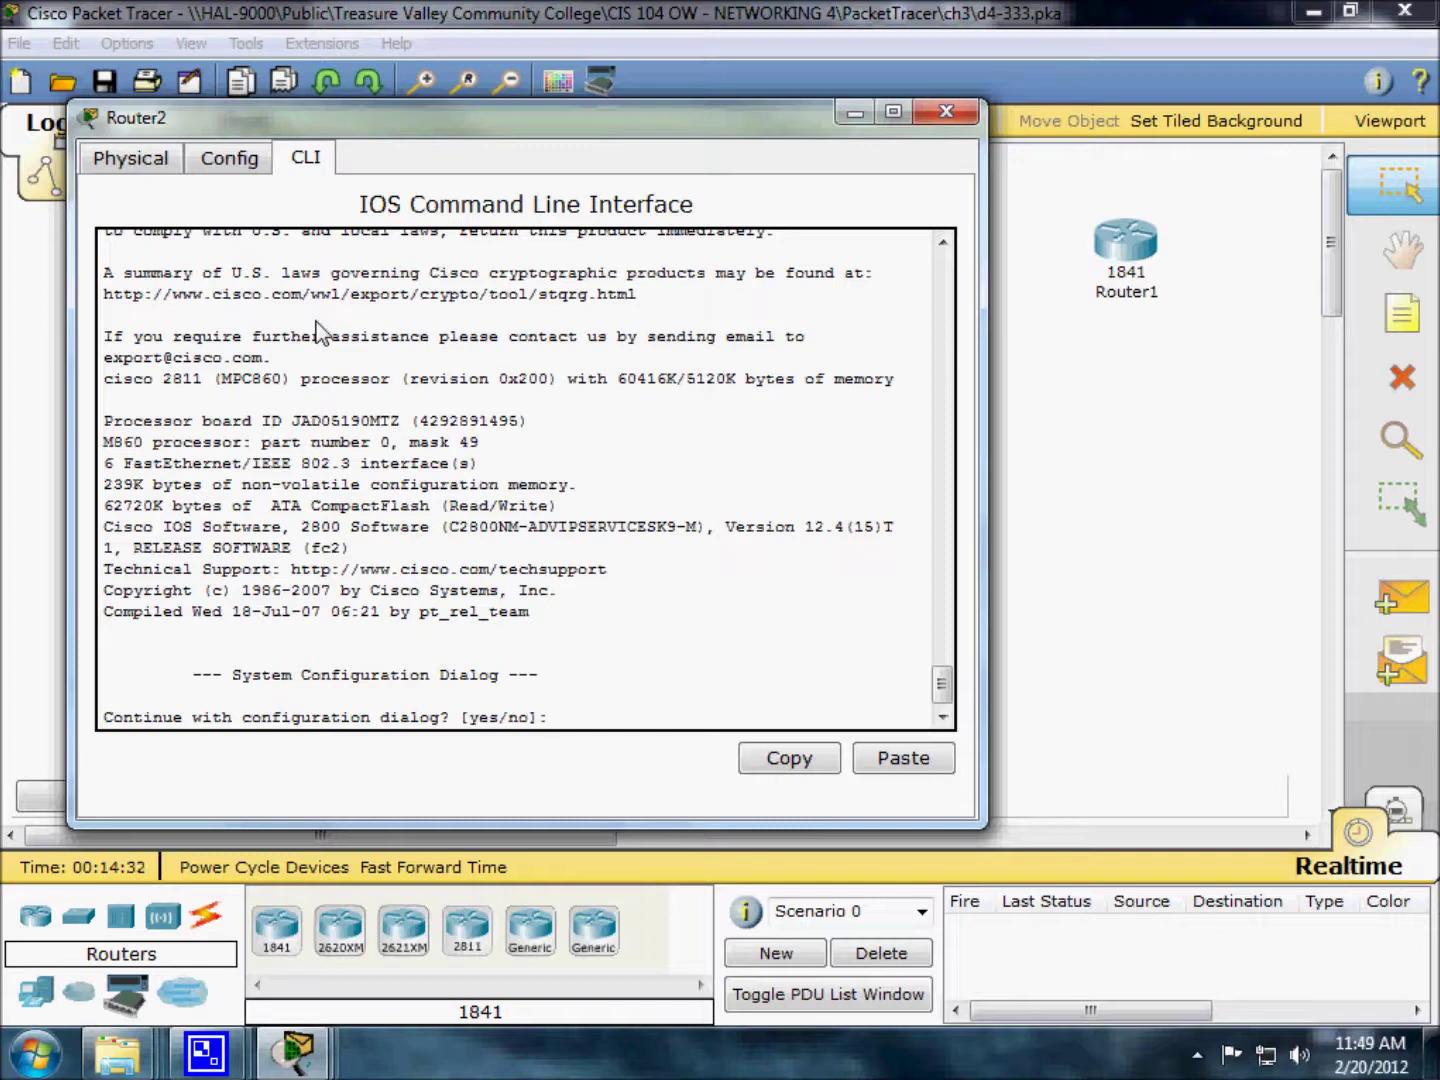
type("n")
key("Return")
key("Return")
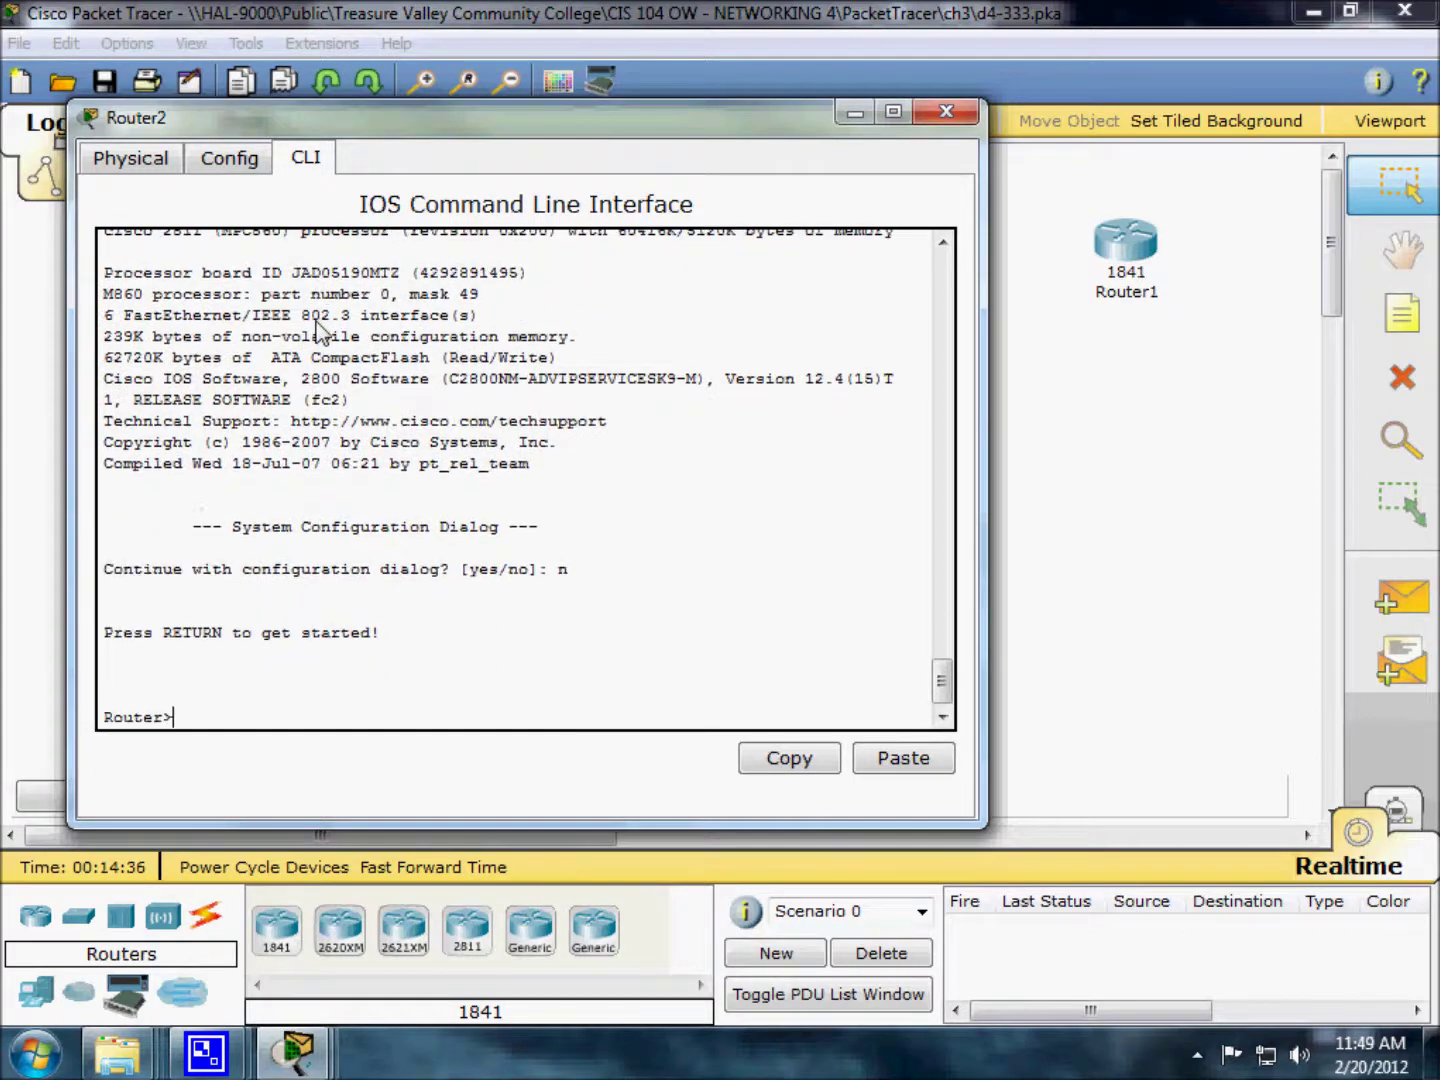
Enter privileged EXEC mode on Router2 and display its running configuration
type("en show run")
key("Return")
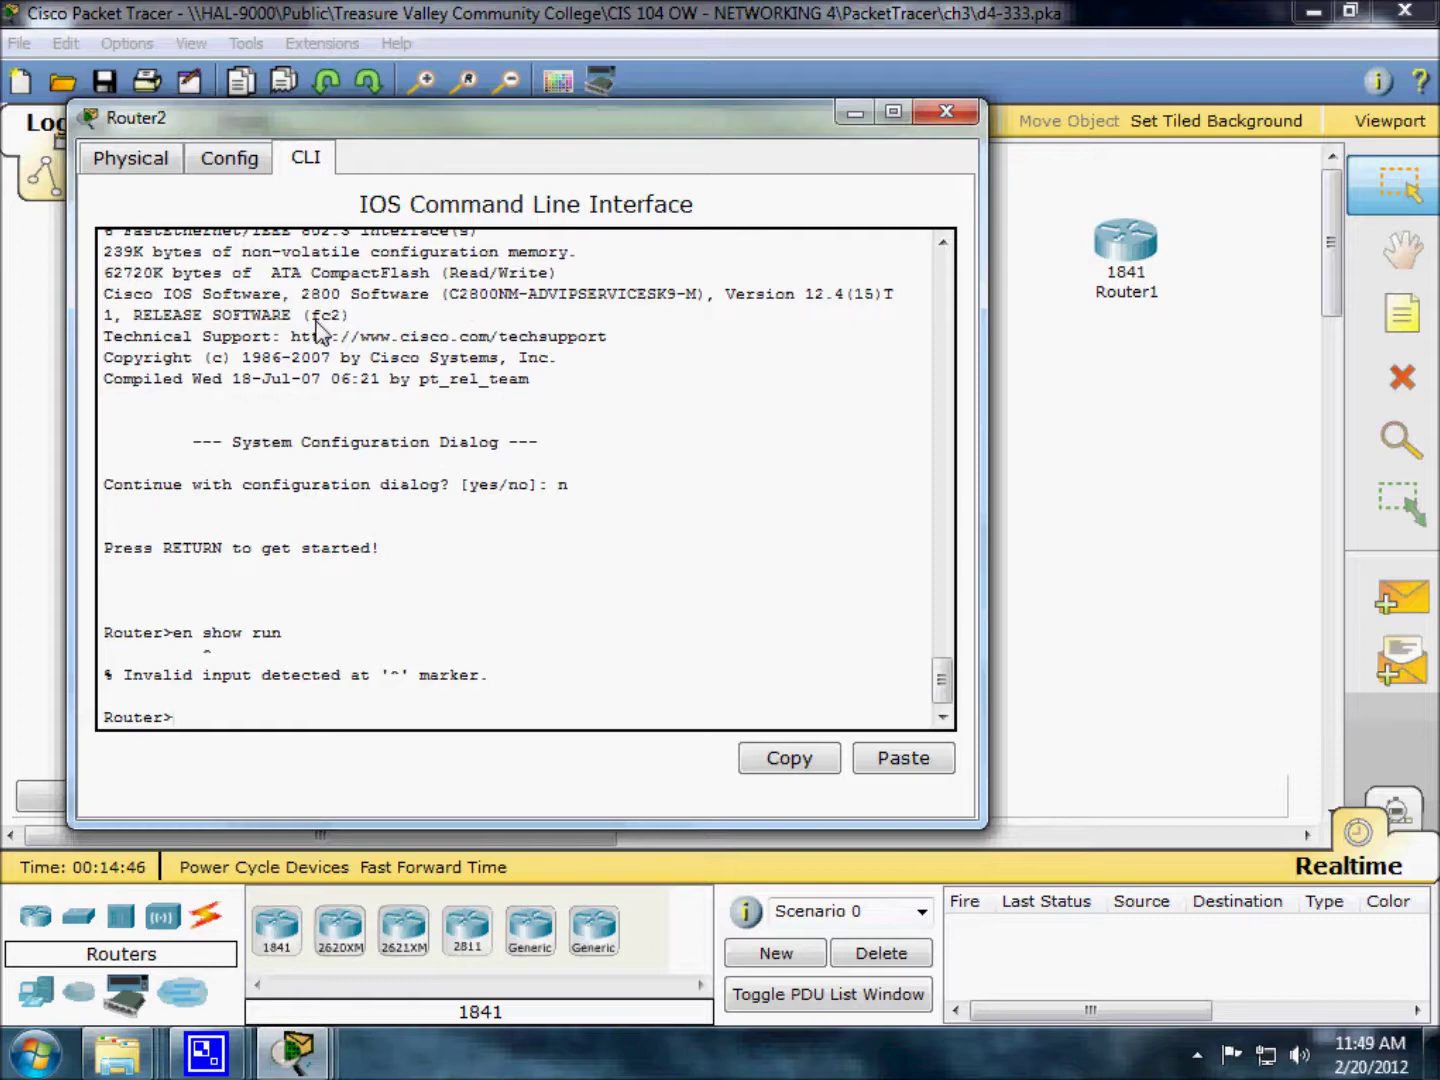
key("Up")
key("BackSpace")
key("BackSpace")
key("BackSpace")
key("BackSpace")
key("BackSpace")
key("BackSpace")
key("BackSpace")
key("BackSpace")
key("Return")
type("show run")
key("Return")
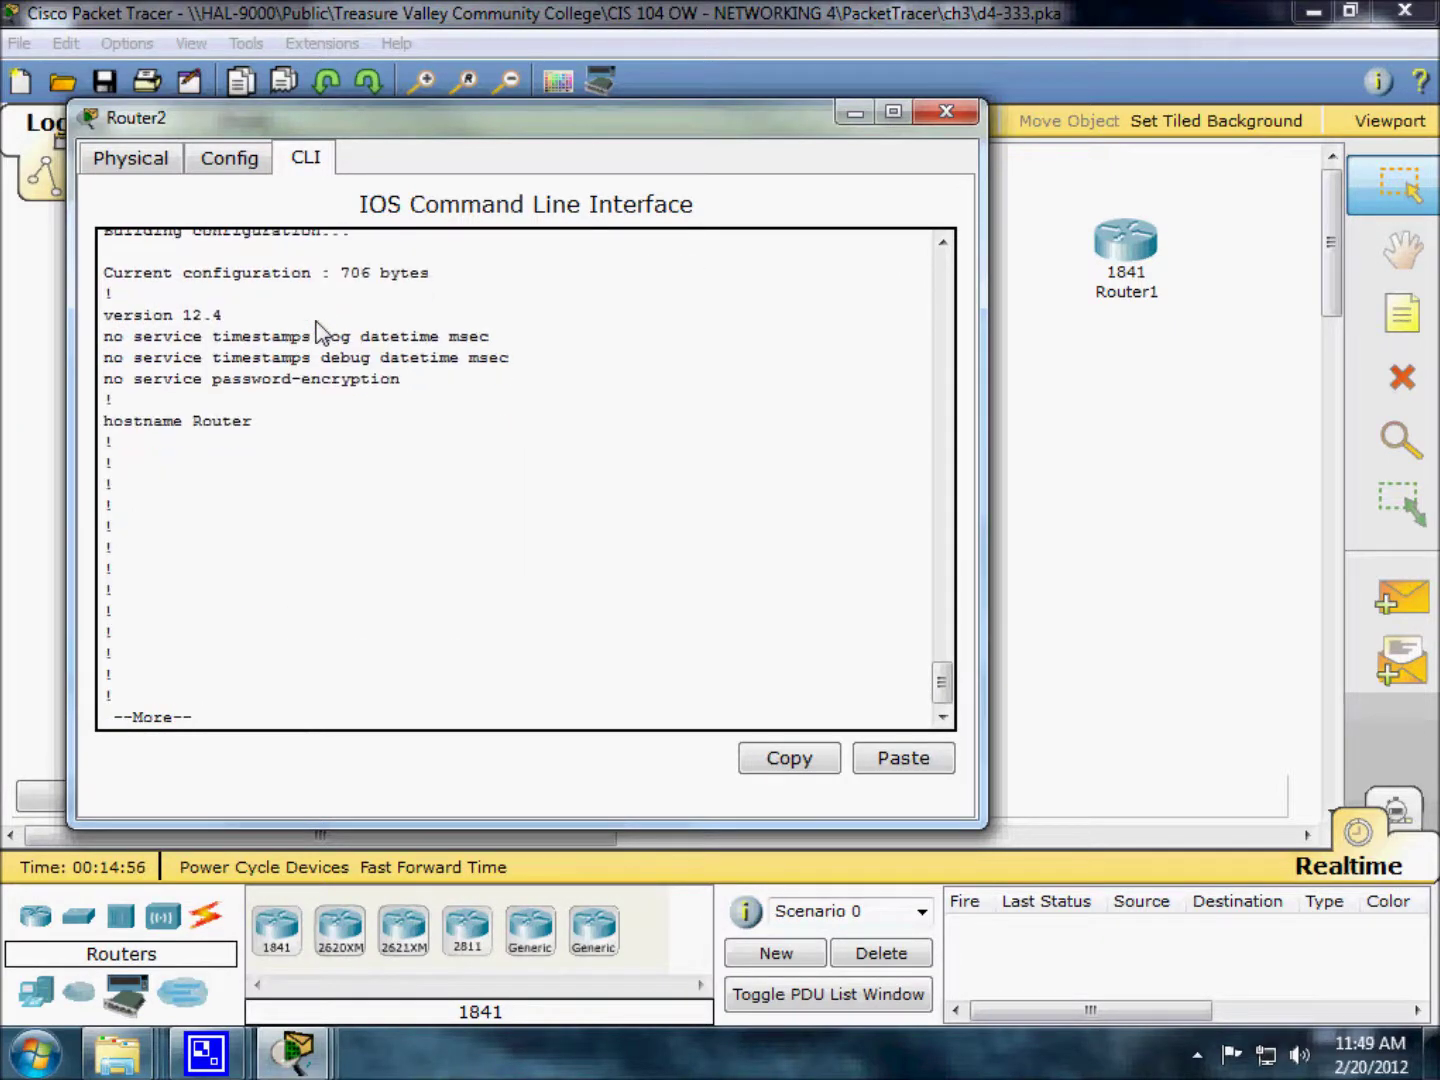
Page through Router2's running configuration and review how the HWIC-4ESW module's FastEthernet ports are numbered
key("space")
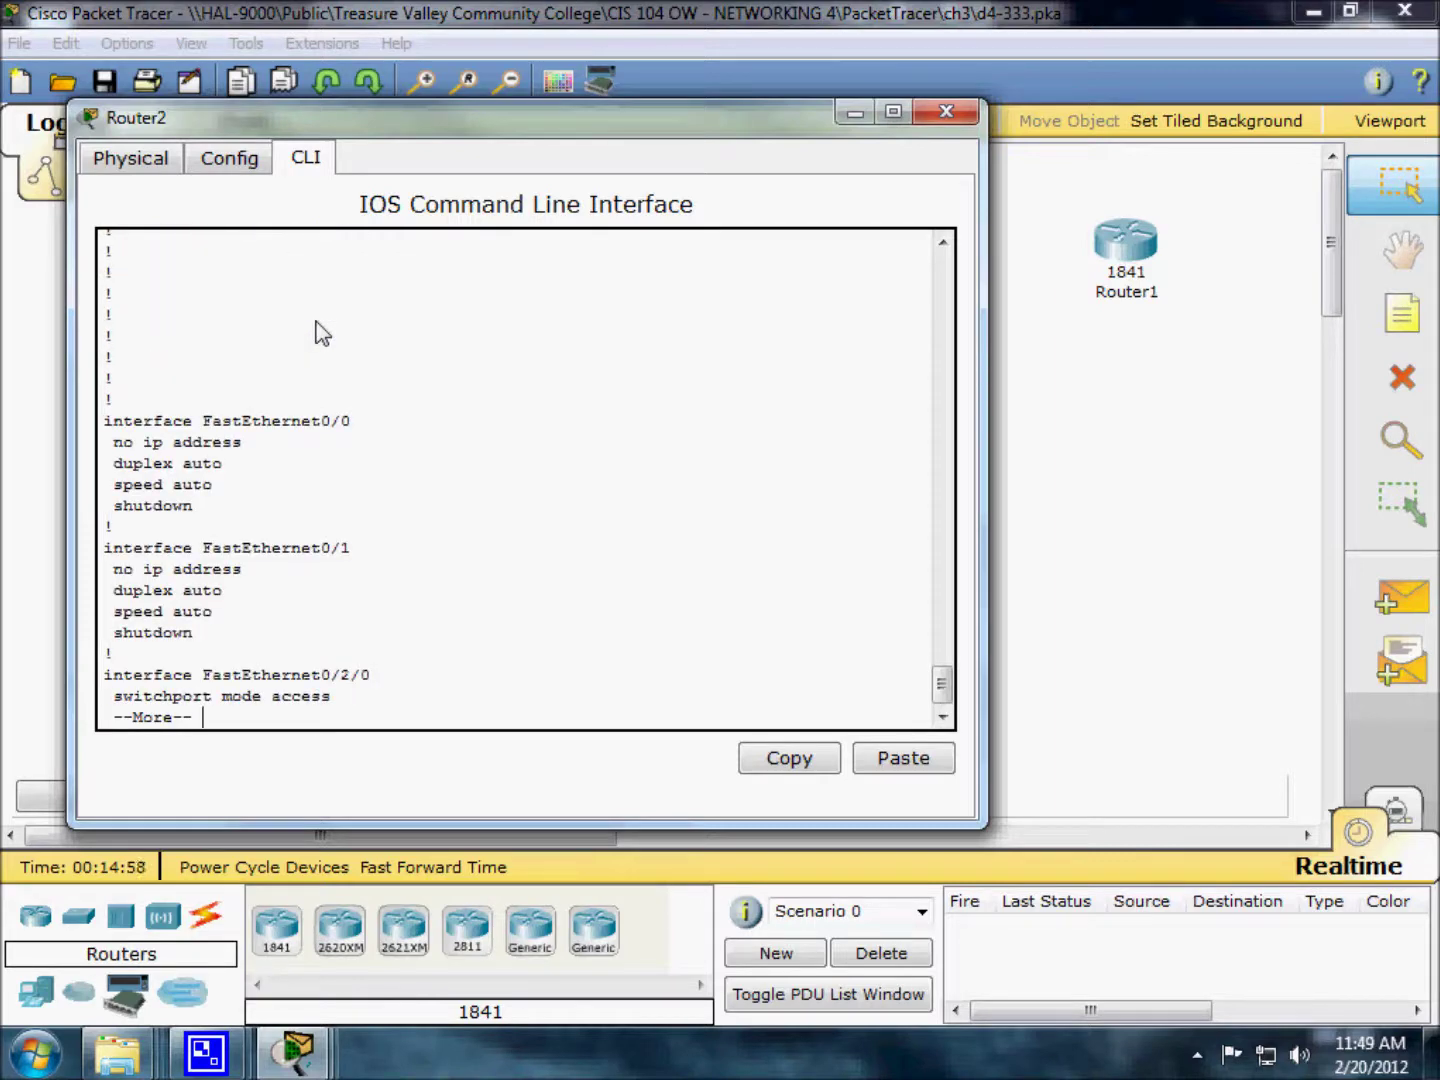
key("Return")
key("Return")
key("Return")
key("Return")
key("Return")
key("Return")
key("Return")
key("Return")
key("Return")
key("Return")
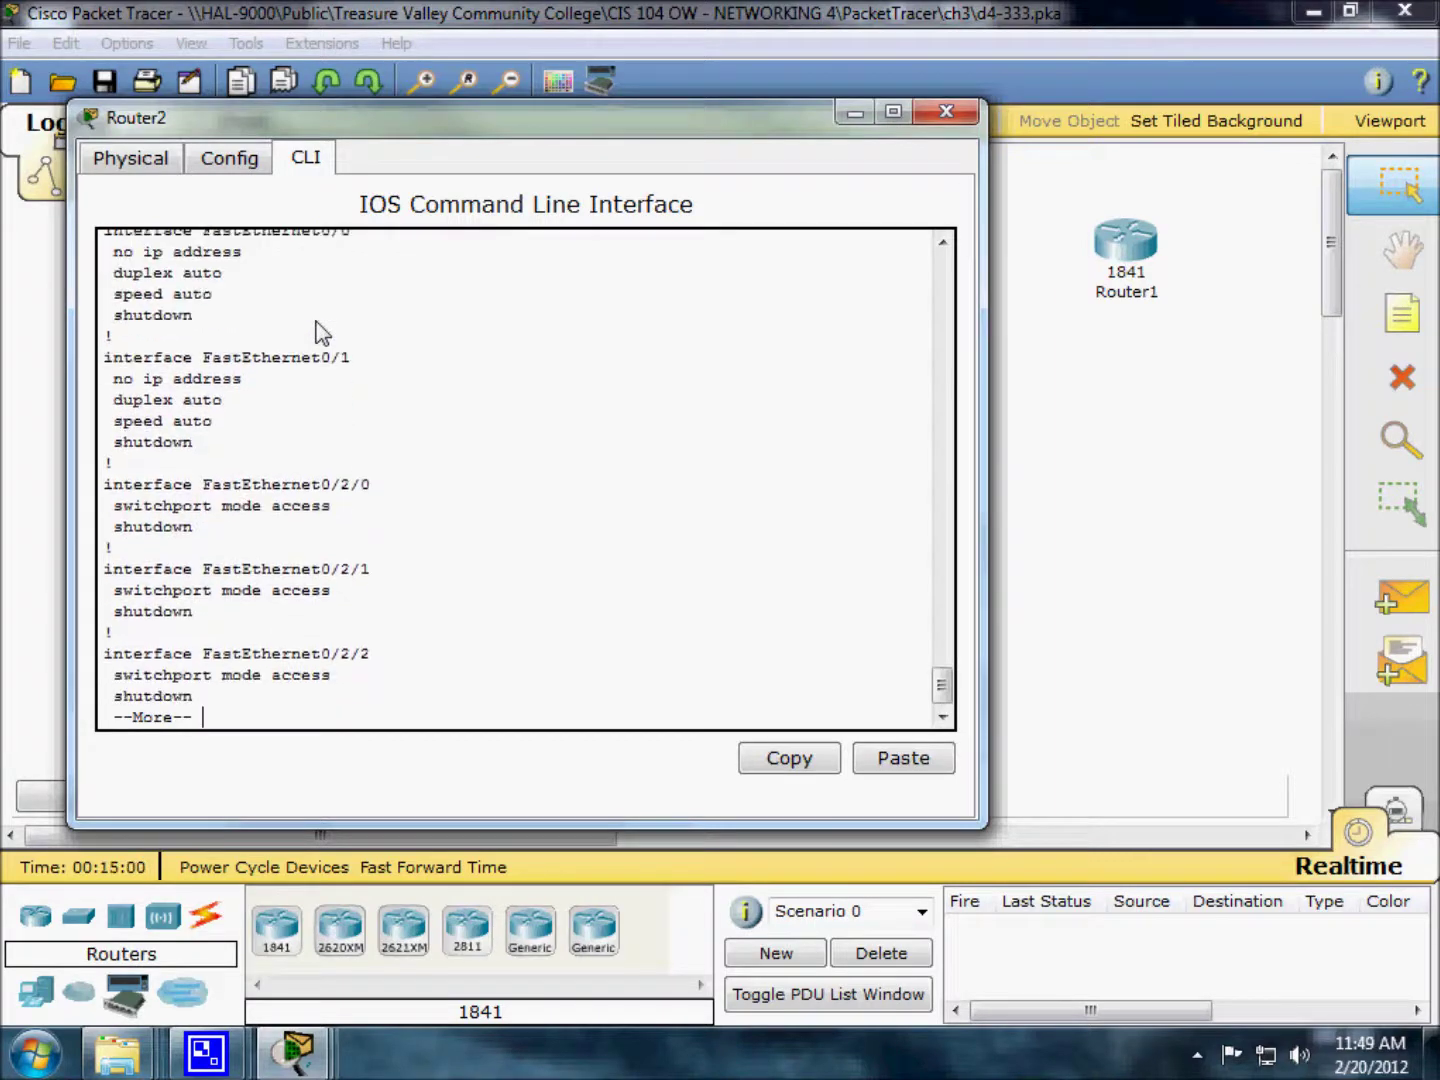
key("Return")
key("Return")
key("Return")
key("Return")
key("Return")
key("Return")
key("Return")
key("Return")
key("Return")
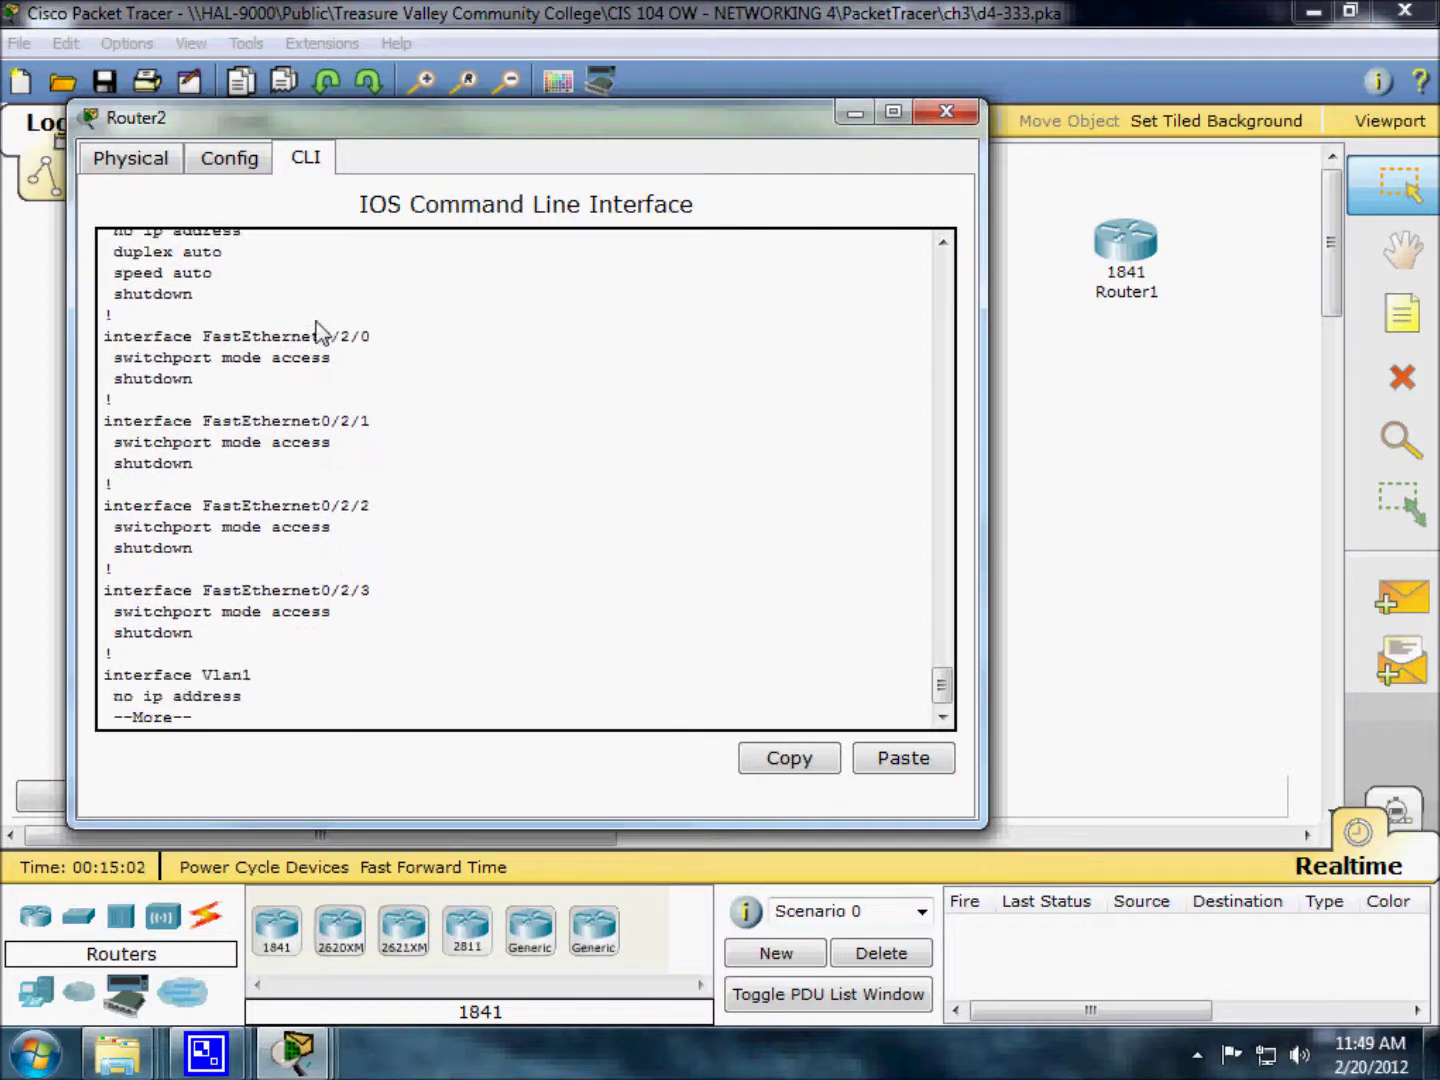
key("Return")
key("Return")
key("Return")
key("Return")
key("Return")
key("Return")
key("Return")
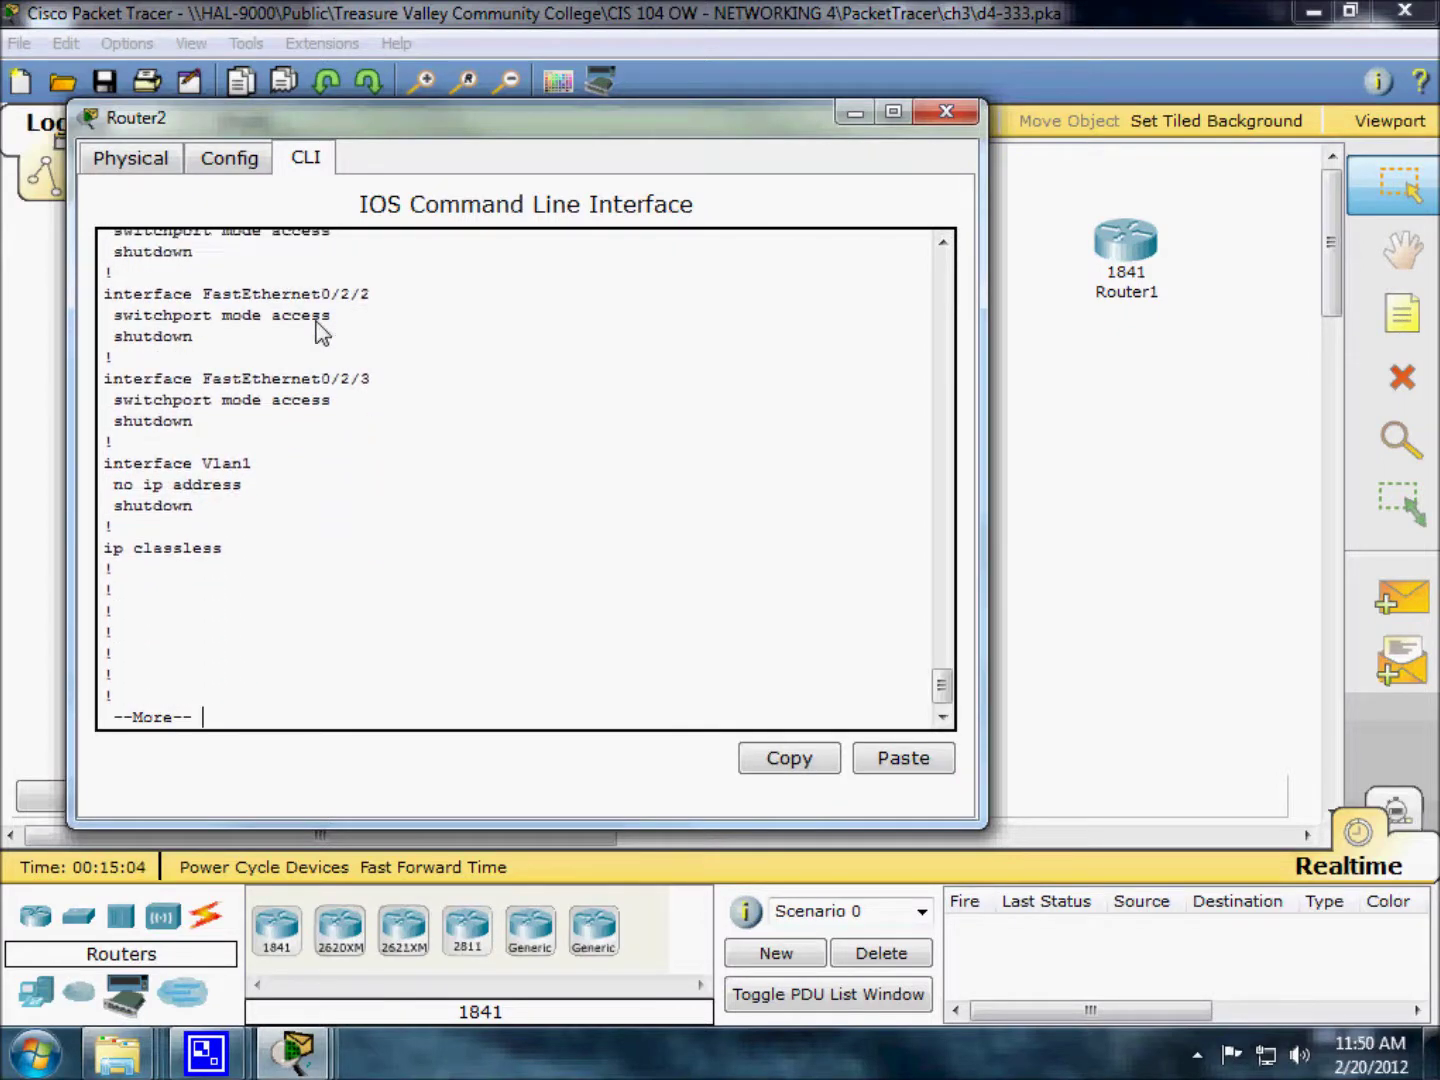
Highlight the FastEthernet0/2/3 interface entry in the configuration output, and close Router2's window
left_click(1, 312)
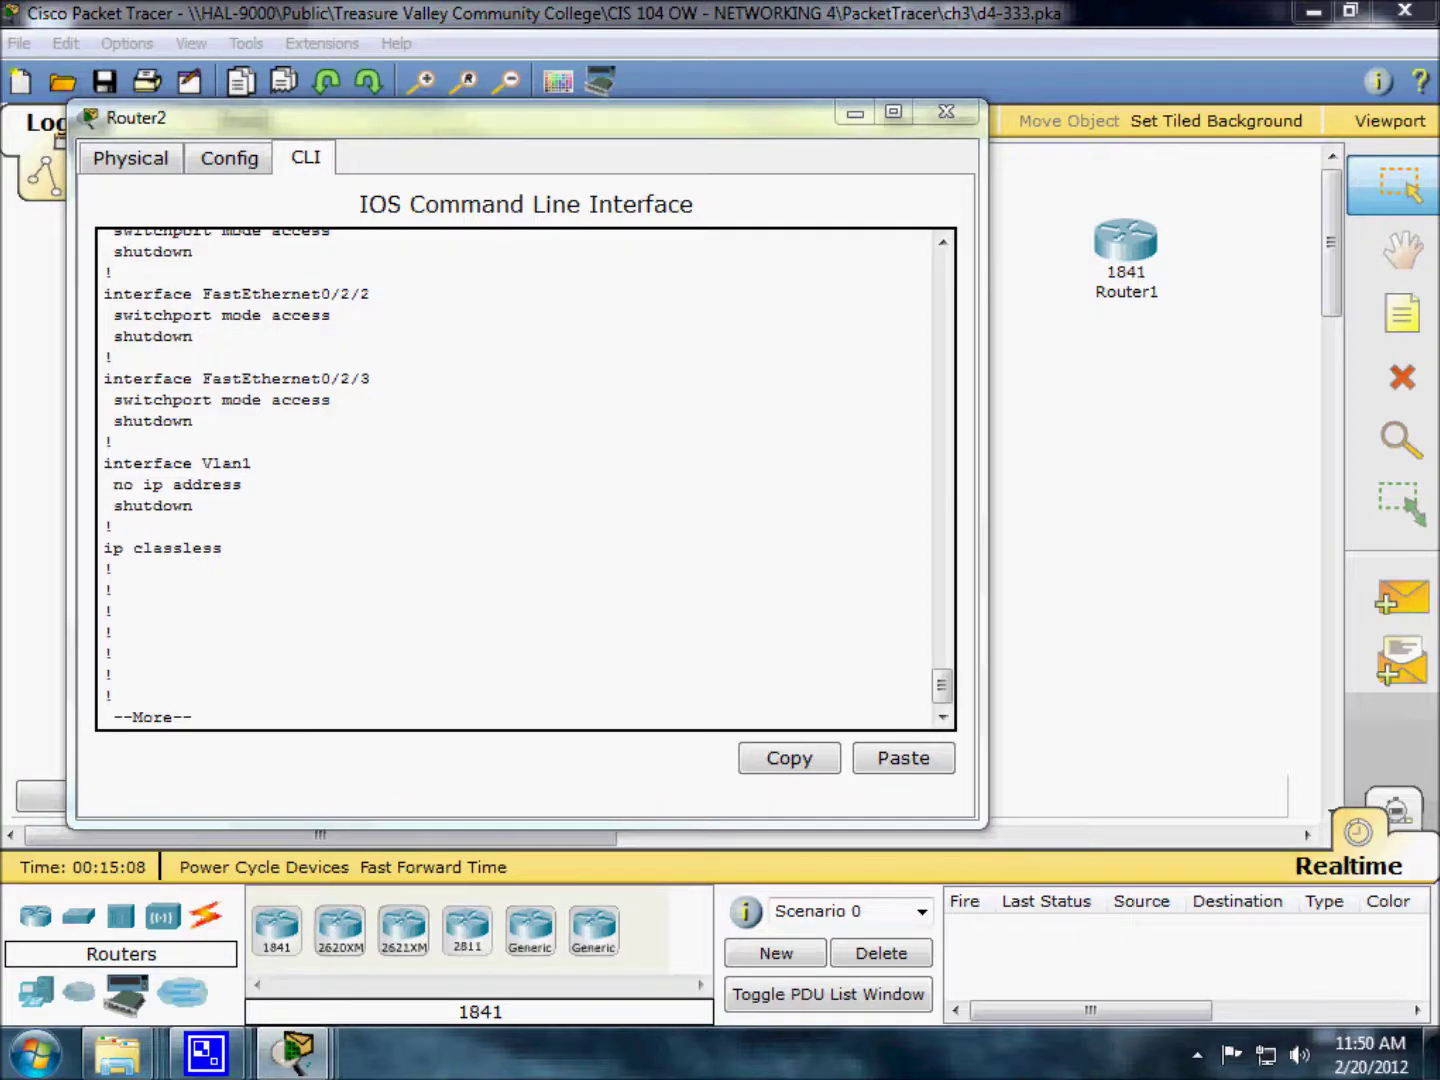
triple_click(365, 400)
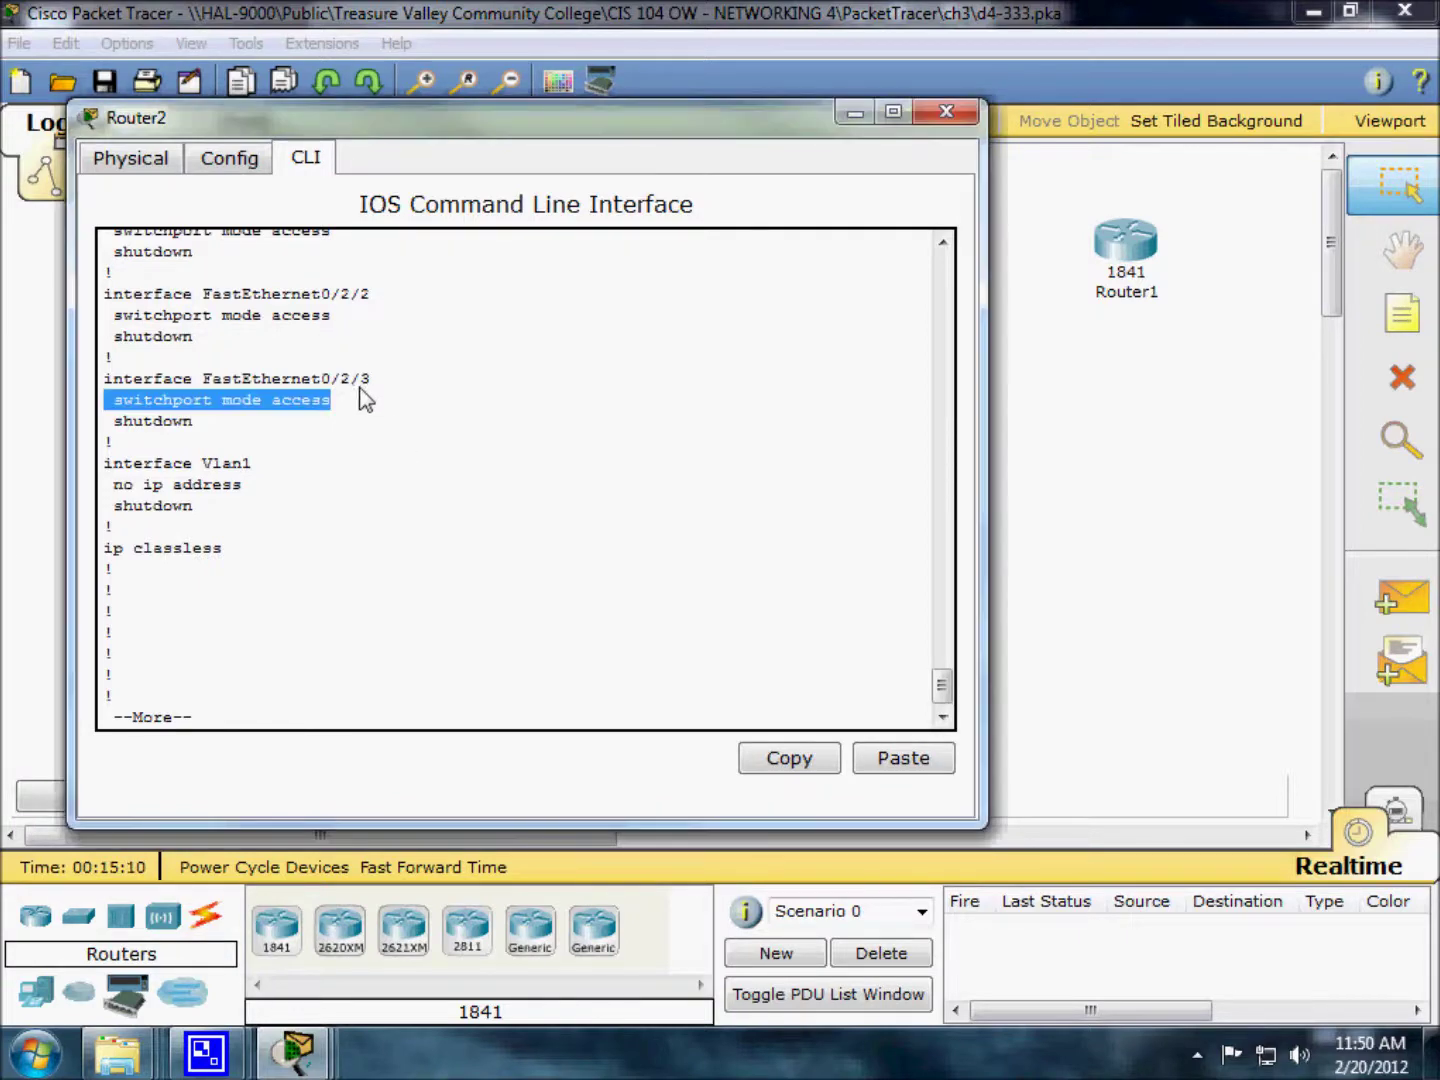
left_click(206, 375)
left_click_drag(110, 378, 296, 395)
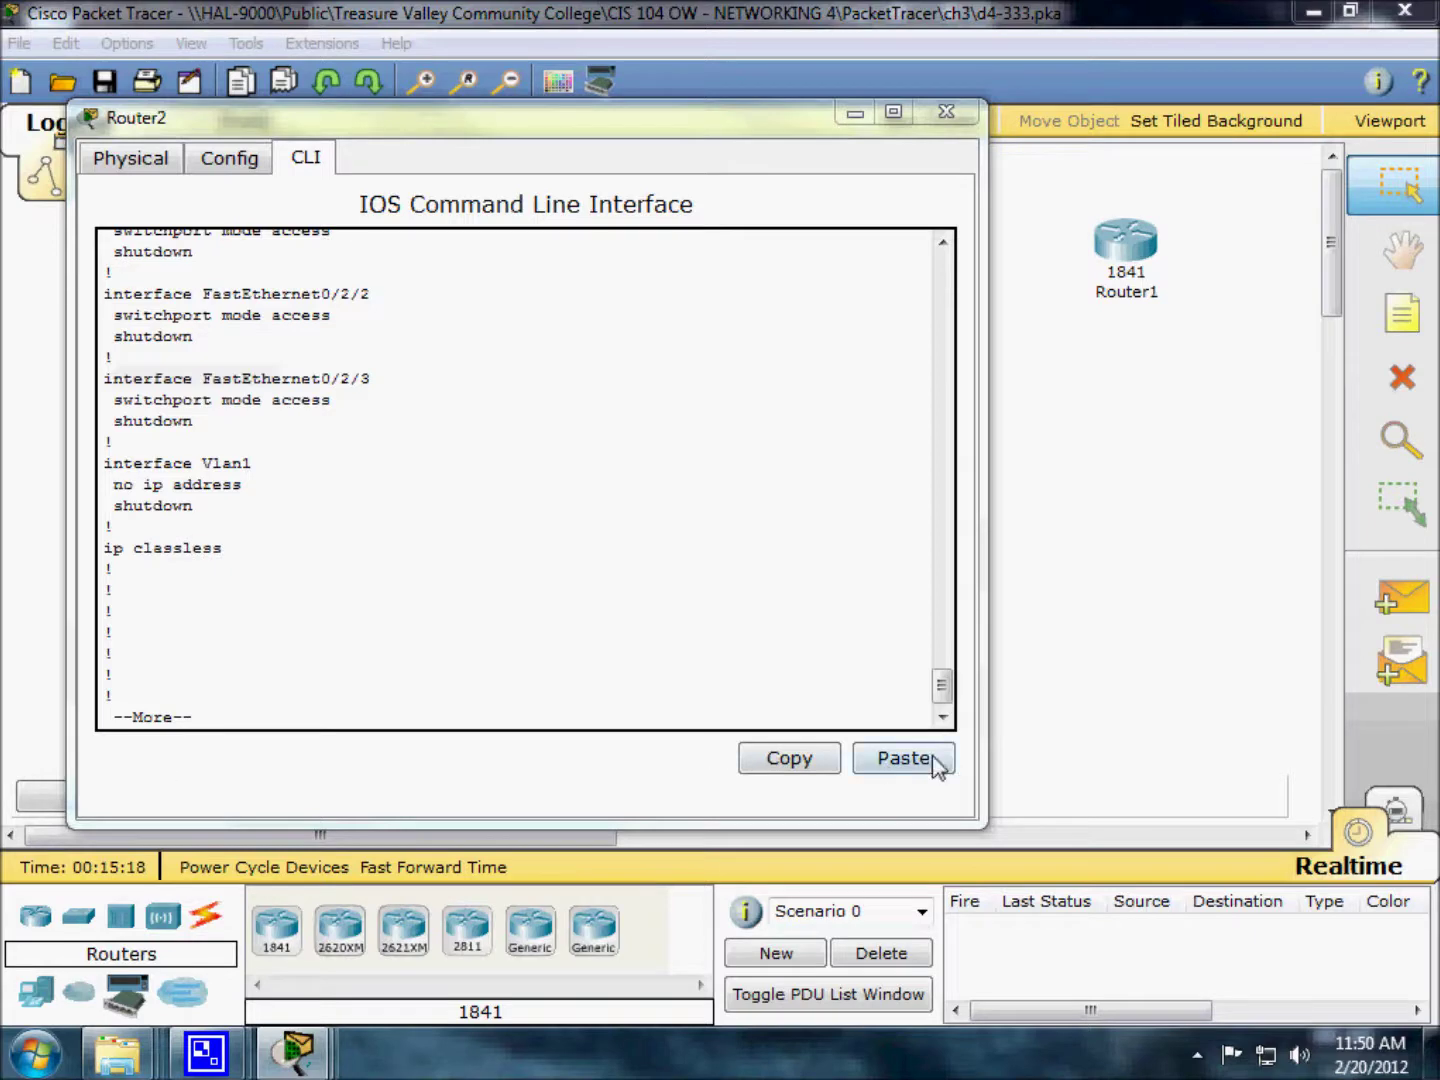
left_click(946, 114)
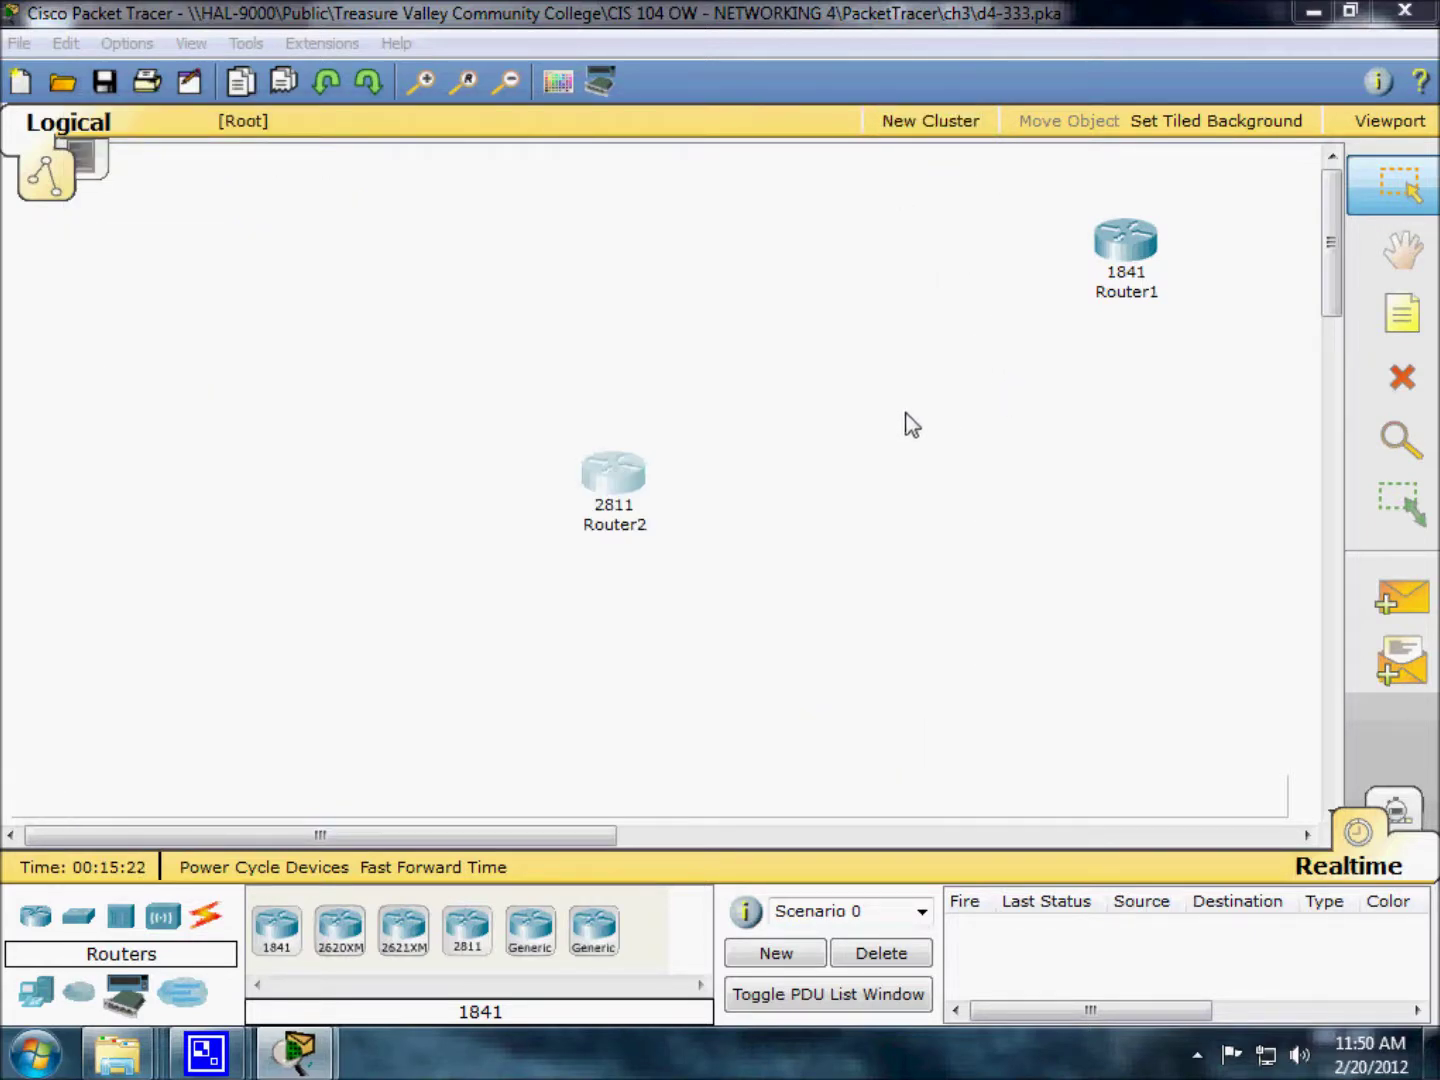
left_click(1197, 1056)
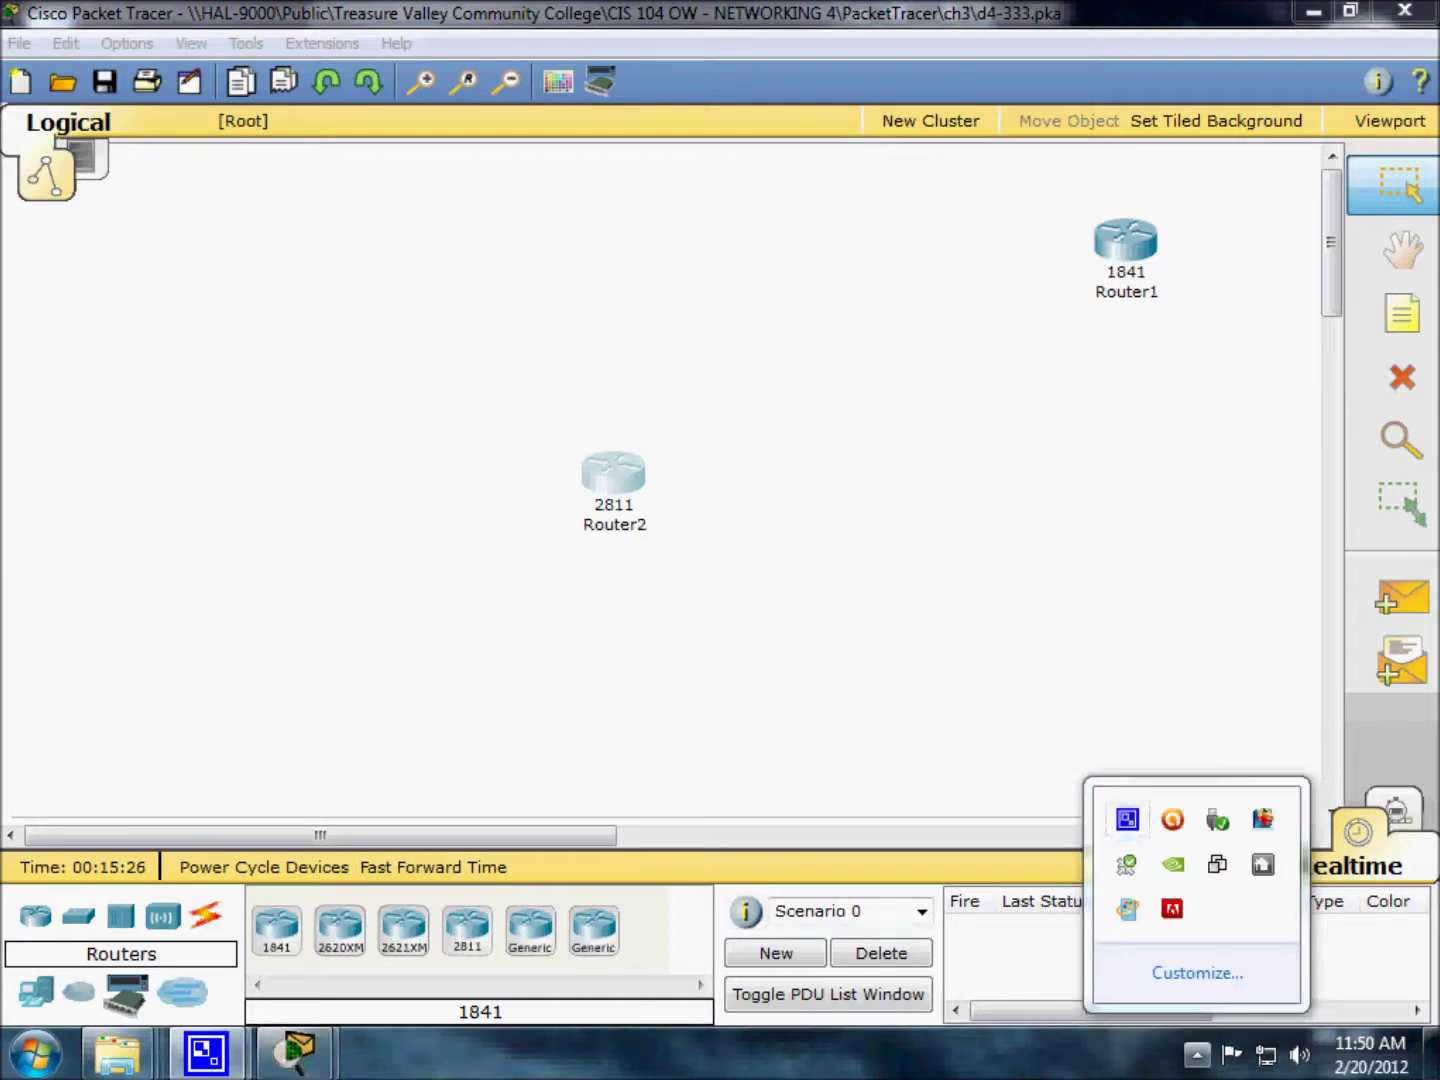